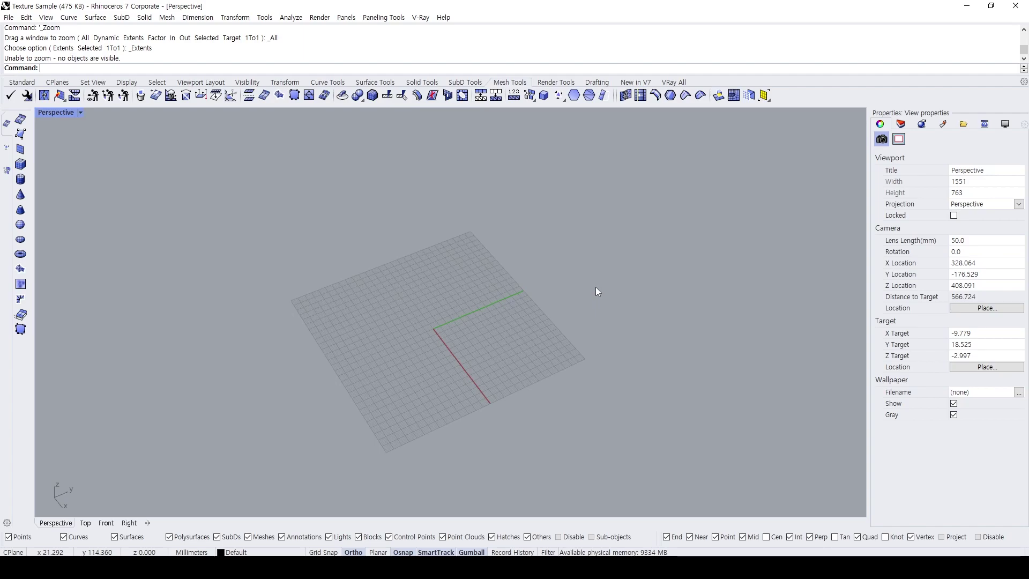
- Draw a long rectangle by three points, starting at the origin and running along the negative X axis
{"action": "right_click_drag", "start_coordinate": [507, 342], "coordinate": [470, 308]}
{"action": "scroll", "coordinate": [426, 321], "scroll_direction": "up", "scroll_amount": 4}
{"action": "type", "text": "rec"}
{"action": "key", "text": "Return"}
{"action": "type", "text": "3"}
{"action": "key", "text": "Return"}
{"action": "left_click", "coordinate": [481, 319]}
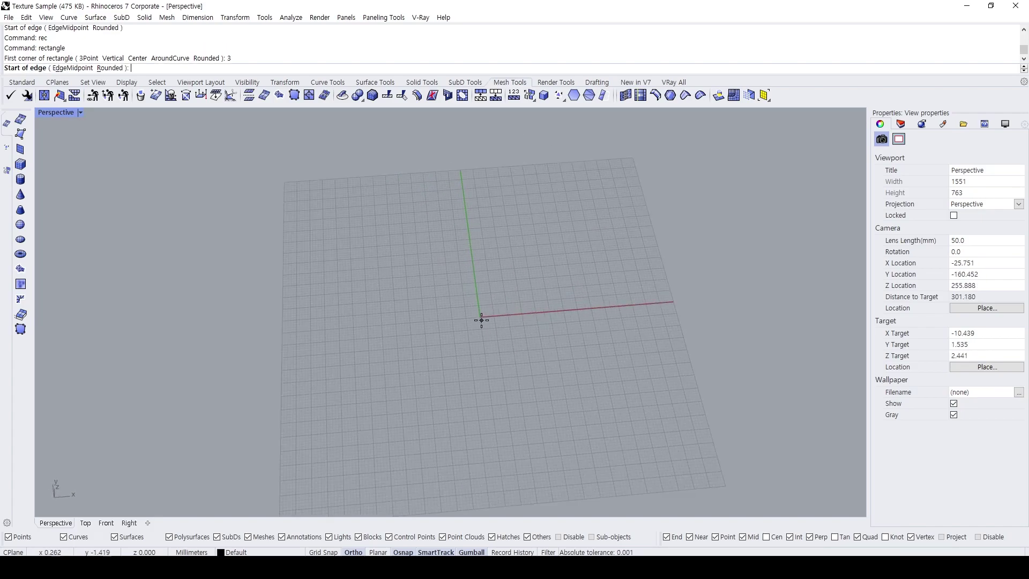
{"action": "left_click", "coordinate": [275, 323]}
{"action": "left_click", "coordinate": [278, 278]}
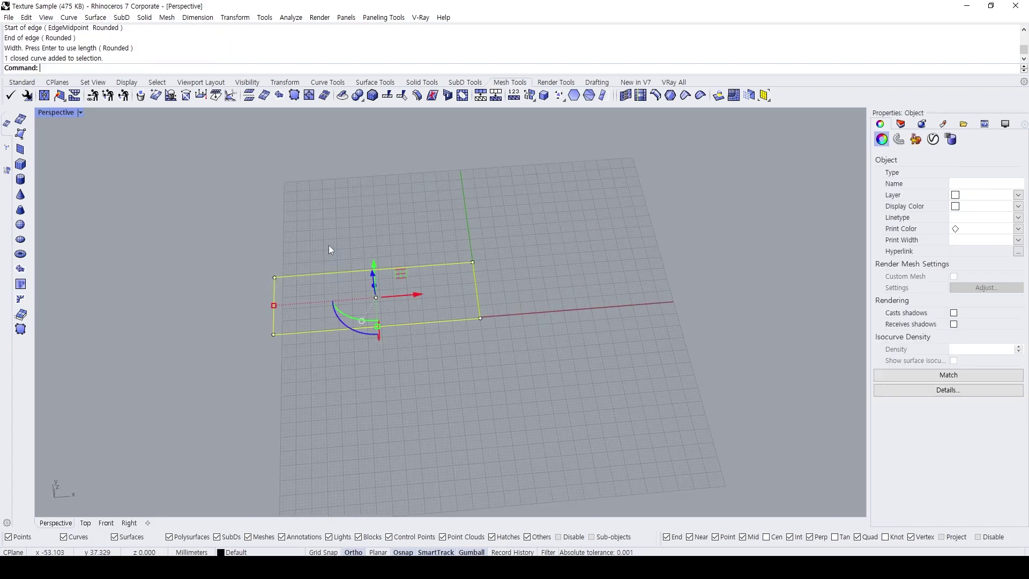
- Fill the rectangle with a planar surface and extrude it upward into a thin solid slab
{"action": "type", "text": "pl"}
{"action": "key", "text": "Return"}
{"action": "right_click_drag", "start_coordinate": [329, 249], "coordinate": [417, 328]}
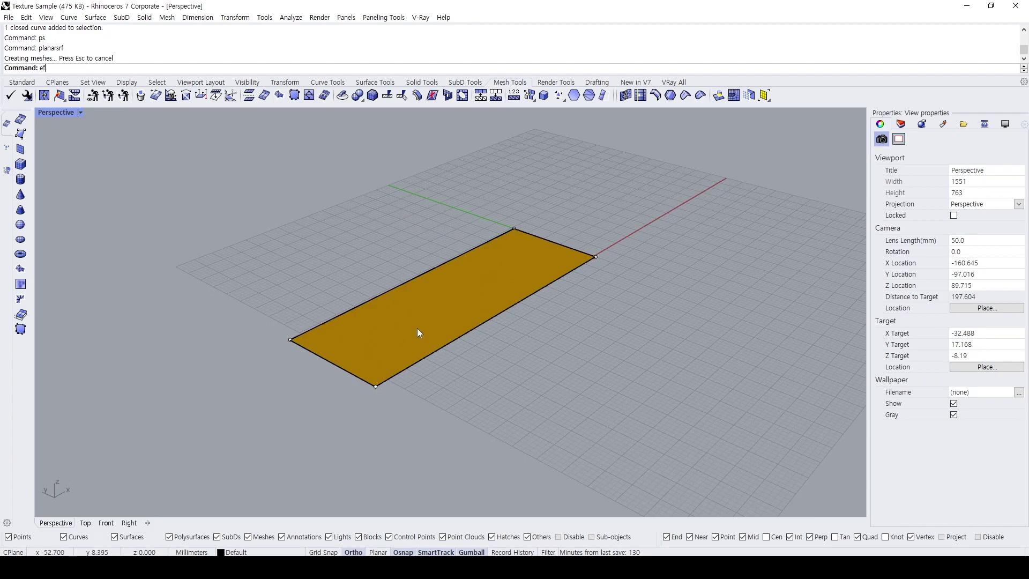
{"action": "type", "text": "ef"}
{"action": "key", "text": "Return"}
{"action": "left_click", "coordinate": [496, 288]}
{"action": "key", "text": "Return"}
{"action": "left_click", "coordinate": [648, 306]}
- Delete the original rectangle curve around the slab
{"action": "left_click", "coordinate": [445, 346]}
{"action": "key", "text": "Delete"}
{"action": "right_click_drag", "start_coordinate": [480, 302], "coordinate": [365, 370]}
{"action": "left_click", "coordinate": [451, 337]}
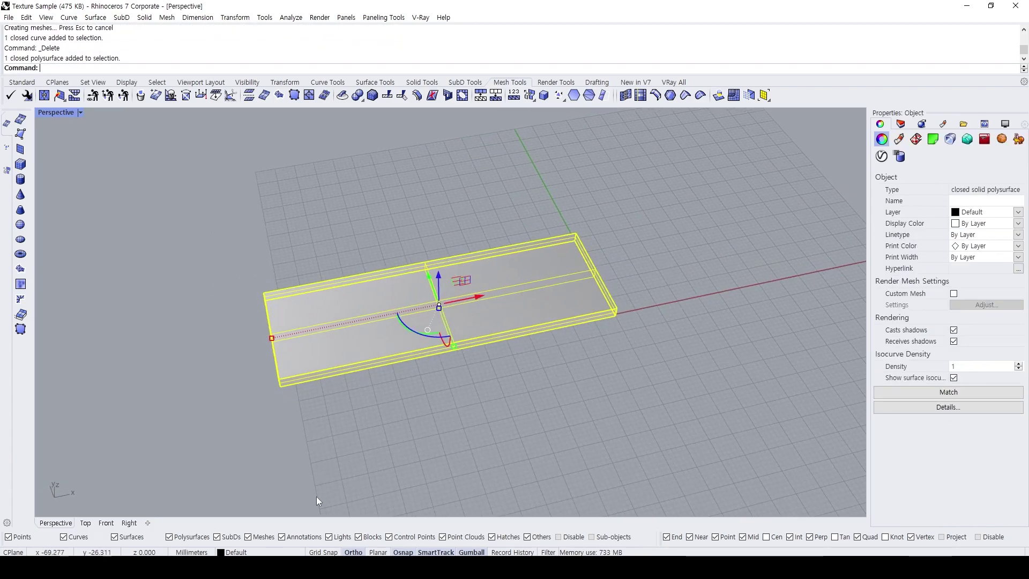
{"action": "key", "text": "Escape"}
- Apply the Bricks009_2K_Color image from the Bricks009_2K-JPG folder in File Explorer to the slab as its texture
{"action": "left_click", "coordinate": [272, 567]}
{"action": "left_click", "coordinate": [330, 522]}
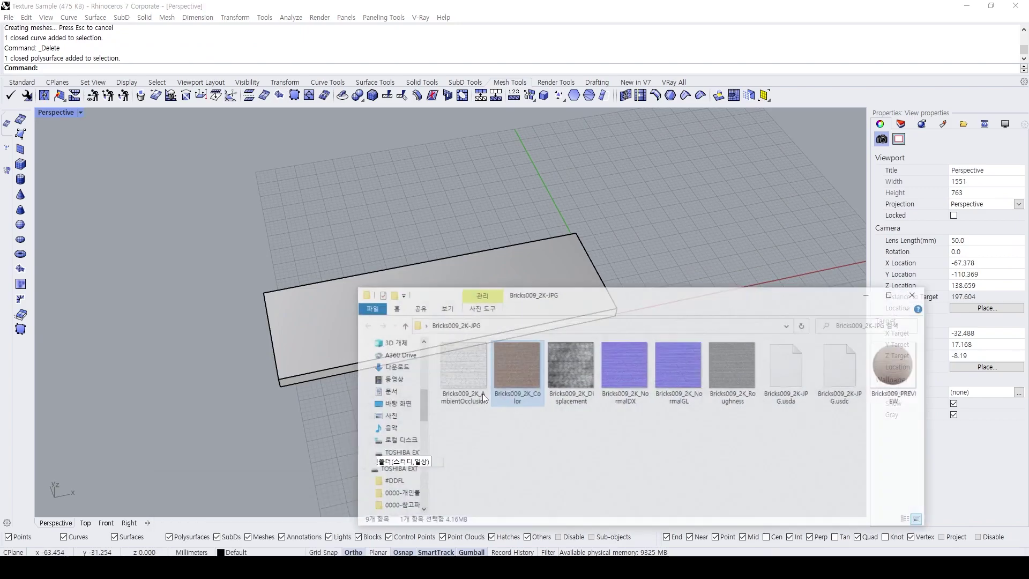
{"action": "left_click_drag", "start_coordinate": [526, 347], "coordinate": [280, 338]}
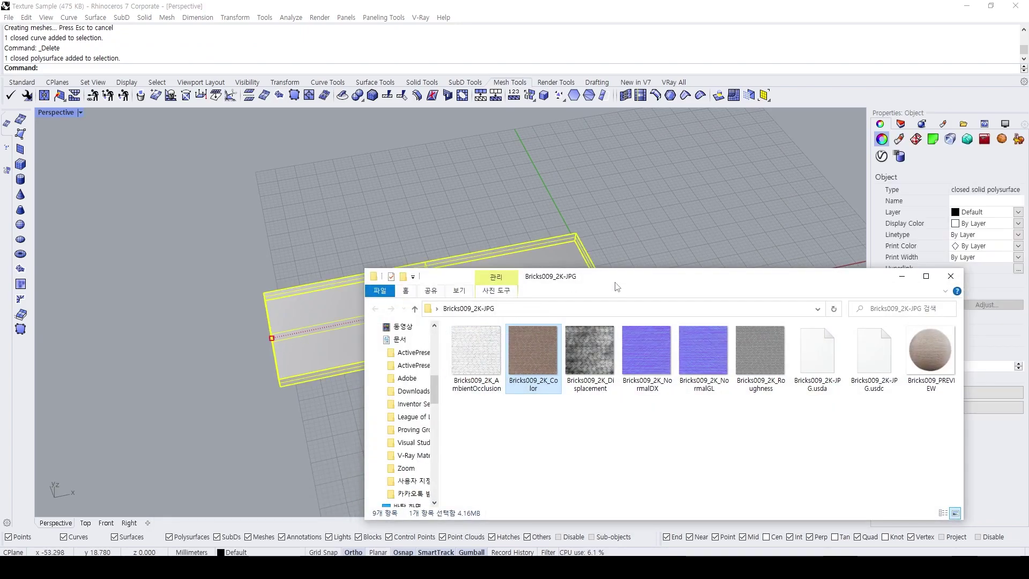
{"action": "left_click", "coordinate": [904, 277]}
{"action": "key", "text": "Escape"}
- Switch the Perspective viewport to rendered display so the brick texture is drawn
{"action": "left_click", "coordinate": [548, 264]}
{"action": "middle_click", "coordinate": [525, 226]}
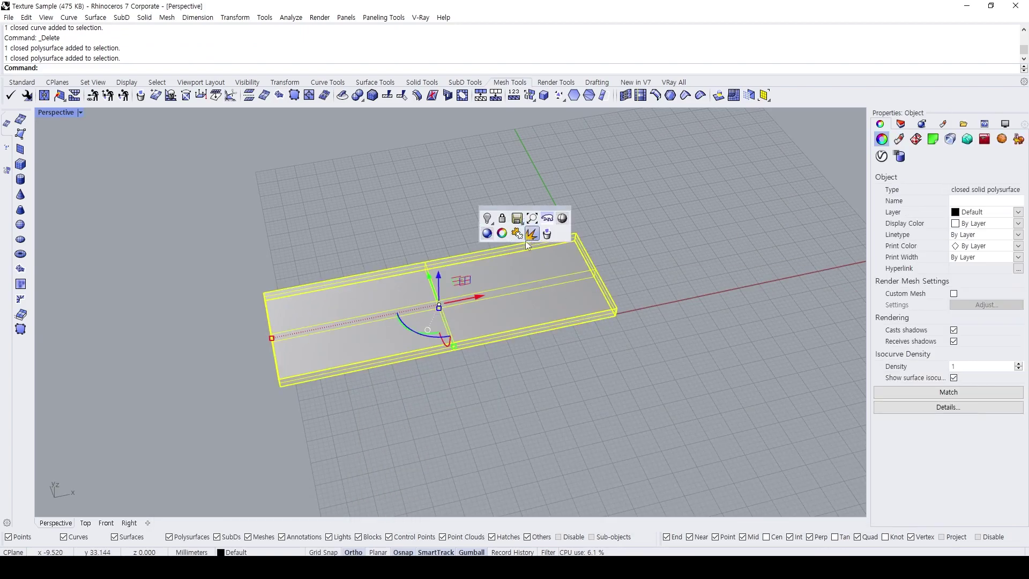
{"action": "left_click", "coordinate": [488, 233]}
{"action": "key", "text": "Escape"}
- Select the brick slab and show its texture mapping properties
{"action": "right_click_drag", "start_coordinate": [446, 248], "coordinate": [415, 340]}
{"action": "scroll", "coordinate": [464, 292], "scroll_direction": "down", "scroll_amount": 4}
{"action": "type", "text": "z"}
{"action": "key", "text": "Return"}
{"action": "left_click_drag", "start_coordinate": [316, 289], "coordinate": [445, 389]}
{"action": "scroll", "coordinate": [432, 308], "scroll_direction": "down", "scroll_amount": 8}
{"action": "mouse_move", "coordinate": [433, 325]}
{"action": "right_mouse_down", "text": "shift"}
{"action": "mouse_move", "coordinate": [408, 349]}
{"action": "mouse_move", "coordinate": [435, 315]}
{"action": "right_mouse_up", "text": "shift"}
{"action": "left_click", "coordinate": [434, 315]}
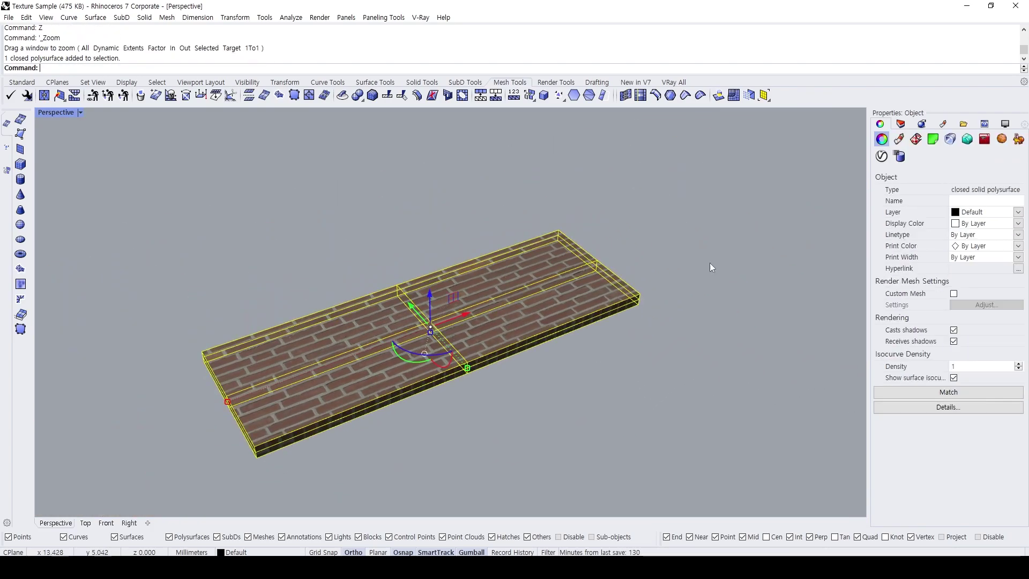
{"action": "left_click", "coordinate": [916, 141]}
{"action": "key", "text": "ctrl+2"}
{"action": "left_click_drag", "start_coordinate": [867, 122], "coordinate": [961, 168], "text": "ctrl"}
{"action": "mouse_move", "coordinate": [924, 126]}
{"action": "left_mouse_down"}
{"action": "mouse_move", "coordinate": [922, 153]}
{"action": "mouse_move", "coordinate": [921, 127]}
{"action": "left_mouse_up"}
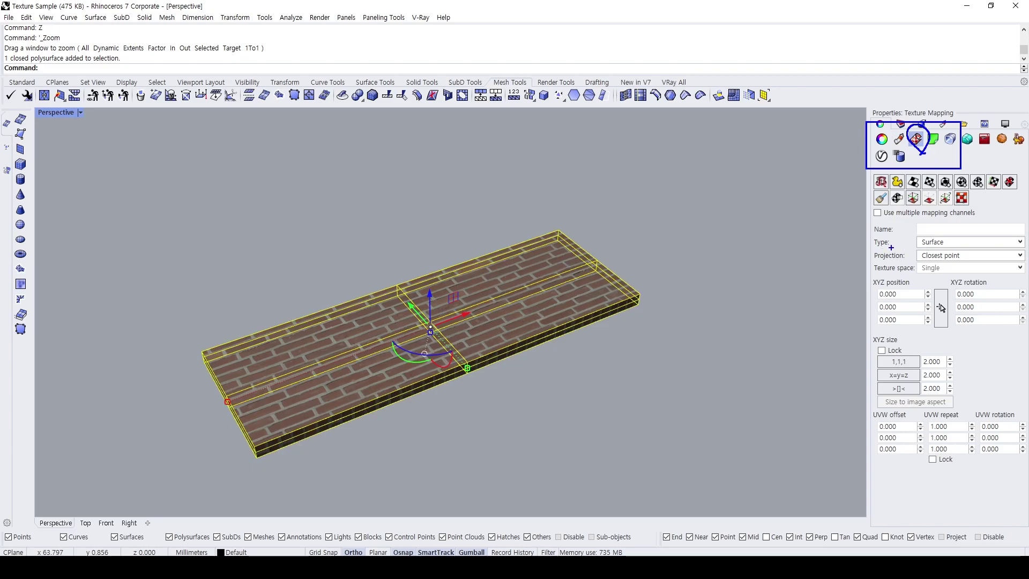
{"action": "left_click_drag", "start_coordinate": [869, 248], "coordinate": [1017, 252]}
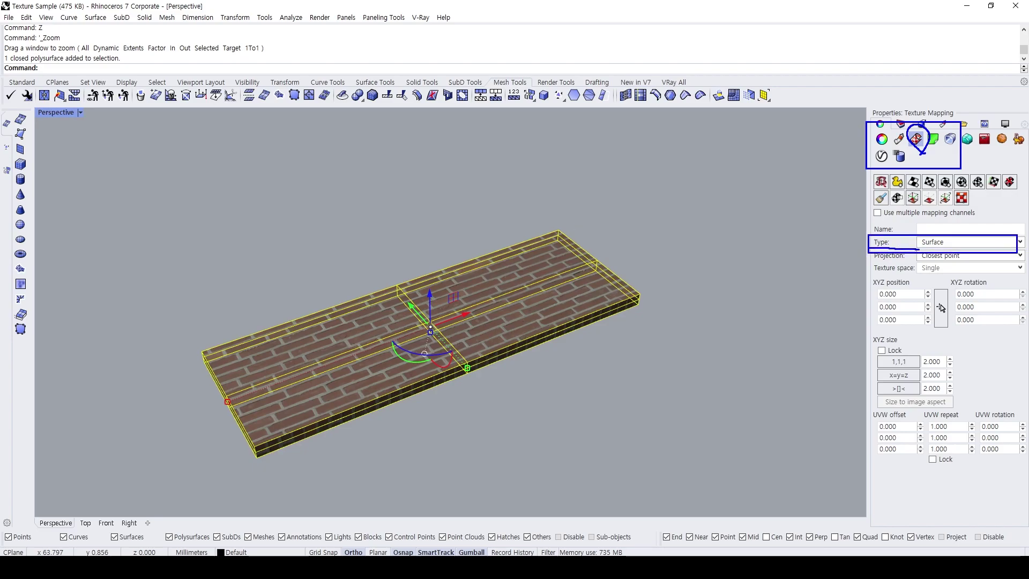
{"action": "left_click_drag", "start_coordinate": [82, 148], "coordinate": [222, 250]}
{"action": "mouse_move", "coordinate": [144, 165]}
{"action": "left_mouse_down"}
{"action": "mouse_move", "coordinate": [139, 189]}
{"action": "mouse_move", "coordinate": [157, 191]}
{"action": "left_mouse_up"}
{"action": "left_click_drag", "start_coordinate": [163, 175], "coordinate": [180, 171]}
{"action": "left_click_drag", "start_coordinate": [165, 172], "coordinate": [163, 191]}
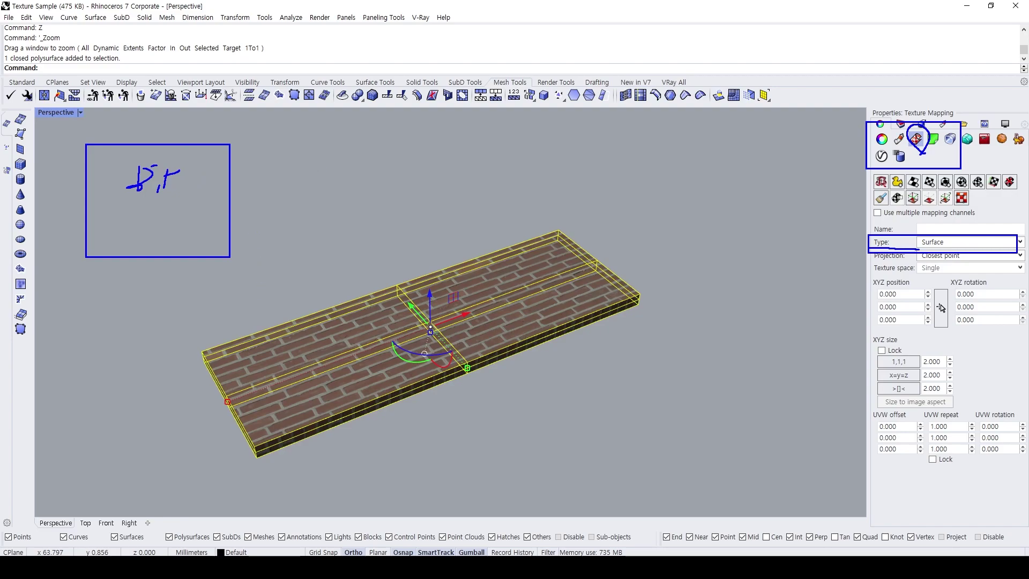
{"action": "mouse_move", "coordinate": [222, 230]}
{"action": "left_mouse_down"}
{"action": "mouse_move", "coordinate": [298, 244]}
{"action": "mouse_move", "coordinate": [289, 272]}
{"action": "left_mouse_up"}
{"action": "mouse_move", "coordinate": [351, 274]}
{"action": "left_mouse_down"}
{"action": "mouse_move", "coordinate": [313, 257]}
{"action": "mouse_move", "coordinate": [358, 272]}
{"action": "left_mouse_up"}
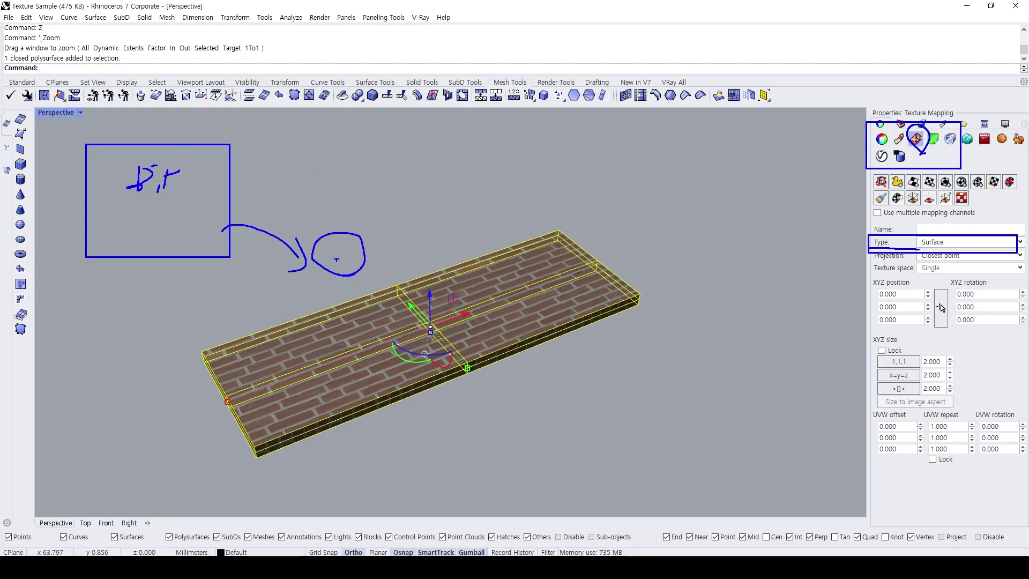
{"action": "left_click_drag", "start_coordinate": [306, 155], "coordinate": [356, 220]}
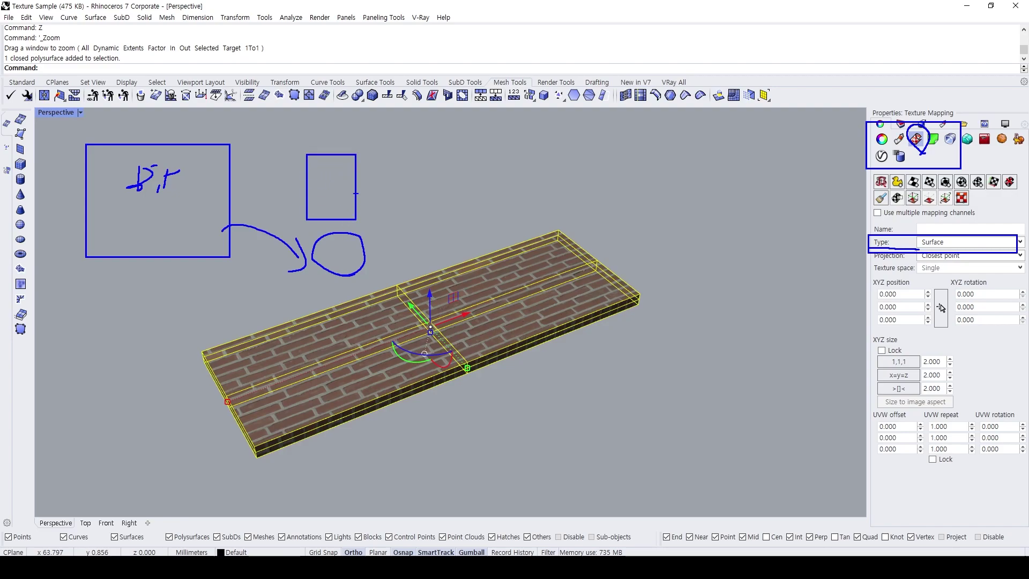
{"action": "key", "text": "ctrl+z"}
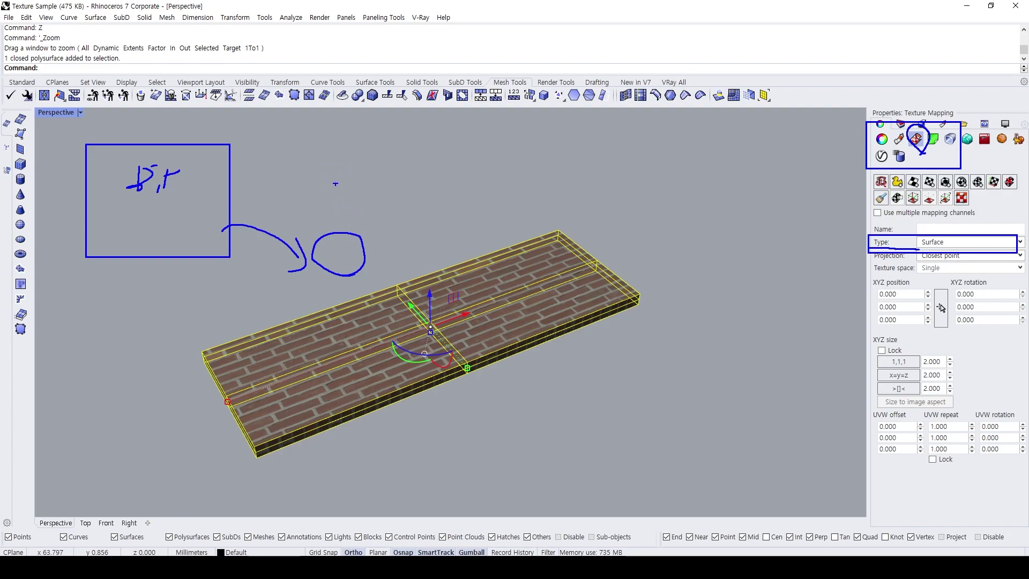
{"action": "left_click_drag", "start_coordinate": [325, 149], "coordinate": [358, 213]}
{"action": "left_click_drag", "start_coordinate": [356, 150], "coordinate": [376, 195]}
{"action": "left_click_drag", "start_coordinate": [400, 142], "coordinate": [401, 205]}
{"action": "left_click_drag", "start_coordinate": [431, 146], "coordinate": [426, 195]}
{"action": "left_click_drag", "start_coordinate": [329, 151], "coordinate": [430, 147]}
{"action": "left_click_drag", "start_coordinate": [338, 179], "coordinate": [431, 165]}
{"action": "left_click_drag", "start_coordinate": [365, 191], "coordinate": [433, 186]}
{"action": "mouse_move", "coordinate": [365, 210]}
{"action": "left_mouse_down"}
{"action": "mouse_move", "coordinate": [434, 207]}
{"action": "mouse_move", "coordinate": [376, 234]}
{"action": "mouse_move", "coordinate": [427, 221]}
{"action": "left_mouse_up"}
{"action": "left_click_drag", "start_coordinate": [409, 204], "coordinate": [392, 242]}
{"action": "mouse_move", "coordinate": [208, 183]}
{"action": "left_mouse_down"}
{"action": "mouse_move", "coordinate": [291, 148]}
{"action": "mouse_move", "coordinate": [337, 191]}
{"action": "left_mouse_up"}
{"action": "left_click_drag", "start_coordinate": [320, 137], "coordinate": [385, 249]}
{"action": "left_click_drag", "start_coordinate": [375, 240], "coordinate": [436, 226]}
{"action": "left_click_drag", "start_coordinate": [307, 138], "coordinate": [466, 145]}
{"action": "left_click_drag", "start_coordinate": [455, 141], "coordinate": [430, 251]}
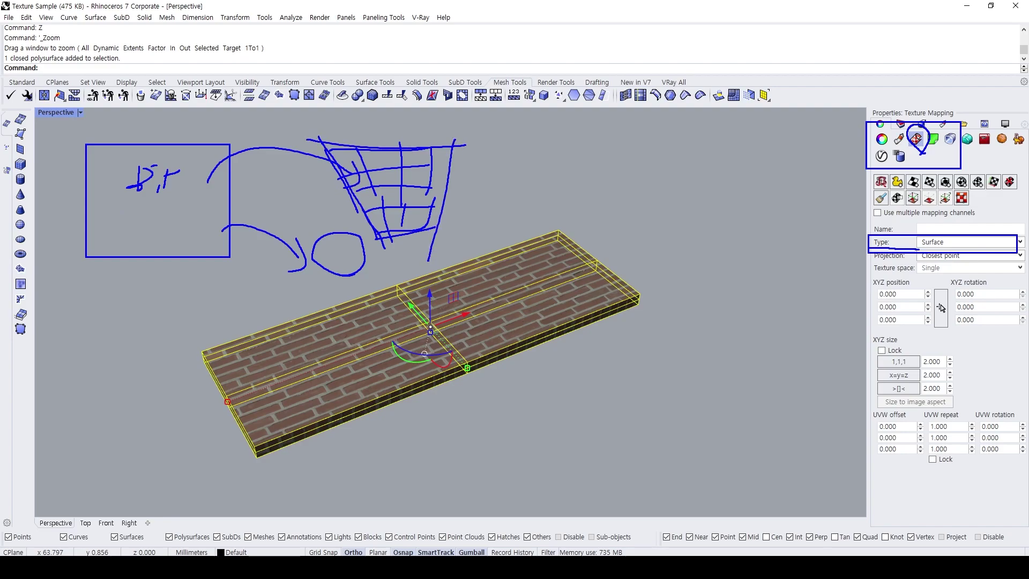
{"action": "mouse_move", "coordinate": [950, 195]}
{"action": "left_mouse_down"}
{"action": "mouse_move", "coordinate": [914, 187]}
{"action": "mouse_move", "coordinate": [996, 191]}
{"action": "left_mouse_up"}
{"action": "mouse_move", "coordinate": [912, 188]}
{"action": "left_mouse_down"}
{"action": "mouse_move", "coordinate": [899, 189]}
{"action": "mouse_move", "coordinate": [921, 192]}
{"action": "left_mouse_up"}
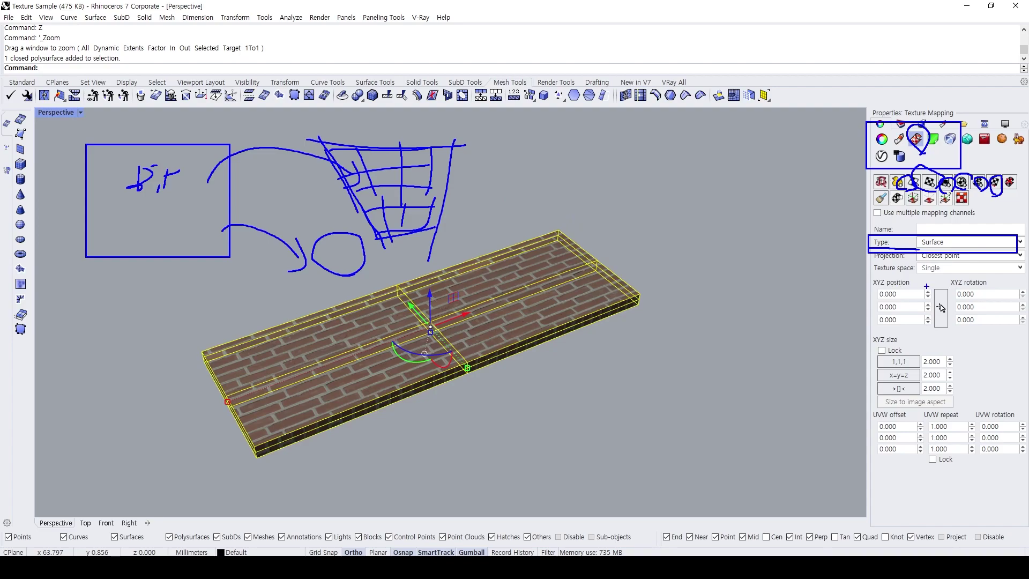
{"action": "mouse_move", "coordinate": [834, 238]}
{"action": "left_mouse_down"}
{"action": "mouse_move", "coordinate": [844, 235]}
{"action": "mouse_move", "coordinate": [852, 252]}
{"action": "mouse_move", "coordinate": [855, 225]}
{"action": "mouse_move", "coordinate": [861, 248]}
{"action": "left_mouse_up"}
{"action": "mouse_move", "coordinate": [868, 275]}
{"action": "left_mouse_down"}
{"action": "mouse_move", "coordinate": [986, 394]}
{"action": "mouse_move", "coordinate": [1023, 399]}
{"action": "left_mouse_up"}
{"action": "left_click_drag", "start_coordinate": [870, 410], "coordinate": [1028, 473]}
{"action": "left_click_drag", "start_coordinate": [822, 291], "coordinate": [820, 316]}
{"action": "mouse_move", "coordinate": [818, 291]}
{"action": "left_mouse_down"}
{"action": "mouse_move", "coordinate": [803, 307]}
{"action": "mouse_move", "coordinate": [815, 317]}
{"action": "left_mouse_up"}
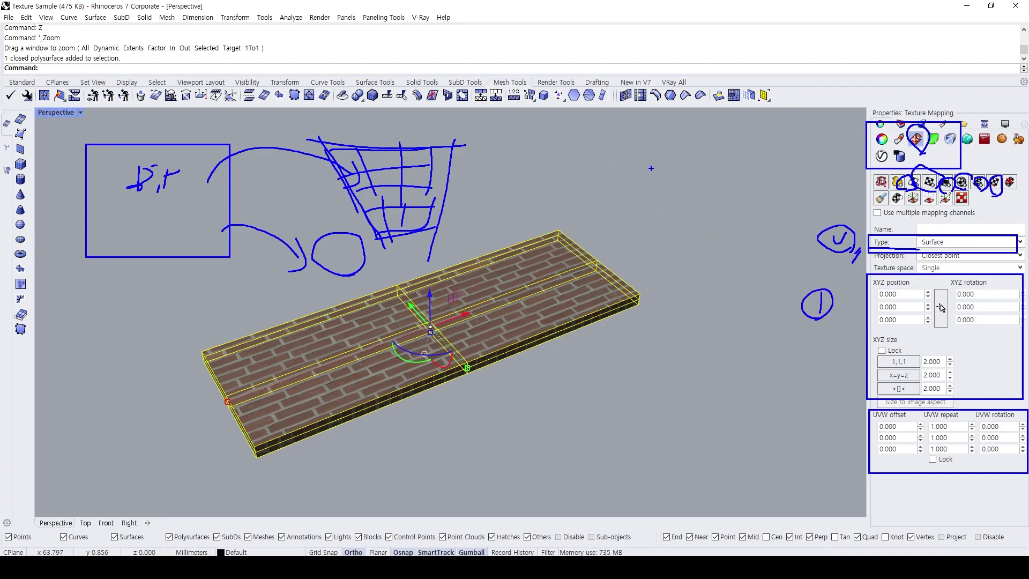
{"action": "mouse_move", "coordinate": [900, 284]}
{"action": "left_mouse_down"}
{"action": "mouse_move", "coordinate": [890, 288]}
{"action": "mouse_move", "coordinate": [905, 284]}
{"action": "left_mouse_up"}
{"action": "mouse_move", "coordinate": [985, 292]}
{"action": "left_mouse_down"}
{"action": "mouse_move", "coordinate": [968, 287]}
{"action": "mouse_move", "coordinate": [982, 280]}
{"action": "left_mouse_up"}
{"action": "left_click_drag", "start_coordinate": [907, 358], "coordinate": [894, 343]}
{"action": "mouse_move", "coordinate": [815, 420]}
{"action": "left_mouse_down"}
{"action": "mouse_move", "coordinate": [811, 437]}
{"action": "mouse_move", "coordinate": [835, 443]}
{"action": "left_mouse_up"}
{"action": "mouse_move", "coordinate": [828, 416]}
{"action": "left_mouse_down"}
{"action": "mouse_move", "coordinate": [845, 434]}
{"action": "mouse_move", "coordinate": [834, 450]}
{"action": "left_mouse_up"}
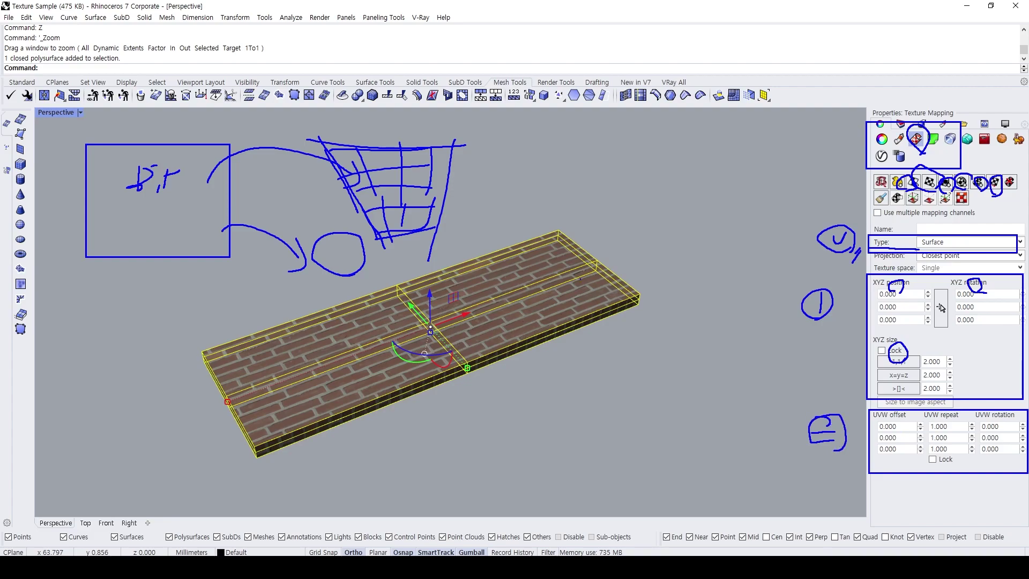
{"action": "mouse_move", "coordinate": [535, 201]}
{"action": "left_mouse_down"}
{"action": "mouse_move", "coordinate": [638, 160]}
{"action": "mouse_move", "coordinate": [642, 247]}
{"action": "left_mouse_up"}
{"action": "left_click_drag", "start_coordinate": [627, 145], "coordinate": [723, 194]}
{"action": "left_click_drag", "start_coordinate": [700, 202], "coordinate": [610, 241]}
{"action": "left_click_drag", "start_coordinate": [537, 184], "coordinate": [535, 306]}
{"action": "left_click_drag", "start_coordinate": [542, 293], "coordinate": [638, 330]}
{"action": "mouse_move", "coordinate": [626, 228]}
{"action": "left_mouse_down"}
{"action": "mouse_move", "coordinate": [632, 316]}
{"action": "mouse_move", "coordinate": [722, 292]}
{"action": "left_mouse_up"}
{"action": "left_click_drag", "start_coordinate": [718, 179], "coordinate": [713, 305]}
{"action": "mouse_move", "coordinate": [711, 352]}
{"action": "left_mouse_down"}
{"action": "mouse_move", "coordinate": [701, 296]}
{"action": "mouse_move", "coordinate": [664, 272]}
{"action": "left_mouse_up"}
{"action": "left_click_drag", "start_coordinate": [665, 271], "coordinate": [683, 271]}
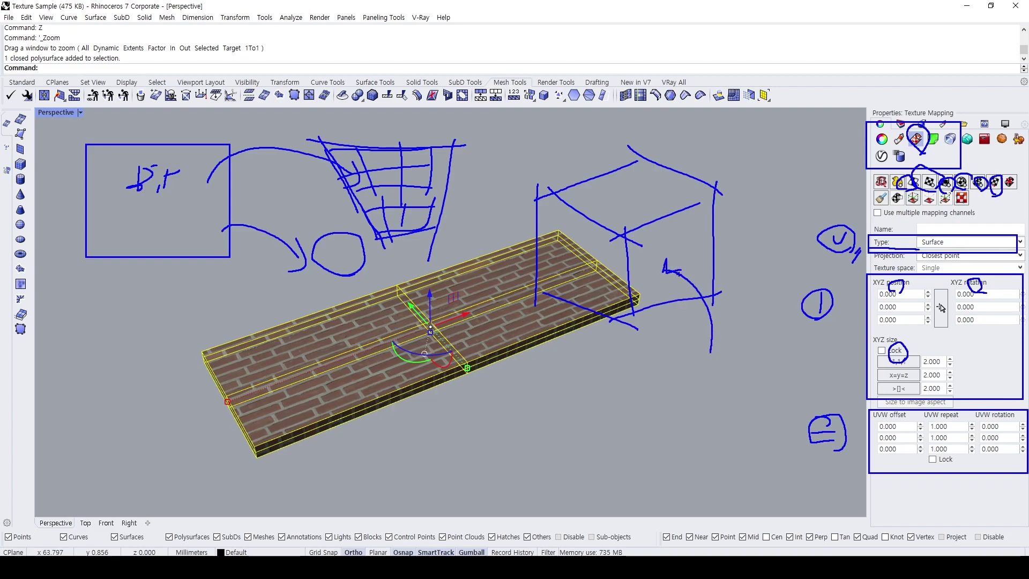
{"action": "left_click_drag", "start_coordinate": [550, 365], "coordinate": [585, 271]}
{"action": "mouse_move", "coordinate": [576, 274]}
{"action": "left_mouse_down"}
{"action": "mouse_move", "coordinate": [586, 271]}
{"action": "mouse_move", "coordinate": [583, 294]}
{"action": "left_mouse_up"}
{"action": "mouse_move", "coordinate": [610, 125]}
{"action": "left_mouse_down"}
{"action": "mouse_move", "coordinate": [625, 205]}
{"action": "mouse_move", "coordinate": [642, 187]}
{"action": "left_mouse_up"}
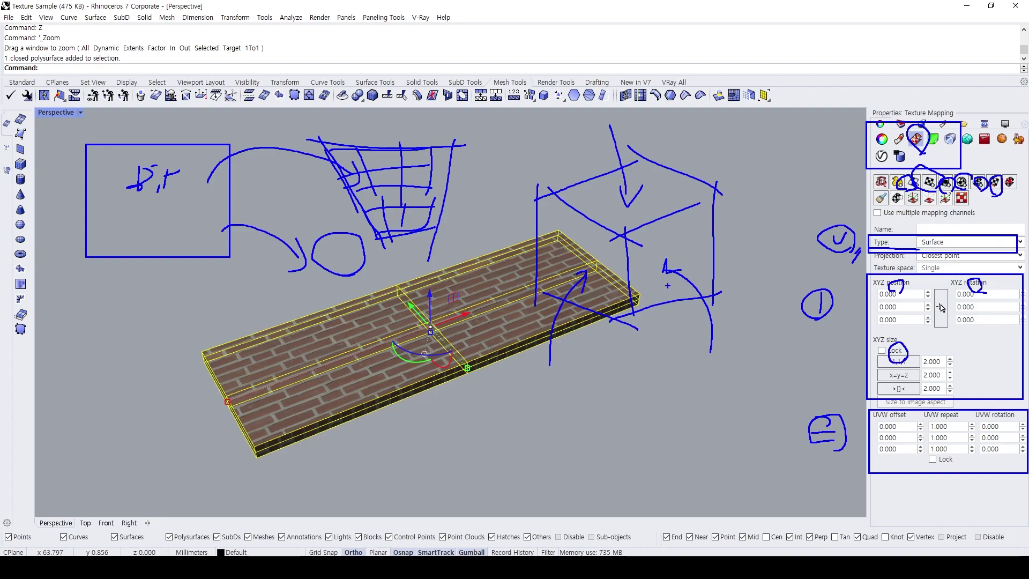
{"action": "left_click_drag", "start_coordinate": [674, 364], "coordinate": [675, 387]}
{"action": "left_click_drag", "start_coordinate": [677, 374], "coordinate": [680, 387]}
{"action": "mouse_move", "coordinate": [625, 223]}
{"action": "left_mouse_down"}
{"action": "mouse_move", "coordinate": [633, 323]}
{"action": "mouse_move", "coordinate": [714, 290]}
{"action": "left_mouse_up"}
{"action": "left_click_drag", "start_coordinate": [626, 244], "coordinate": [702, 200]}
{"action": "left_click_drag", "start_coordinate": [706, 196], "coordinate": [725, 313]}
{"action": "left_click_drag", "start_coordinate": [926, 427], "coordinate": [956, 423]}
{"action": "left_click_drag", "start_coordinate": [872, 425], "coordinate": [916, 419]}
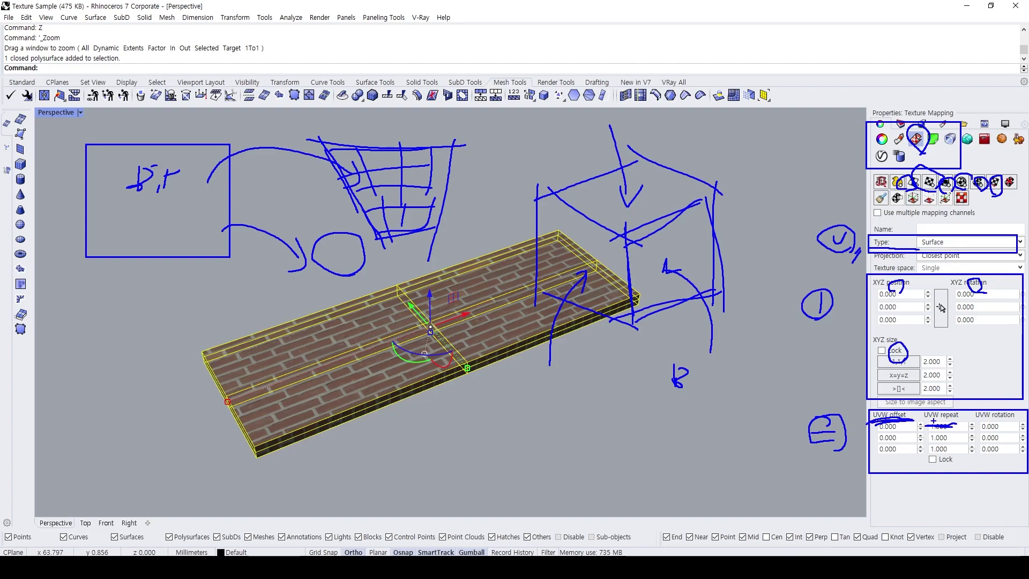
{"action": "left_click_drag", "start_coordinate": [978, 422], "coordinate": [1007, 419]}
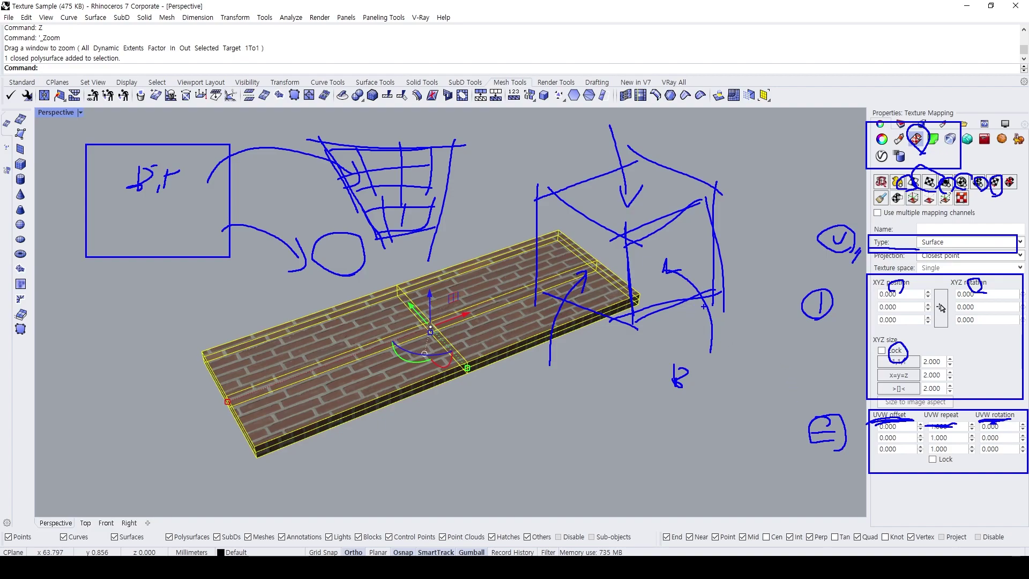
{"action": "key", "text": "Escape"}
{"action": "key", "text": "Escape"}
- Apply a capped box mapping of about 17 × 7.6 × 23 mm to the slab, starting at its near end corner
{"action": "right_click_drag", "start_coordinate": [429, 325], "coordinate": [491, 318], "text": "shift"}
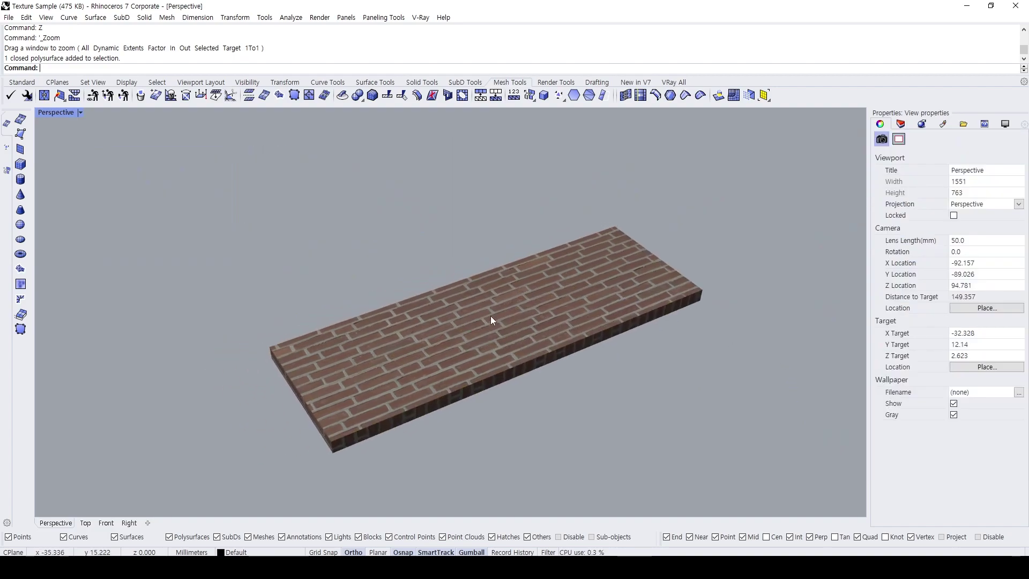
{"action": "left_click", "coordinate": [491, 317]}
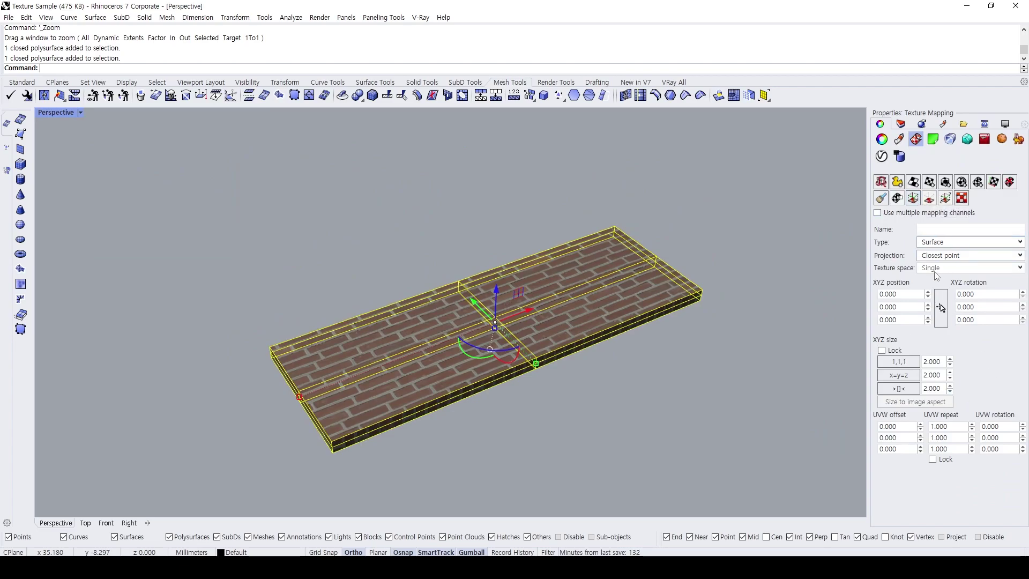
{"action": "left_click", "coordinate": [947, 183]}
{"action": "left_click", "coordinate": [335, 447]}
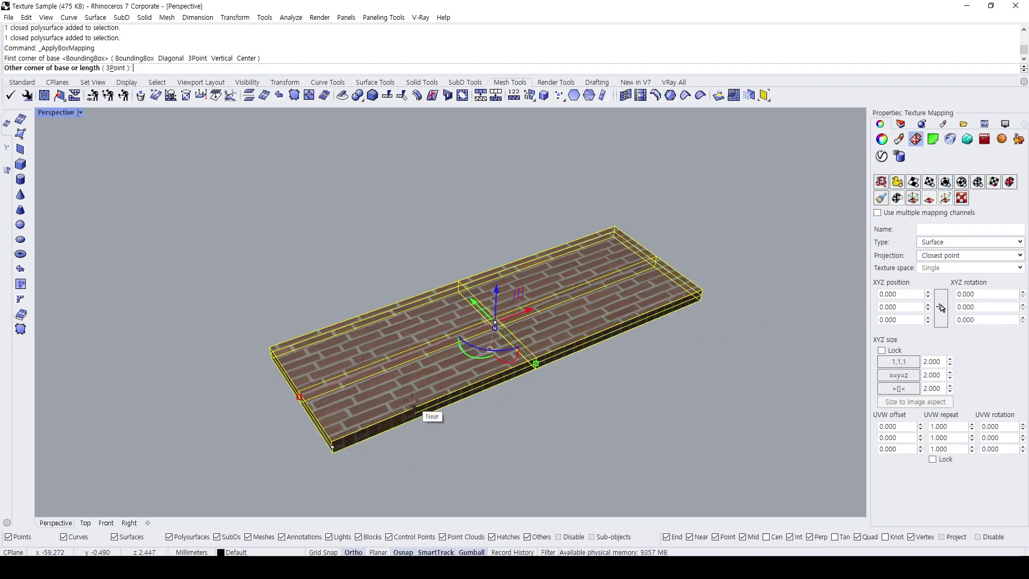
{"action": "left_click", "coordinate": [411, 378]}
{"action": "left_click", "coordinate": [403, 257]}
{"action": "key", "text": "Return"}
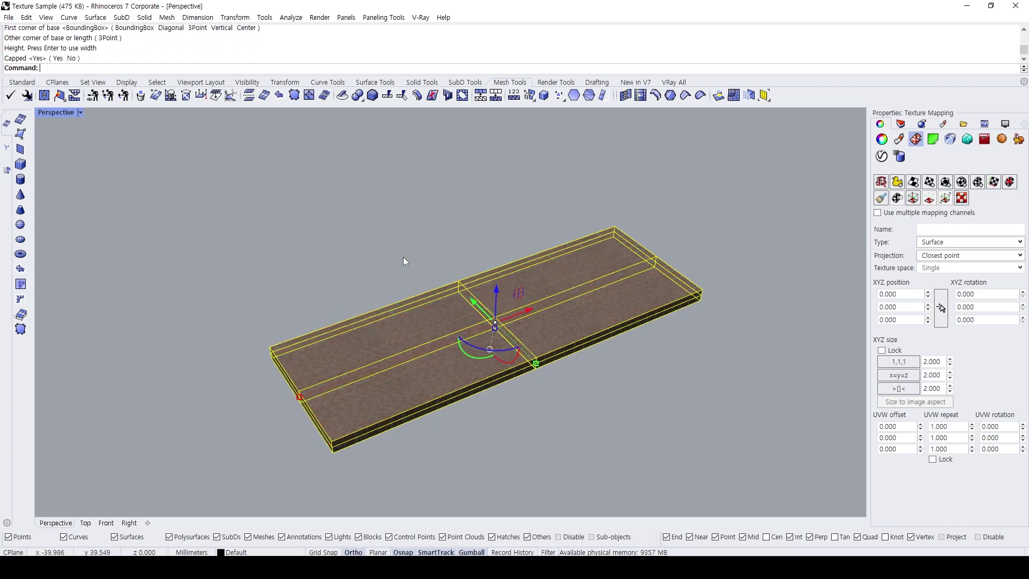
- Turn on the mapping widget for the slab's box mapping
{"action": "right_click_drag", "start_coordinate": [417, 246], "coordinate": [426, 218], "text": "shift"}
{"action": "scroll", "coordinate": [384, 333], "scroll_direction": "up", "scroll_amount": 6}
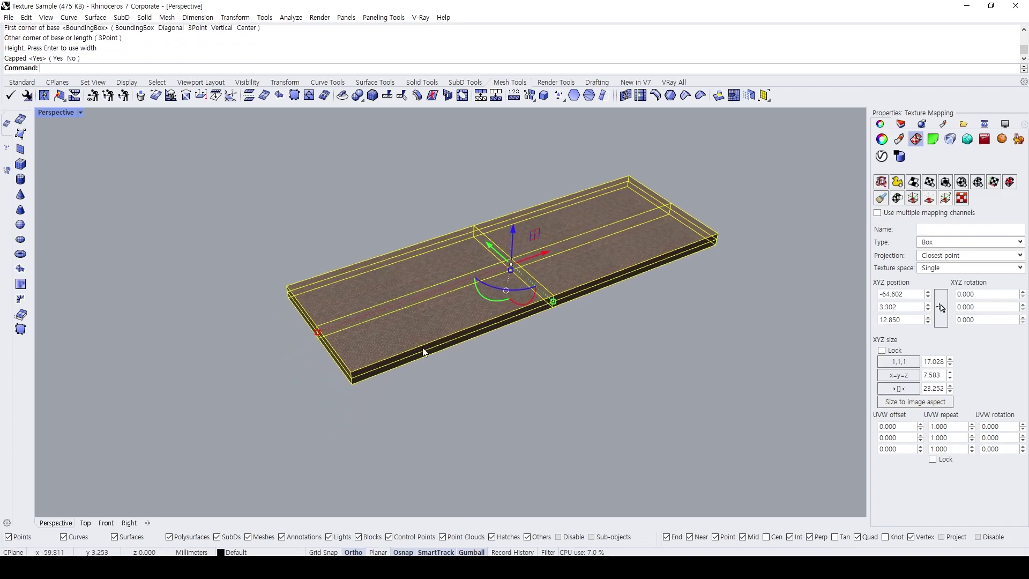
{"action": "scroll", "coordinate": [514, 390], "scroll_direction": "down", "scroll_amount": 5}
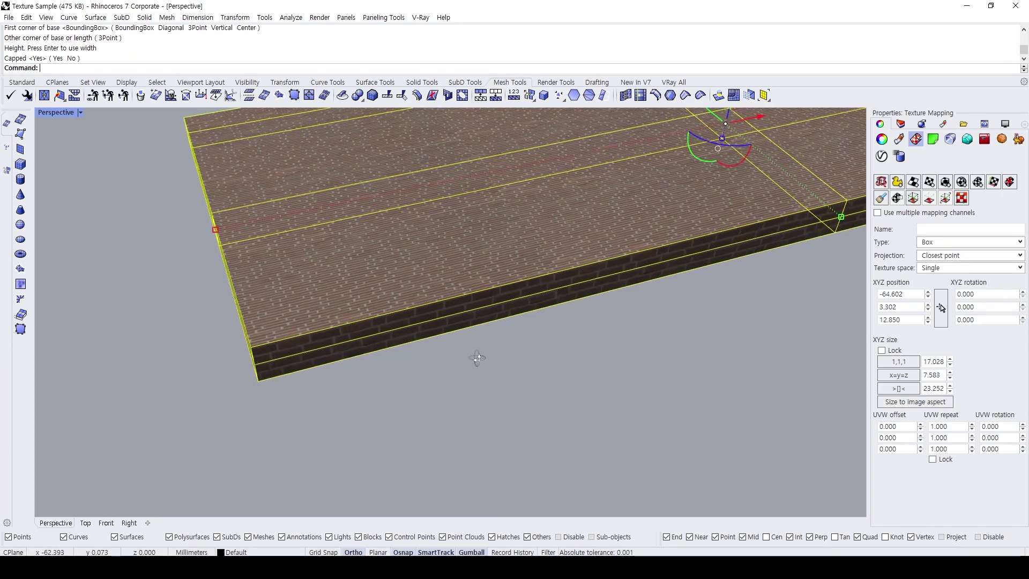
{"action": "scroll", "coordinate": [501, 368], "scroll_direction": "up", "scroll_amount": 4}
{"action": "right_click_drag", "start_coordinate": [485, 360], "coordinate": [484, 395]}
{"action": "right_click_drag", "start_coordinate": [483, 395], "coordinate": [489, 413], "text": "shift"}
{"action": "left_click", "coordinate": [541, 409]}
{"action": "left_click", "coordinate": [489, 360]}
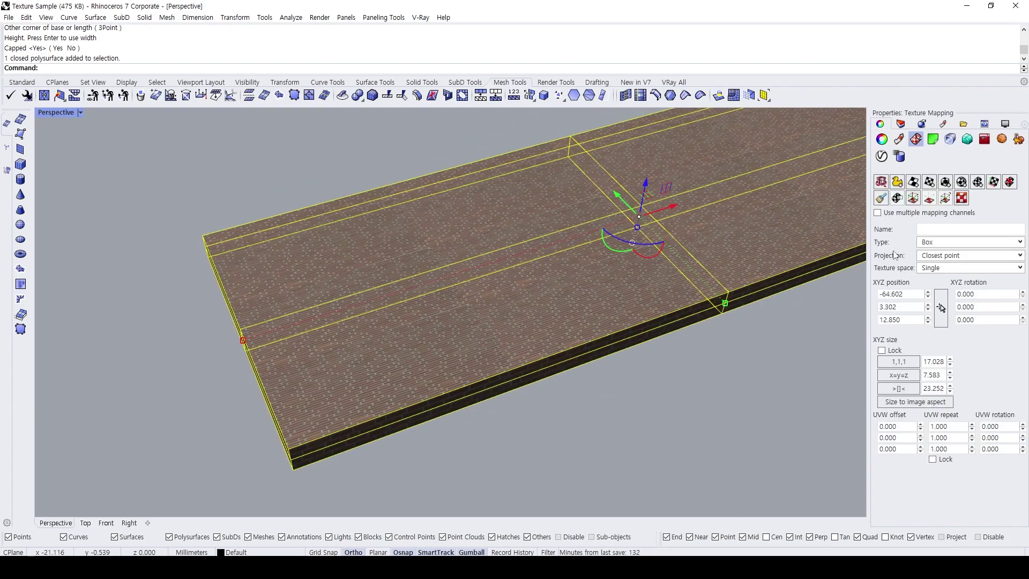
{"action": "left_click", "coordinate": [913, 199]}
{"action": "scroll", "coordinate": [520, 294], "scroll_direction": "down", "scroll_amount": 4}
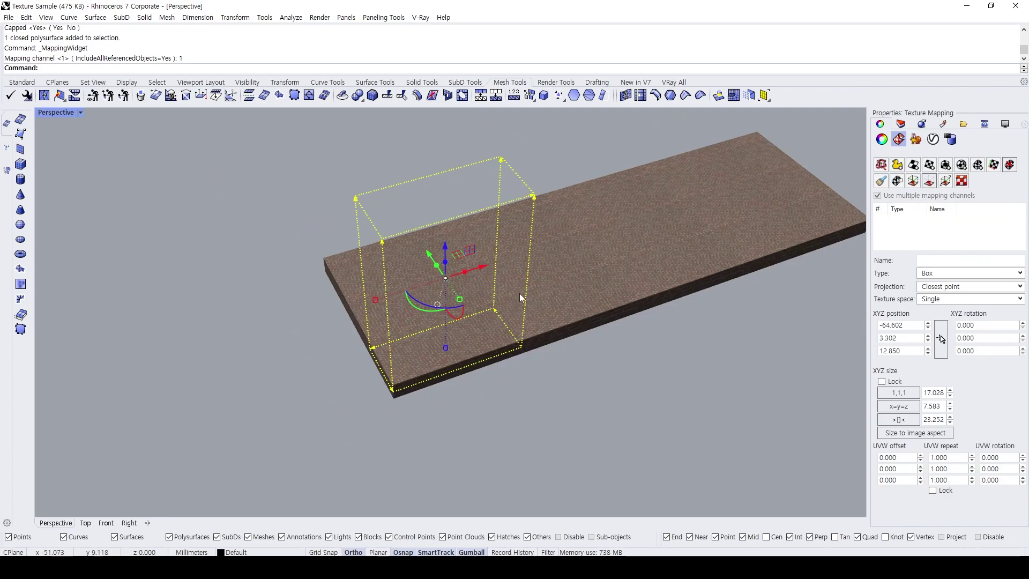
- Move the mapping box vertically so its base corner sits on the slab's upper near corner
{"action": "right_click_drag", "start_coordinate": [520, 294], "coordinate": [546, 254]}
{"action": "scroll", "coordinate": [545, 253], "scroll_direction": "up", "scroll_amount": 3}
{"action": "right_click_drag", "start_coordinate": [529, 399], "coordinate": [502, 436]}
{"action": "type", "text": "M"}
{"action": "key", "text": "Return"}
{"action": "left_click", "coordinate": [485, 429]}
{"action": "left_click", "coordinate": [479, 396]}
- Scale the mapping box in one direction across the slab's short side, from the near corner to the opposite corner, about 24.7 mm
{"action": "right_click_drag", "start_coordinate": [478, 397], "coordinate": [552, 337]}
{"action": "type", "text": "1sc"}
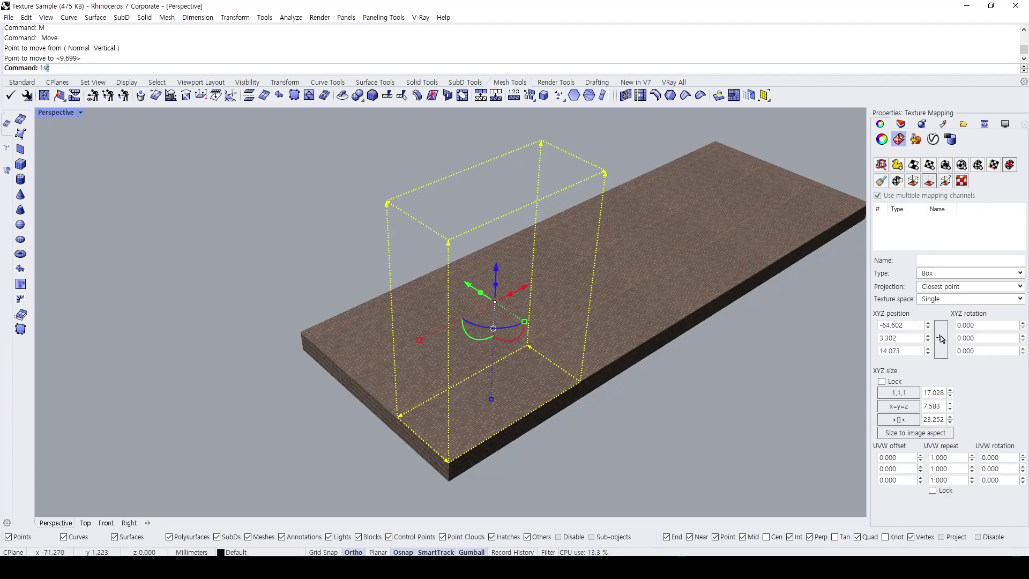
{"action": "key", "text": "Return"}
{"action": "left_click", "coordinate": [448, 460]}
{"action": "left_click", "coordinate": [399, 416]}
{"action": "left_click", "coordinate": [302, 332]}
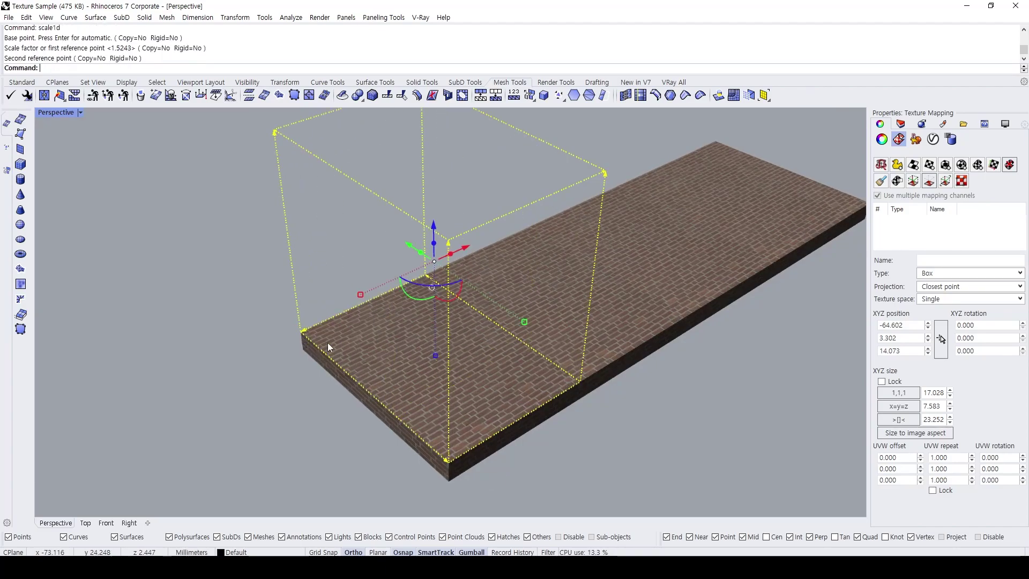
- Scale the mapping box in one direction along the slab's length to about 30.5 mm, keeping the near corner fixed
{"action": "key", "text": "Return"}
{"action": "left_click", "coordinate": [449, 462]}
{"action": "left_click", "coordinate": [582, 382]}
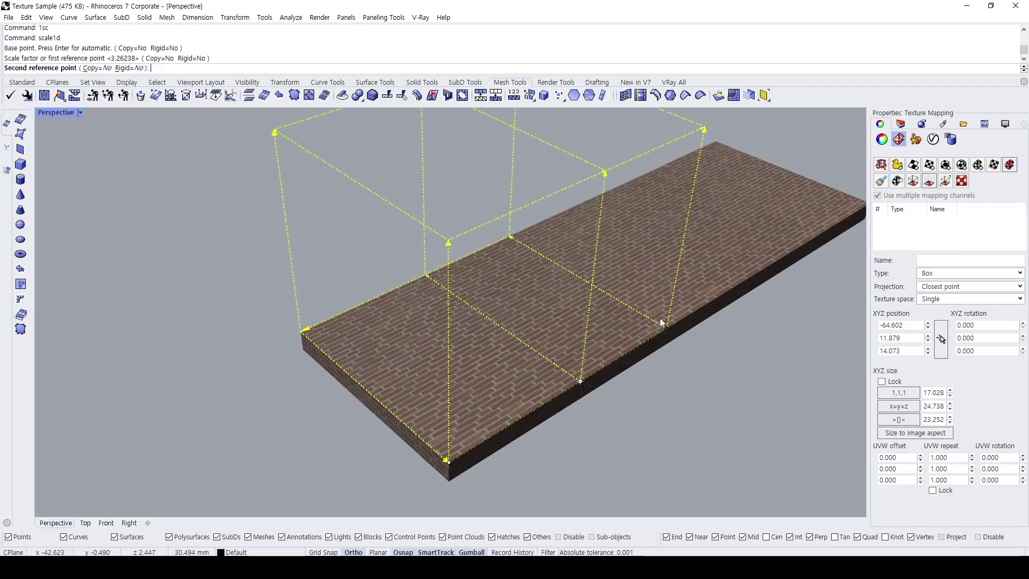
{"action": "left_click", "coordinate": [670, 326]}
- Scale the mapping box vertically in one direction to a height of about 14.9 mm, keeping the near base corner fixed
{"action": "right_click_drag", "start_coordinate": [517, 357], "coordinate": [565, 333]}
{"action": "key", "text": "Return"}
{"action": "left_click", "coordinate": [510, 391]}
{"action": "right_click_drag", "start_coordinate": [518, 155], "coordinate": [521, 216], "text": "shift"}
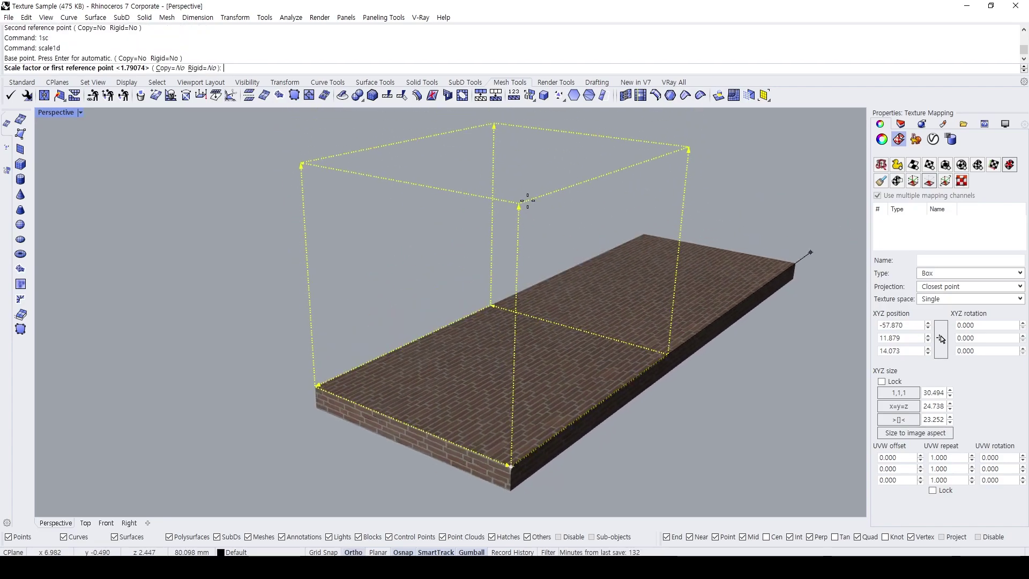
{"action": "left_click", "coordinate": [519, 206]}
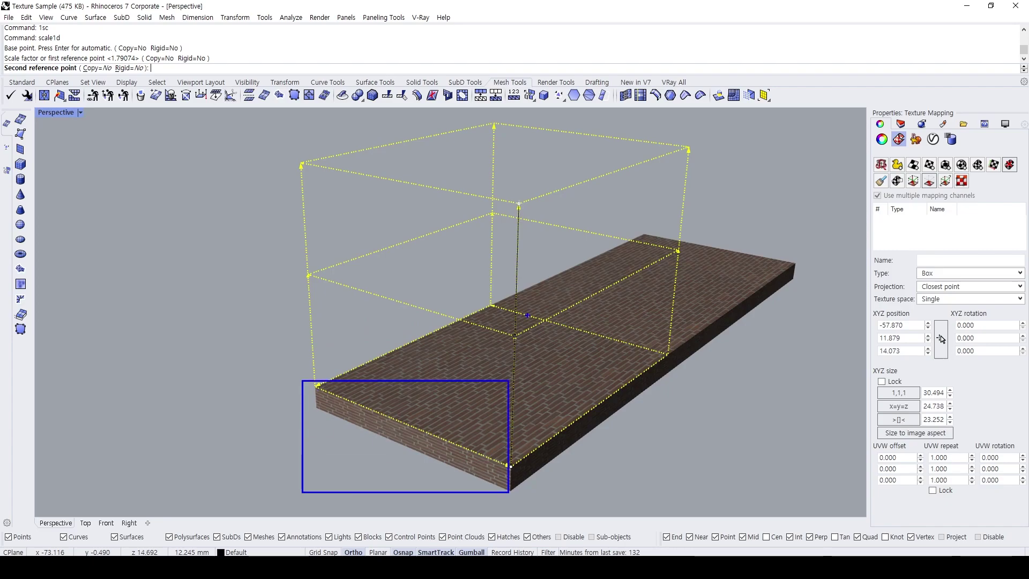
{"action": "right_click_drag", "start_coordinate": [427, 363], "coordinate": [492, 278]}
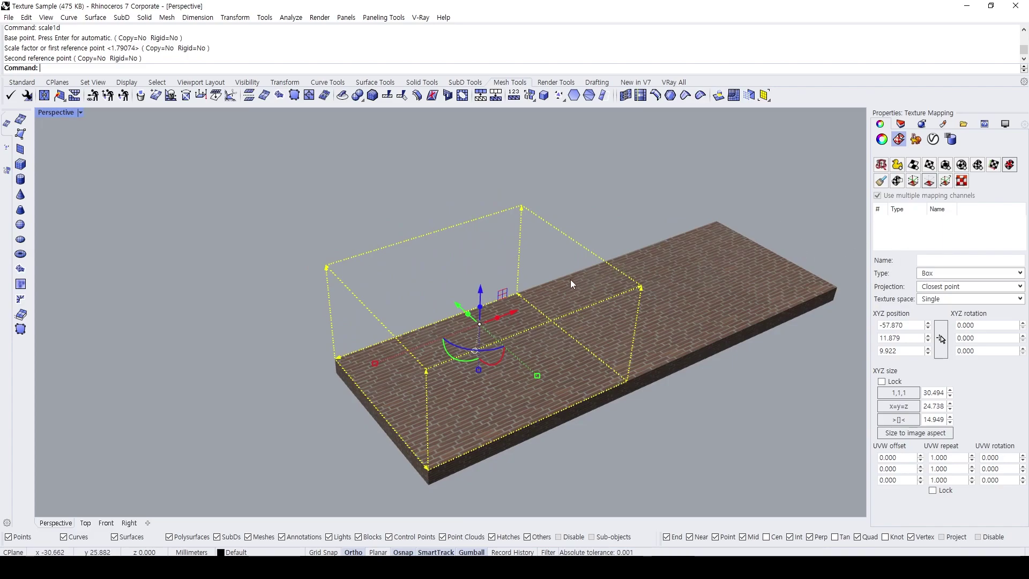
- Examine the brick proportions on the slab's top and sides with the mapping box shown and with everything deselected
{"action": "right_click_drag", "start_coordinate": [570, 278], "coordinate": [484, 356]}
{"action": "mouse_move", "coordinate": [453, 381]}
{"action": "left_mouse_down"}
{"action": "mouse_move", "coordinate": [464, 391]}
{"action": "mouse_move", "coordinate": [440, 389]}
{"action": "mouse_move", "coordinate": [458, 400]}
{"action": "left_mouse_up"}
{"action": "key", "text": "F8"}
{"action": "scroll", "coordinate": [460, 338], "scroll_direction": "down", "scroll_amount": 3}
{"action": "left_click", "coordinate": [606, 398]}
{"action": "right_click_drag", "start_coordinate": [606, 399], "coordinate": [617, 380]}
{"action": "scroll", "coordinate": [579, 348], "scroll_direction": "down", "scroll_amount": 4}
{"action": "scroll", "coordinate": [574, 307], "scroll_direction": "up", "scroll_amount": 1}
{"action": "left_click", "coordinate": [574, 307]}
{"action": "left_click", "coordinate": [571, 225]}
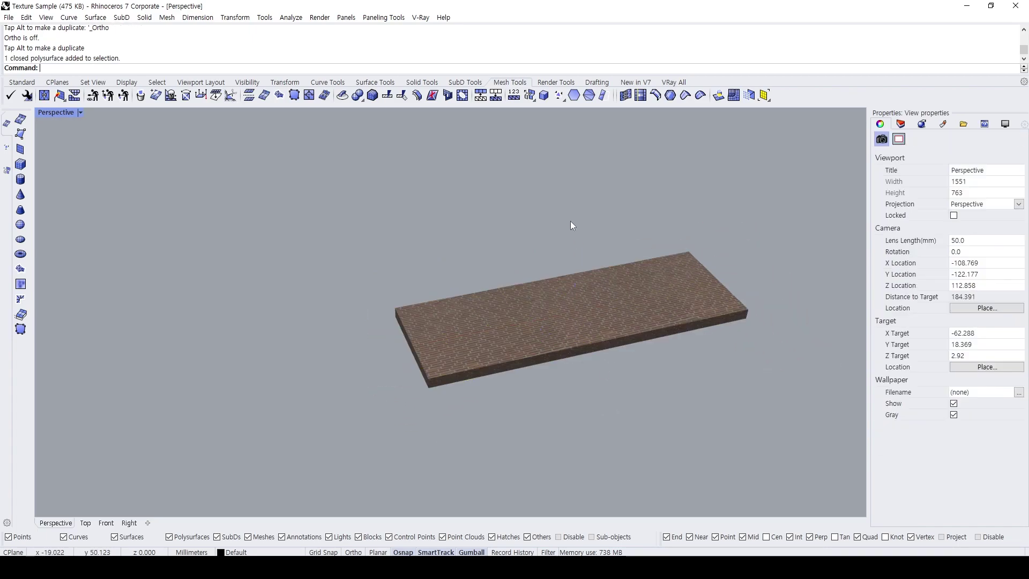
{"action": "left_click", "coordinate": [645, 315]}
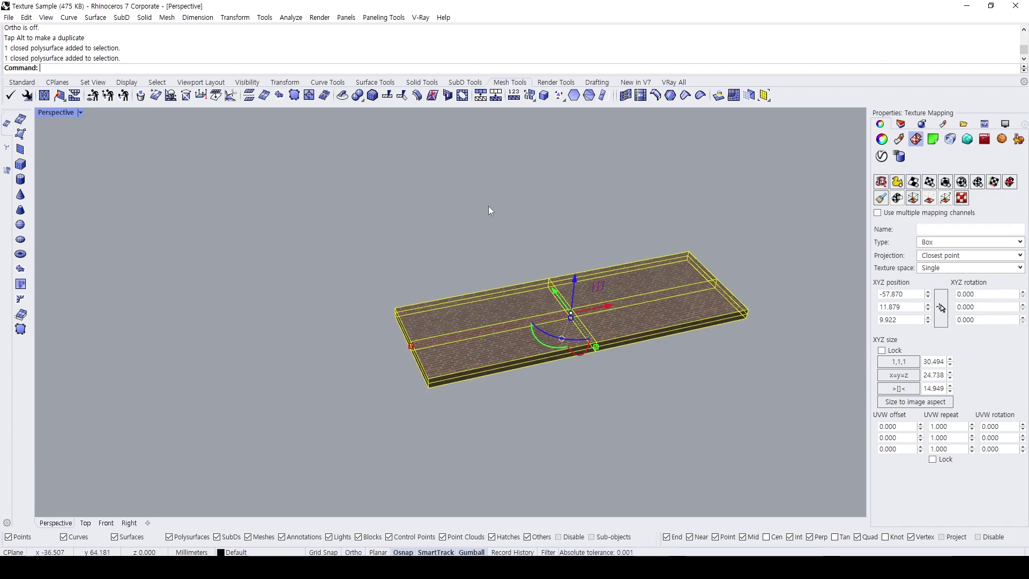
{"action": "key", "text": "Escape"}
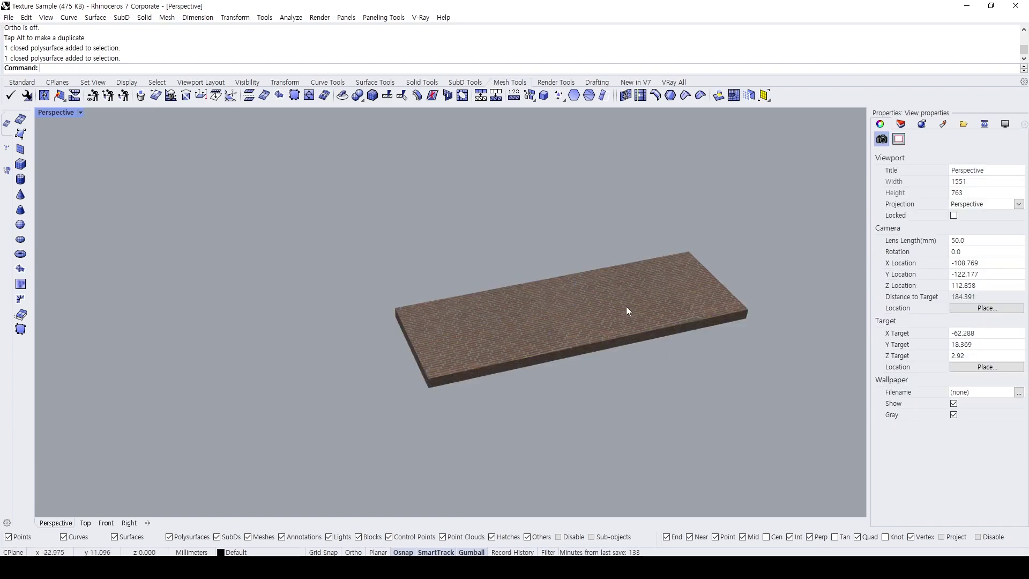
- Delete the brick-textured slab
{"action": "left_click", "coordinate": [627, 309]}
{"action": "key", "text": "Delete"}
{"action": "key", "text": "ctrl+shift+e"}
- Draw a three-point rectangle with its first corner at the origin, its width along Y and its length along negative X
{"action": "right_click_drag", "start_coordinate": [605, 294], "coordinate": [476, 315], "text": "shift"}
{"action": "right_click_drag", "start_coordinate": [476, 315], "coordinate": [507, 307]}
{"action": "scroll", "coordinate": [500, 294], "scroll_direction": "up", "scroll_amount": 4}
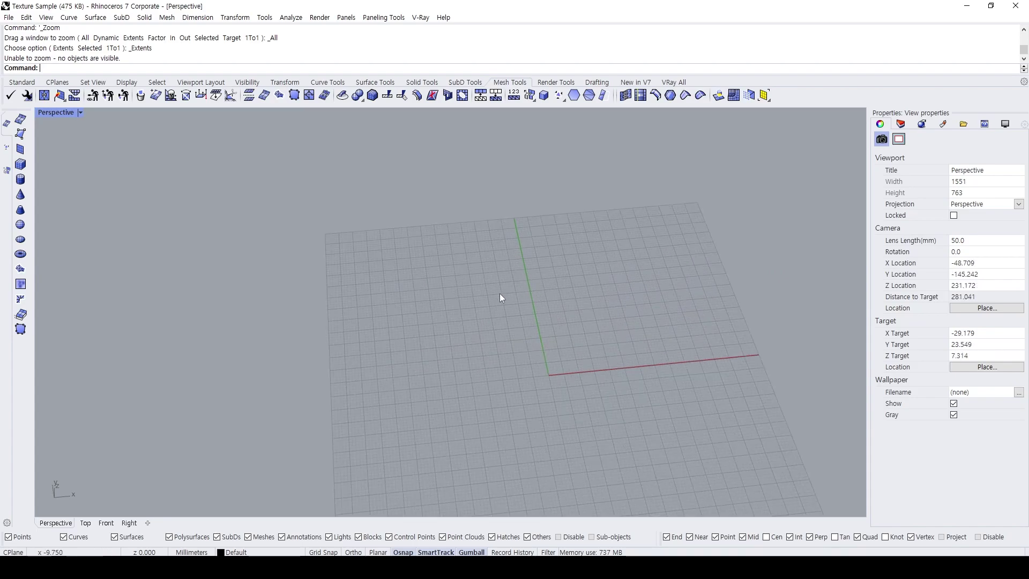
{"action": "type", "text": "rec"}
{"action": "key", "text": "Return"}
{"action": "type", "text": "3"}
{"action": "key", "text": "Return"}
{"action": "left_click", "coordinate": [549, 373]}
{"action": "key", "text": "F8"}
{"action": "left_click", "coordinate": [531, 291]}
{"action": "left_click", "coordinate": [276, 357]}
- Create a planar surface from the rectangle and delete the boundary curve
{"action": "left_click", "coordinate": [435, 302]}
{"action": "type", "text": "ps"}
{"action": "key", "text": "Return"}
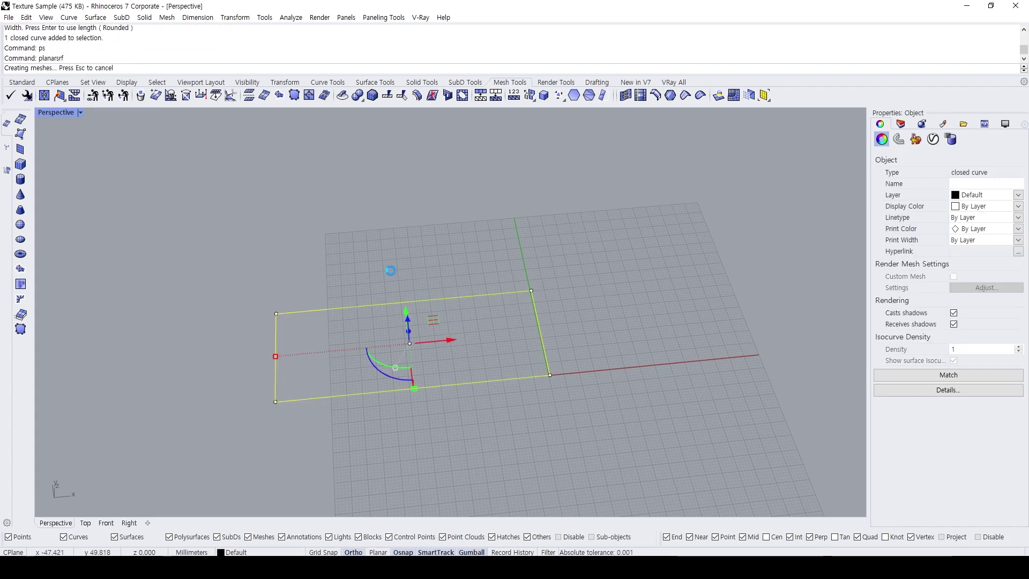
{"action": "type", "text": "scv"}
{"action": "key", "text": "Return"}
{"action": "key", "text": "Delete"}
- Copy the planar surface along X so its near outer corner lands at the far end of the grid's X axis
{"action": "scroll", "coordinate": [470, 311], "scroll_direction": "down", "scroll_amount": 4}
{"action": "left_click", "coordinate": [469, 321]}
{"action": "type", "text": "c"}
{"action": "key", "text": "Return"}
{"action": "left_click", "coordinate": [345, 367]}
{"action": "left_click", "coordinate": [663, 337]}
{"action": "key", "text": "Return"}
- Raise the copied surface vertically above the grid plane
{"action": "left_click", "coordinate": [695, 324]}
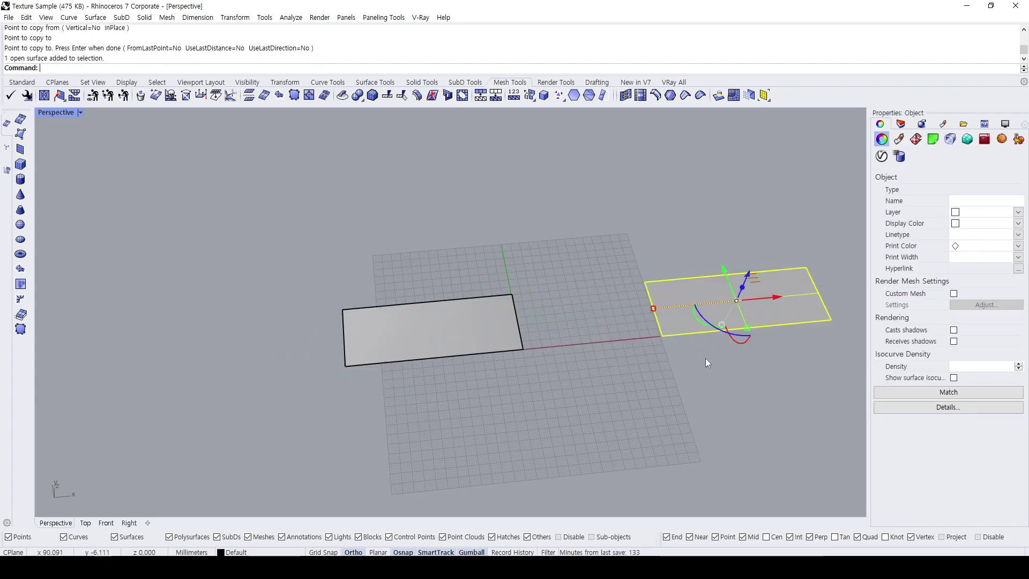
{"action": "right_click_drag", "start_coordinate": [704, 346], "coordinate": [713, 306]}
{"action": "left_click_drag", "start_coordinate": [732, 291], "coordinate": [722, 215]}
{"action": "right_click_drag", "start_coordinate": [664, 304], "coordinate": [647, 362]}
{"action": "left_click", "coordinate": [646, 362]}
{"action": "right_click_drag", "start_coordinate": [577, 341], "coordinate": [567, 392], "text": "shift"}
- Blend the facing edges of the lower and raised surfaces with G4 continuity at both ends
{"action": "type", "text": "BlendS"}
{"action": "key", "text": "Return"}
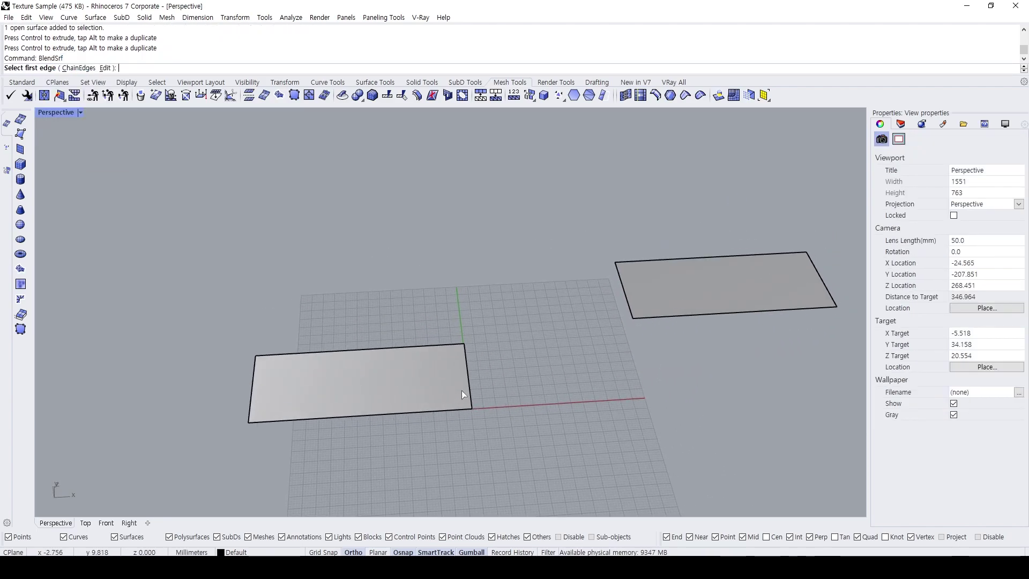
{"action": "left_click", "coordinate": [470, 390]}
{"action": "left_click", "coordinate": [631, 308]}
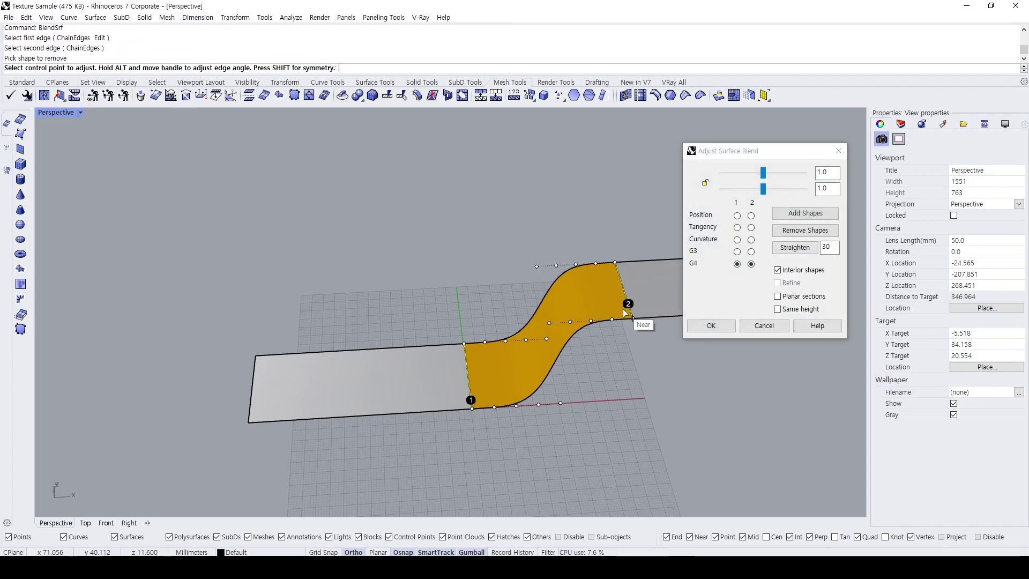
{"action": "left_click", "coordinate": [713, 324]}
- Undo the blend surface between the two flat surfaces
{"action": "right_click_drag", "start_coordinate": [622, 309], "coordinate": [624, 294]}
{"action": "left_click_drag", "start_coordinate": [677, 361], "coordinate": [613, 305]}
{"action": "right_click_drag", "start_coordinate": [614, 304], "coordinate": [724, 418]}
{"action": "left_click", "coordinate": [728, 423]}
{"action": "left_click", "coordinate": [742, 335]}
{"action": "key", "text": "ctrl+z"}
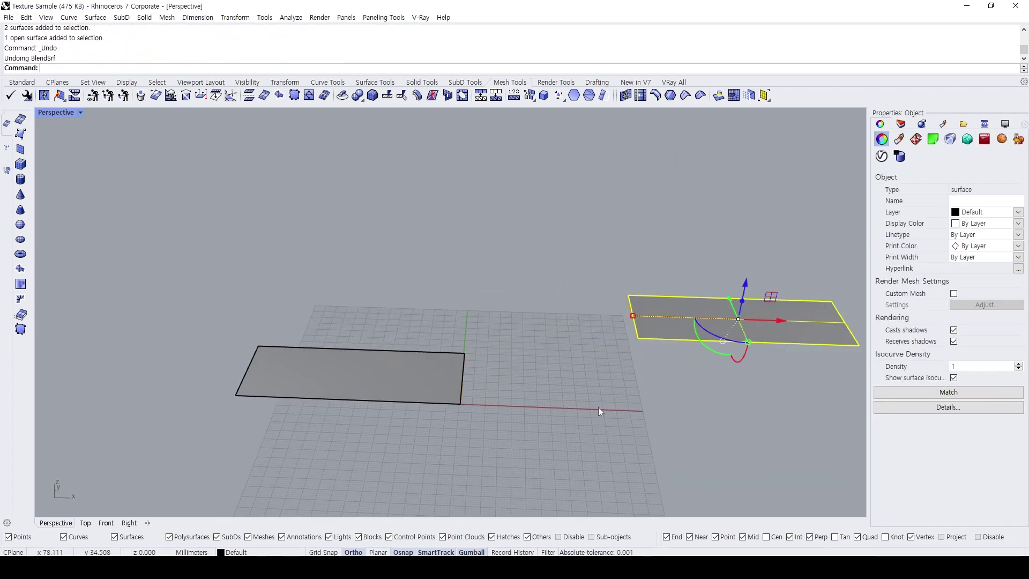
- Move the raised surface farther along X and create a blend surface between the facing edges of both flat surfaces
{"action": "left_click_drag", "start_coordinate": [777, 322], "coordinate": [827, 324]}
{"action": "left_click", "coordinate": [623, 374]}
{"action": "type", "text": "BlendSrf"}
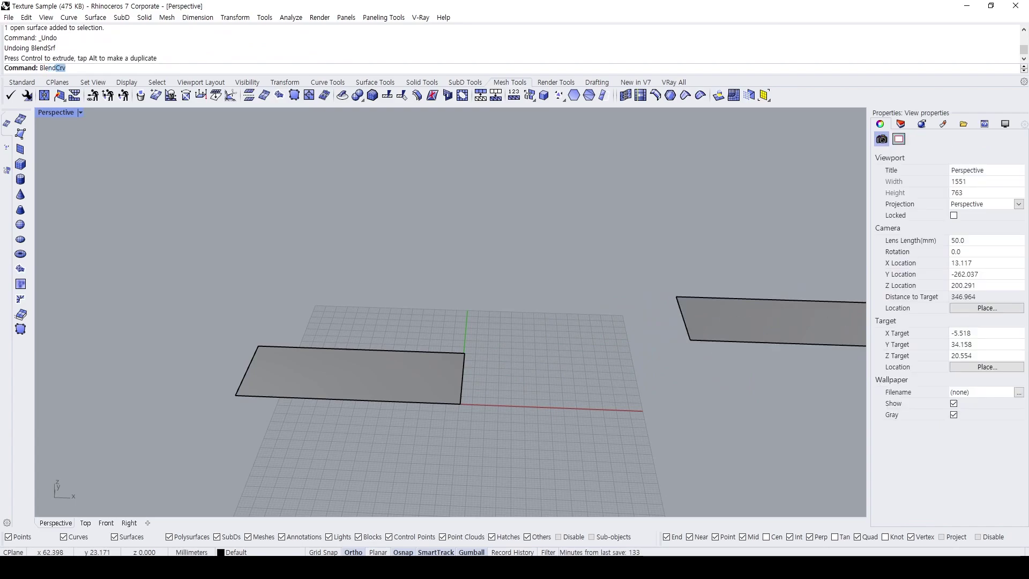
{"action": "key", "text": "Return"}
{"action": "left_click", "coordinate": [468, 390]}
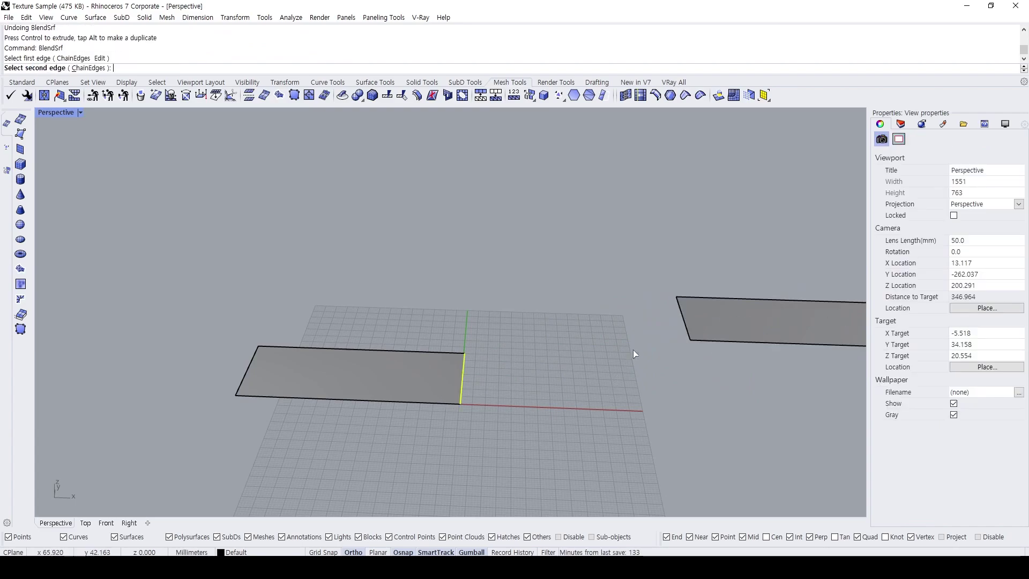
{"action": "left_click", "coordinate": [688, 332]}
{"action": "left_click", "coordinate": [710, 326]}
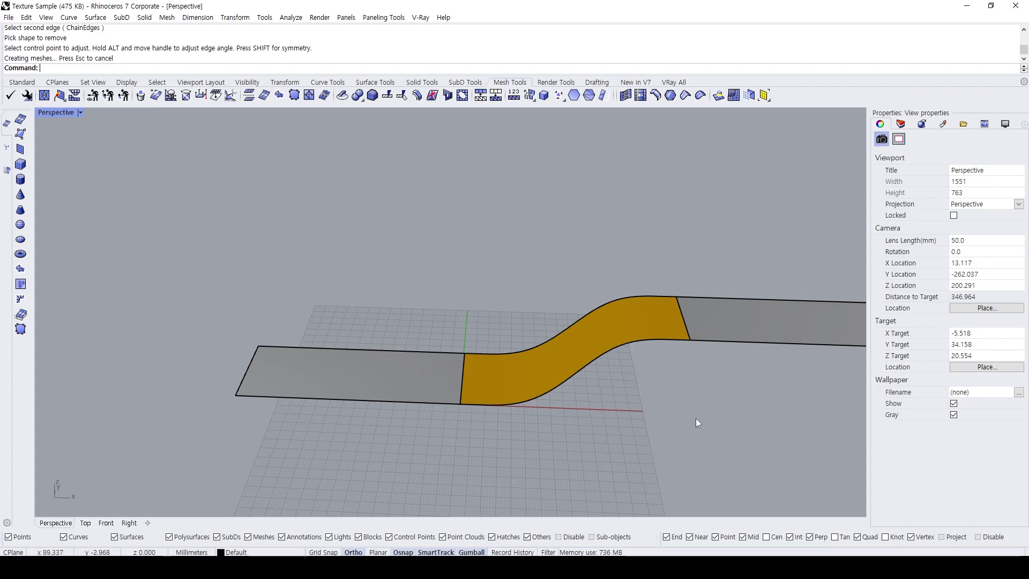
- Flip the direction of the blend surface
{"action": "right_click_drag", "start_coordinate": [696, 419], "coordinate": [564, 314]}
{"action": "left_click", "coordinate": [564, 313]}
{"action": "type", "text": "flip"}
{"action": "key", "text": "Return"}
{"action": "key", "text": "Escape"}
- Join the two flat surfaces and the blend surface into one polysurface
{"action": "right_click_drag", "start_coordinate": [626, 326], "coordinate": [586, 349]}
{"action": "left_click", "coordinate": [448, 373]}
{"action": "left_click", "coordinate": [549, 363], "text": "shift"}
{"action": "left_click", "coordinate": [690, 316], "text": "shift"}
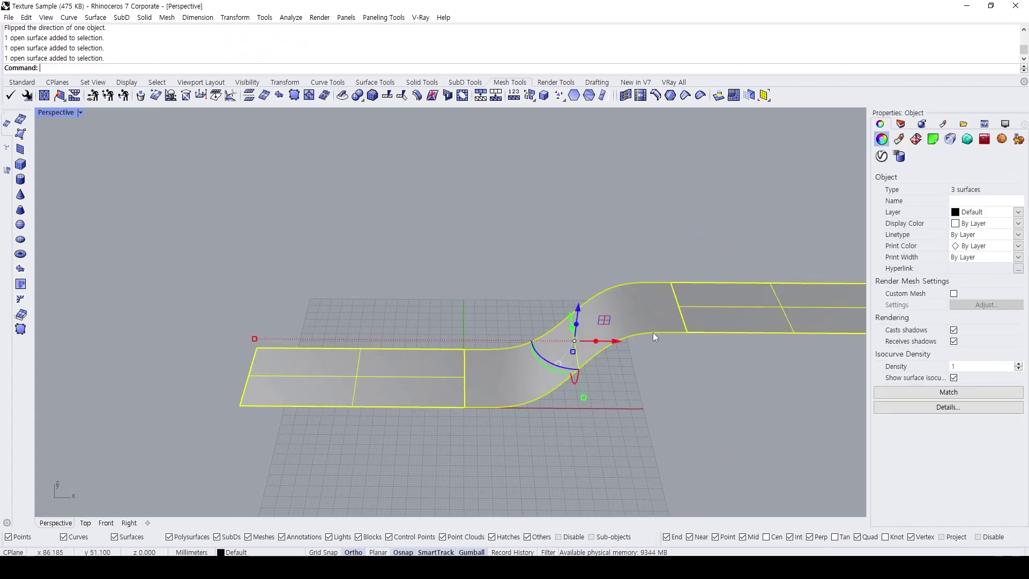
{"action": "right_click_drag", "start_coordinate": [658, 329], "coordinate": [689, 314]}
{"action": "type", "text": "jjoin"}
{"action": "key", "text": "Return"}
- Apply the brick material to the joined strip
{"action": "left_click", "coordinate": [274, 568]}
{"action": "left_click", "coordinate": [321, 531]}
{"action": "left_click_drag", "start_coordinate": [540, 365], "coordinate": [308, 412]}
{"action": "left_click", "coordinate": [903, 277]}
{"action": "left_click", "coordinate": [481, 333]}
- Switch the viewport to rendered display and frame the brick-textured strip
{"action": "right_click_drag", "start_coordinate": [480, 333], "coordinate": [449, 324]}
{"action": "middle_click", "coordinate": [448, 320]}
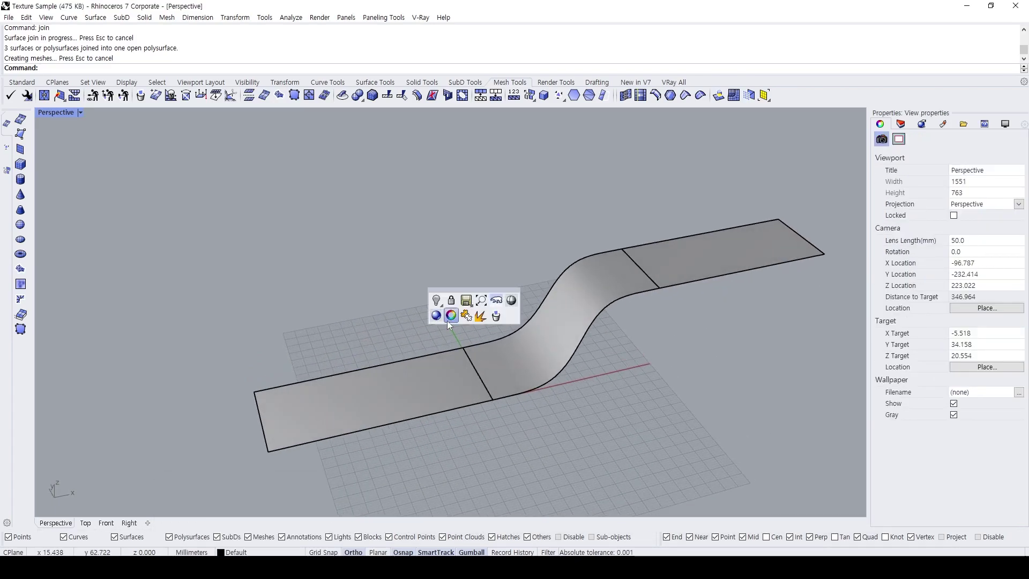
{"action": "key", "text": "ctrl+alt+r"}
{"action": "right_click_drag", "start_coordinate": [526, 318], "coordinate": [515, 388]}
{"action": "type", "text": "z"}
{"action": "key", "text": "Return"}
{"action": "scroll", "coordinate": [529, 343], "scroll_direction": "up", "scroll_amount": 7}
{"action": "scroll", "coordinate": [531, 347], "scroll_direction": "down", "scroll_amount": 5}
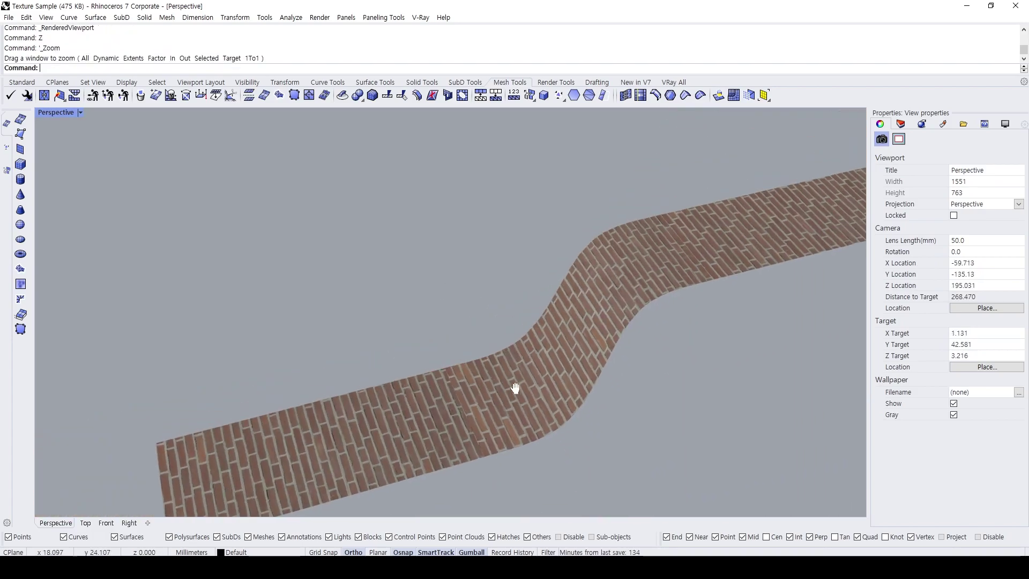
- Apply a capped box mapping to the strip, about 21 by 8.7 mm at the base and 31.9 mm high, near its lower end
{"action": "left_click", "coordinate": [516, 387]}
{"action": "left_click", "coordinate": [917, 139]}
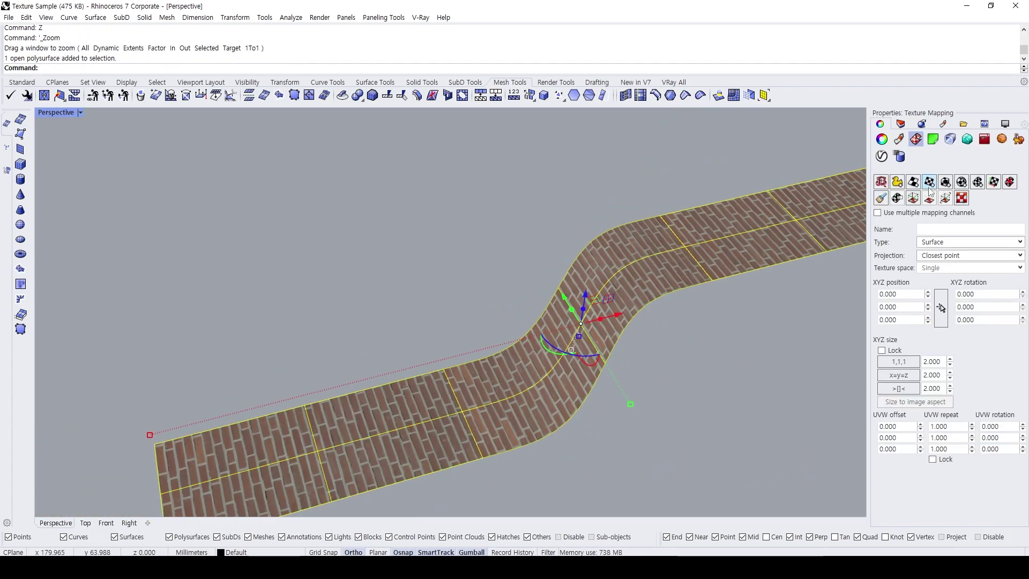
{"action": "left_click", "coordinate": [945, 182]}
{"action": "left_click", "coordinate": [213, 494]}
{"action": "left_click", "coordinate": [288, 476]}
{"action": "left_click", "coordinate": [273, 382]}
{"action": "key", "text": "Return"}
{"action": "right_click_drag", "start_coordinate": [271, 371], "coordinate": [355, 339]}
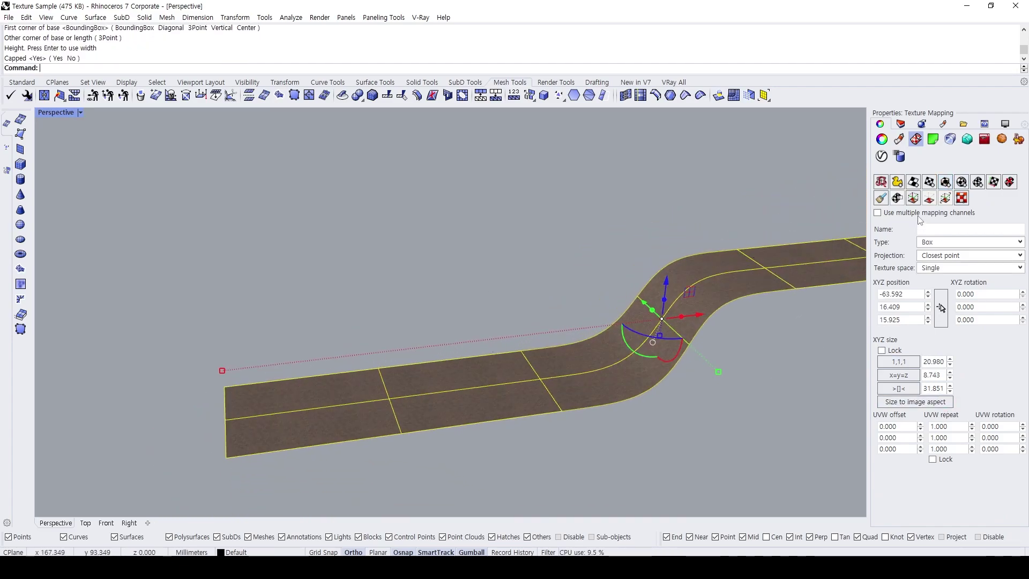
- Show the strip's mapping widget and scale the mapping box across the strip's width to about 51.9 mm
{"action": "left_click", "coordinate": [914, 199]}
{"action": "right_click_drag", "start_coordinate": [597, 291], "coordinate": [582, 335]}
{"action": "right_click_drag", "start_coordinate": [329, 395], "coordinate": [398, 401]}
{"action": "mouse_move", "coordinate": [395, 403]}
{"action": "left_mouse_down"}
{"action": "mouse_move", "coordinate": [411, 422]}
{"action": "mouse_move", "coordinate": [407, 399]}
{"action": "left_mouse_up"}
{"action": "key", "text": "ctrl+z"}
{"action": "right_click_drag", "start_coordinate": [407, 399], "coordinate": [509, 391]}
{"action": "left_click_drag", "start_coordinate": [513, 379], "coordinate": [579, 420]}
{"action": "key", "text": "Escape"}
- Scale the mapping box along the strip's length to about 64.4 mm
{"action": "left_click", "coordinate": [529, 403]}
{"action": "left_click", "coordinate": [529, 403]}
{"action": "left_click", "coordinate": [582, 430]}
{"action": "left_click_drag", "start_coordinate": [475, 400], "coordinate": [419, 455]}
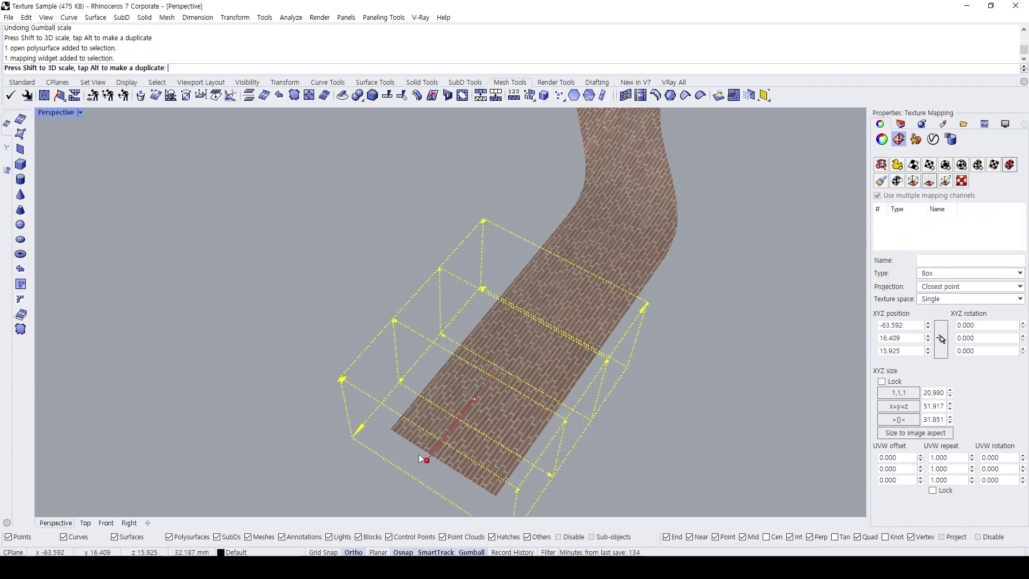
- Examine how the box-mapped bricks run along the flat parts and through the curved section of the strip
{"action": "right_click_drag", "start_coordinate": [528, 374], "coordinate": [557, 349]}
{"action": "scroll", "coordinate": [613, 374], "scroll_direction": "down", "scroll_amount": 5}
{"action": "left_click", "coordinate": [601, 359]}
{"action": "left_click", "coordinate": [584, 275]}
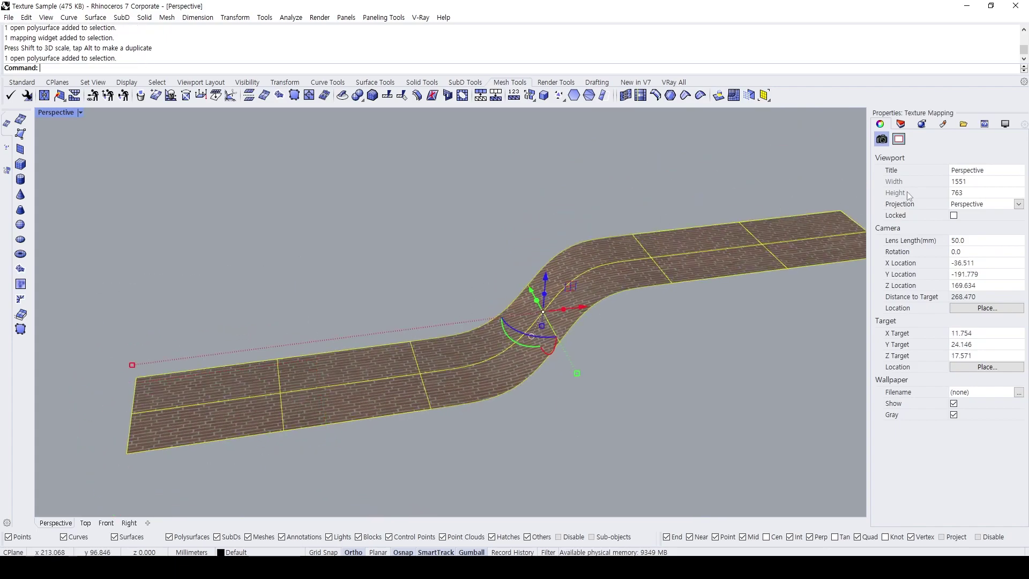
{"action": "key", "text": "Escape"}
{"action": "right_click_drag", "start_coordinate": [477, 303], "coordinate": [557, 338]}
{"action": "scroll", "coordinate": [483, 343], "scroll_direction": "up", "scroll_amount": 4}
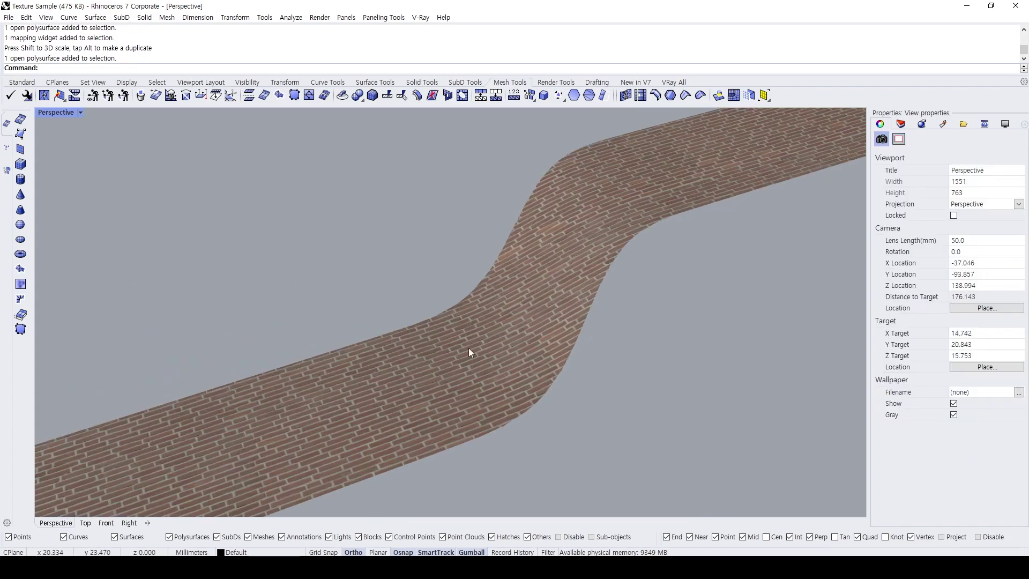
{"action": "right_click_drag", "start_coordinate": [468, 349], "coordinate": [522, 364]}
{"action": "scroll", "coordinate": [526, 324], "scroll_direction": "down", "scroll_amount": 4}
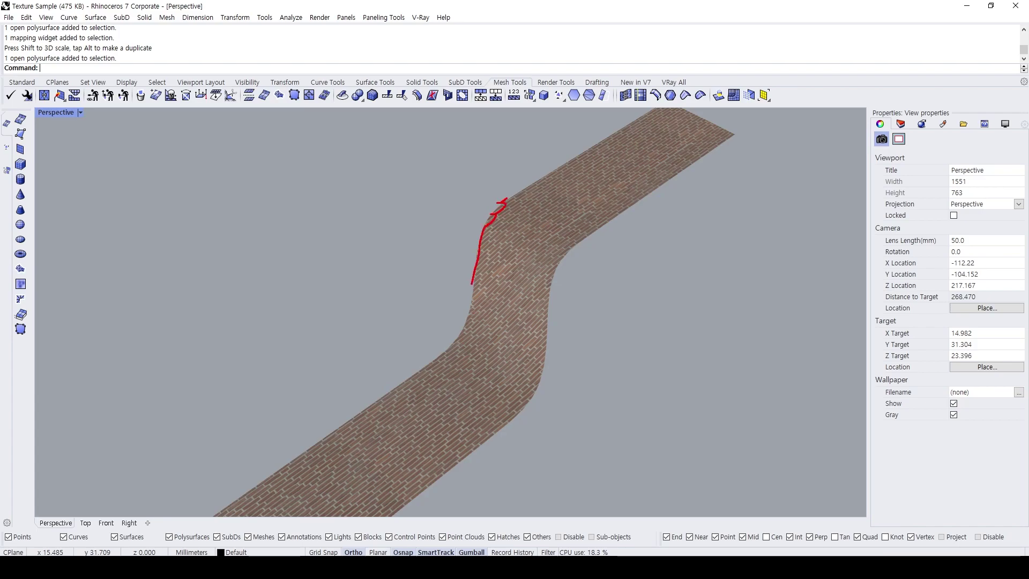
{"action": "left_click_drag", "start_coordinate": [466, 323], "coordinate": [424, 362]}
{"action": "mouse_move", "coordinate": [463, 360]}
{"action": "left_mouse_down"}
{"action": "mouse_move", "coordinate": [497, 300]}
{"action": "mouse_move", "coordinate": [504, 260]}
{"action": "left_mouse_up"}
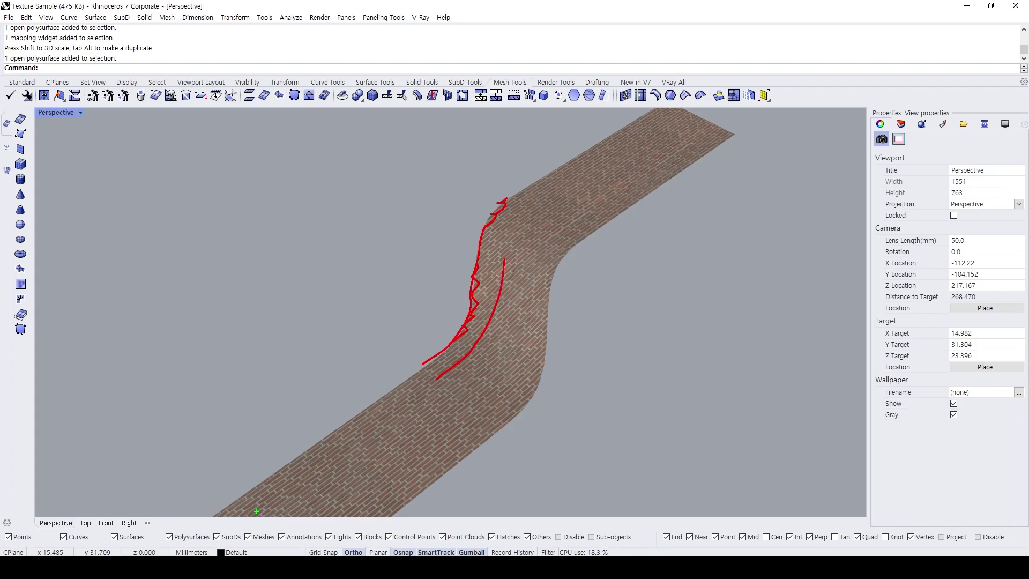
{"action": "left_click_drag", "start_coordinate": [265, 497], "coordinate": [340, 446]}
{"action": "left_click_drag", "start_coordinate": [276, 513], "coordinate": [370, 453]}
{"action": "mouse_move", "coordinate": [315, 516]}
{"action": "left_mouse_down"}
{"action": "mouse_move", "coordinate": [417, 446]}
{"action": "mouse_move", "coordinate": [415, 391]}
{"action": "left_mouse_up"}
{"action": "left_click_drag", "start_coordinate": [392, 460], "coordinate": [478, 419]}
{"action": "left_click_drag", "start_coordinate": [431, 468], "coordinate": [453, 449]}
{"action": "left_click_drag", "start_coordinate": [379, 345], "coordinate": [546, 468]}
{"action": "left_click_drag", "start_coordinate": [467, 168], "coordinate": [651, 294]}
{"action": "left_click_drag", "start_coordinate": [435, 375], "coordinate": [482, 339]}
{"action": "left_click_drag", "start_coordinate": [489, 291], "coordinate": [518, 260]}
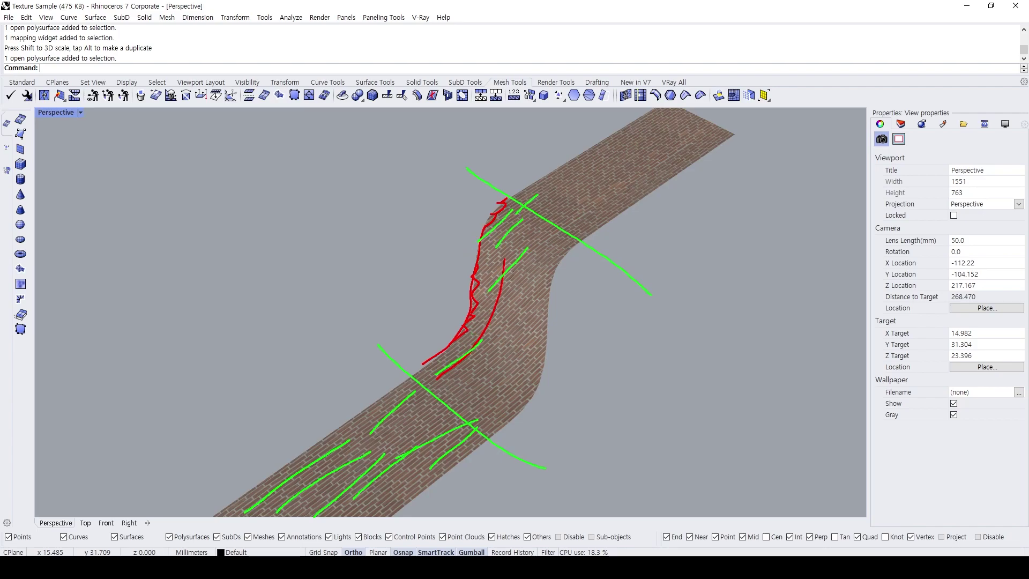
{"action": "left_click_drag", "start_coordinate": [428, 387], "coordinate": [468, 361]}
{"action": "left_click_drag", "start_coordinate": [487, 276], "coordinate": [520, 212]}
{"action": "mouse_move", "coordinate": [440, 400]}
{"action": "left_mouse_down"}
{"action": "mouse_move", "coordinate": [492, 355]}
{"action": "mouse_move", "coordinate": [526, 245]}
{"action": "mouse_move", "coordinate": [519, 340]}
{"action": "mouse_move", "coordinate": [459, 414]}
{"action": "mouse_move", "coordinate": [542, 277]}
{"action": "left_mouse_up"}
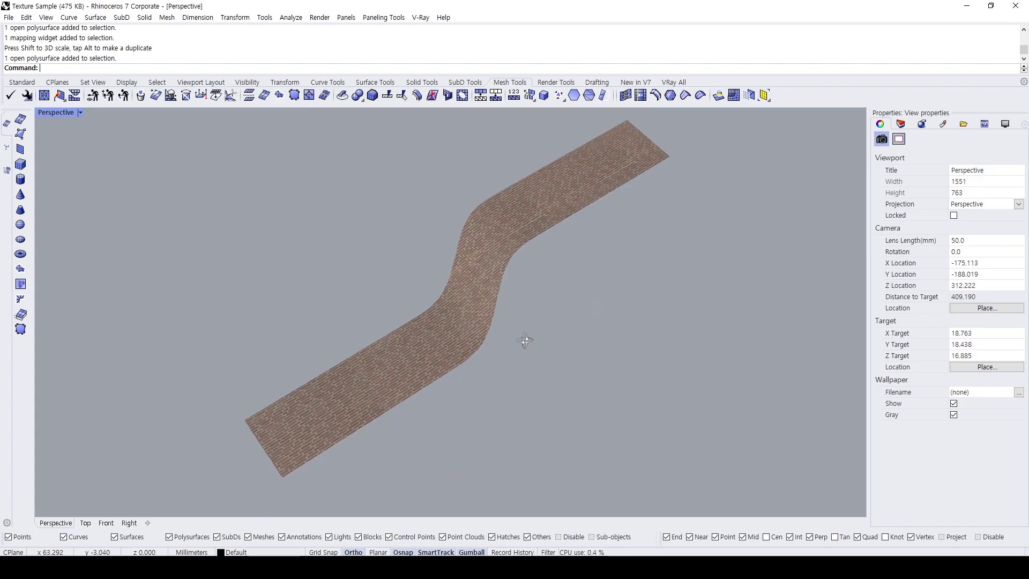
- Explode the strip into its separate surfaces
{"action": "left_click", "coordinate": [470, 309]}
{"action": "type", "text": "x"}
{"action": "key", "text": "Return"}
- Try the UV Editor and a custom mapping object on the curved middle surface
{"action": "left_click", "coordinate": [482, 300]}
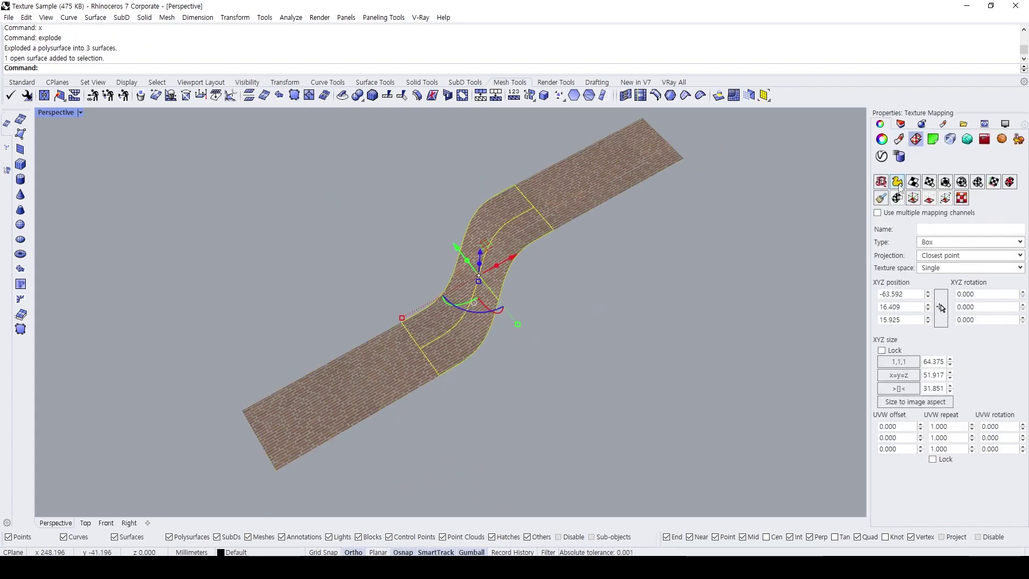
{"action": "left_click", "coordinate": [962, 199]}
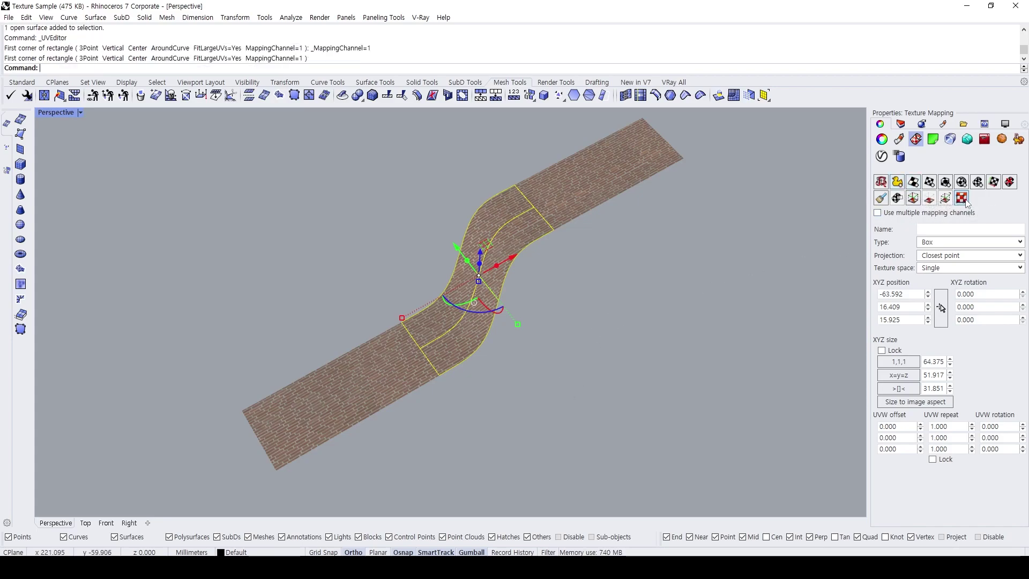
{"action": "left_click", "coordinate": [899, 183]}
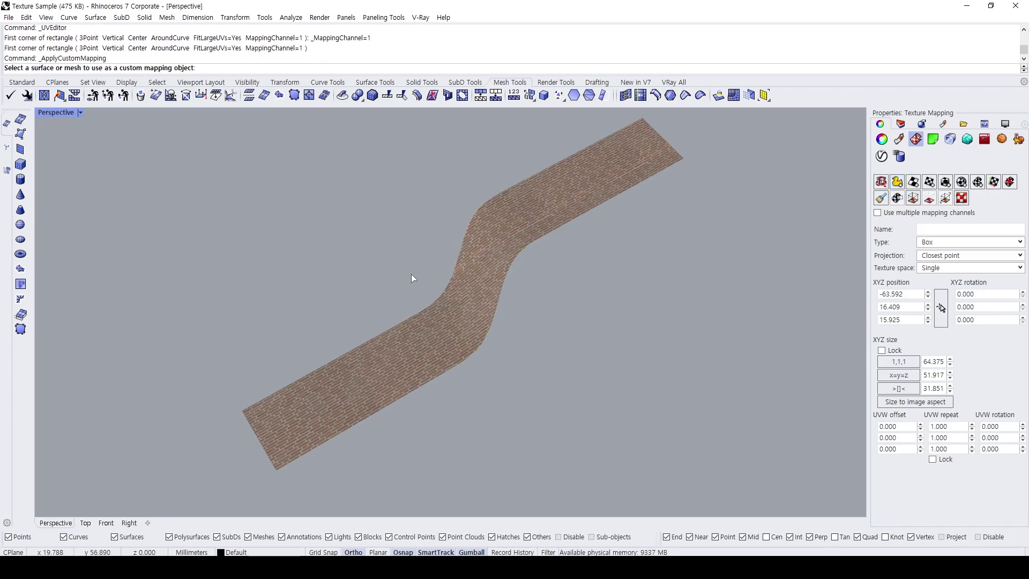
{"action": "left_click", "coordinate": [459, 298]}
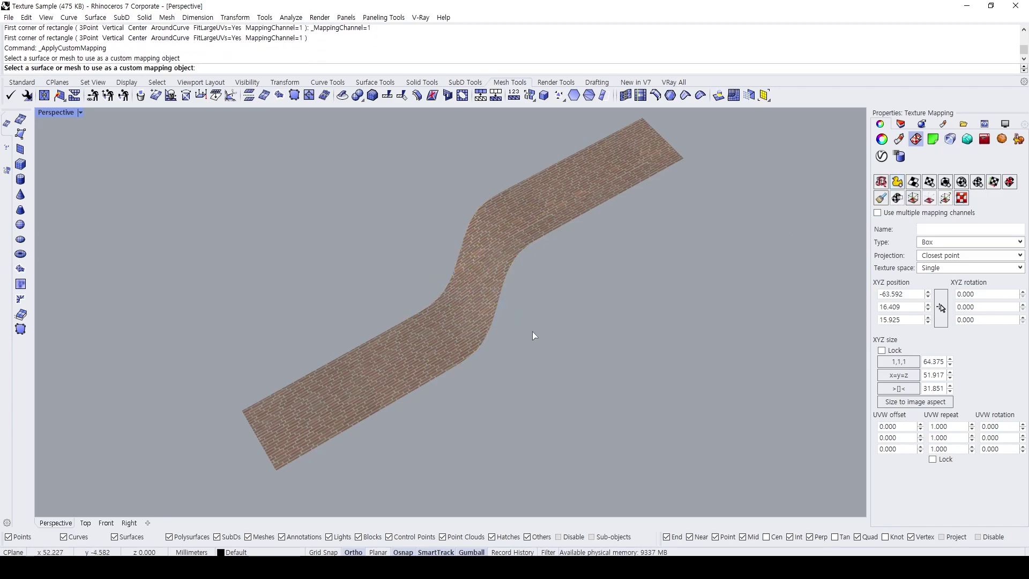
{"action": "scroll", "coordinate": [532, 331], "scroll_direction": "down", "scroll_amount": 3}
{"action": "left_click", "coordinate": [477, 288]}
{"action": "key", "text": "Escape"}
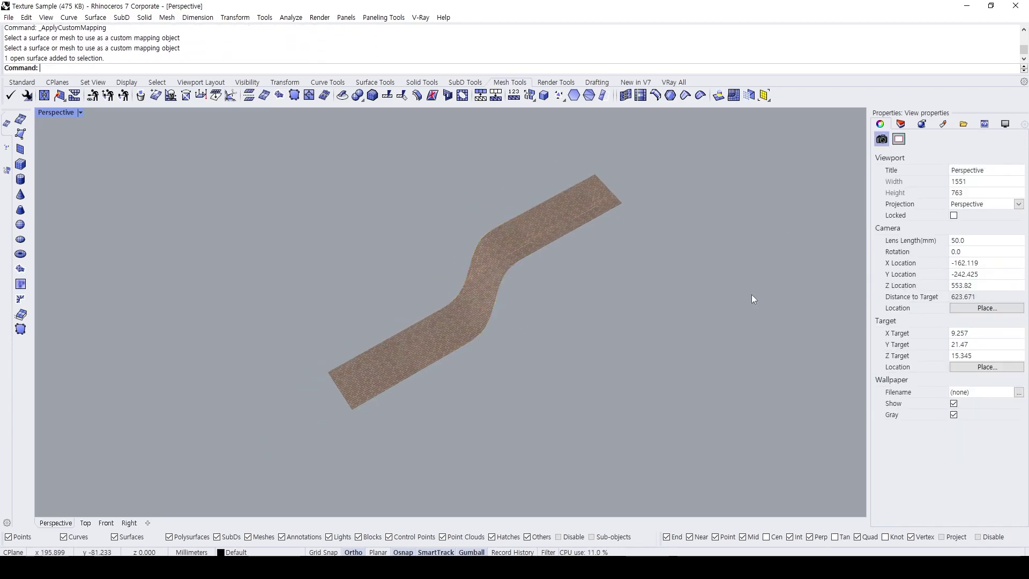
- Select the curved middle surface of the strip and show its texture mapping properties
{"action": "left_click", "coordinate": [901, 124]}
{"action": "left_click", "coordinate": [881, 124]}
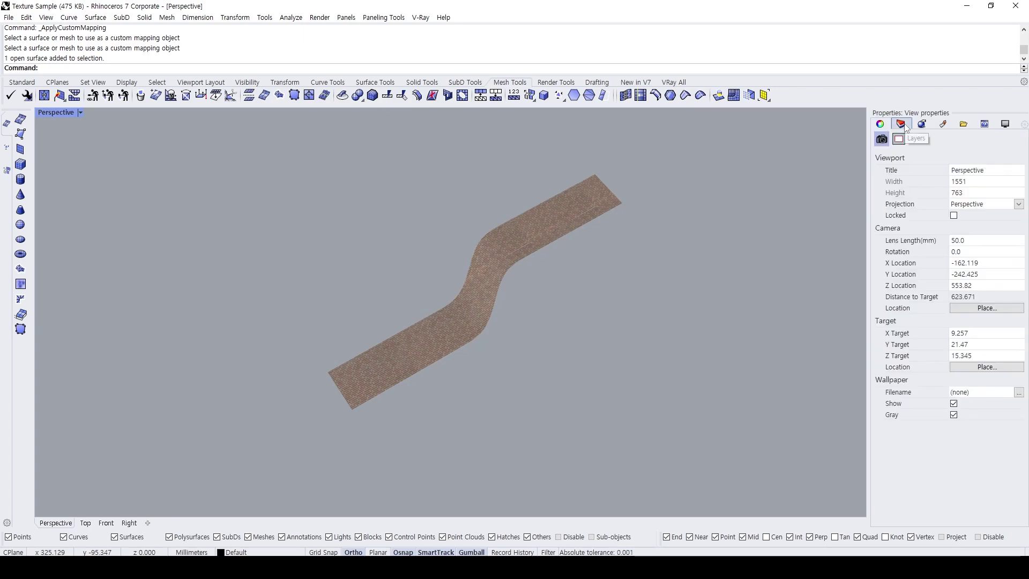
{"action": "left_click", "coordinate": [943, 124]}
{"action": "left_click", "coordinate": [901, 124]}
{"action": "left_click", "coordinate": [477, 290]}
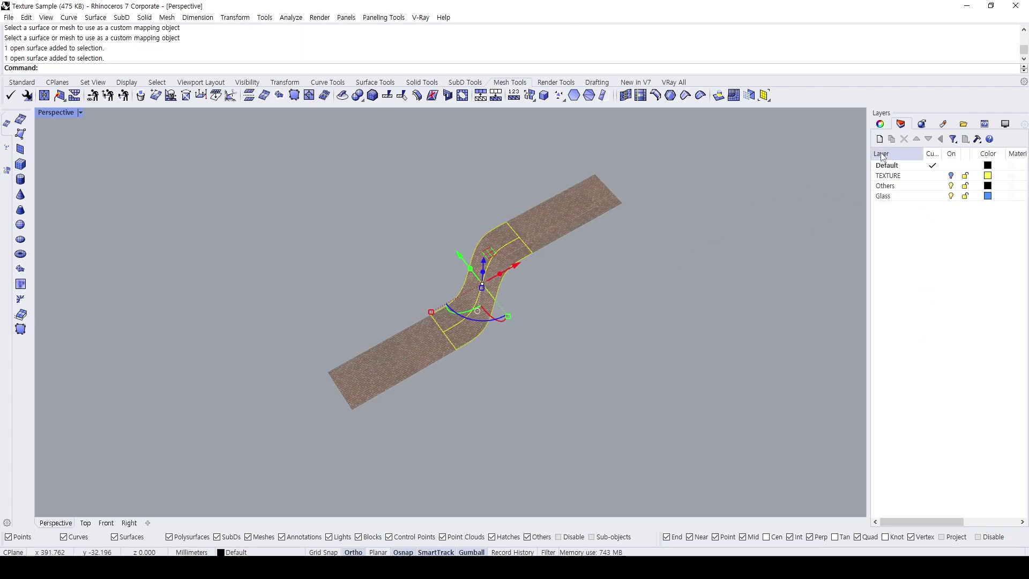
{"action": "left_click", "coordinate": [880, 124]}
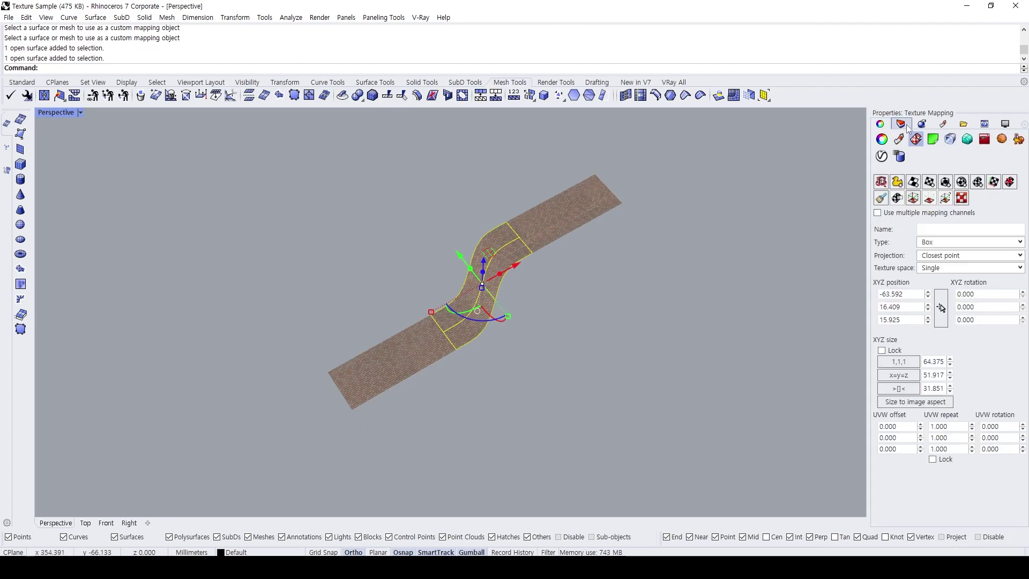
- Start the UV Editor on the curved surface and place its square UV area beside the strip
{"action": "left_click", "coordinate": [963, 199]}
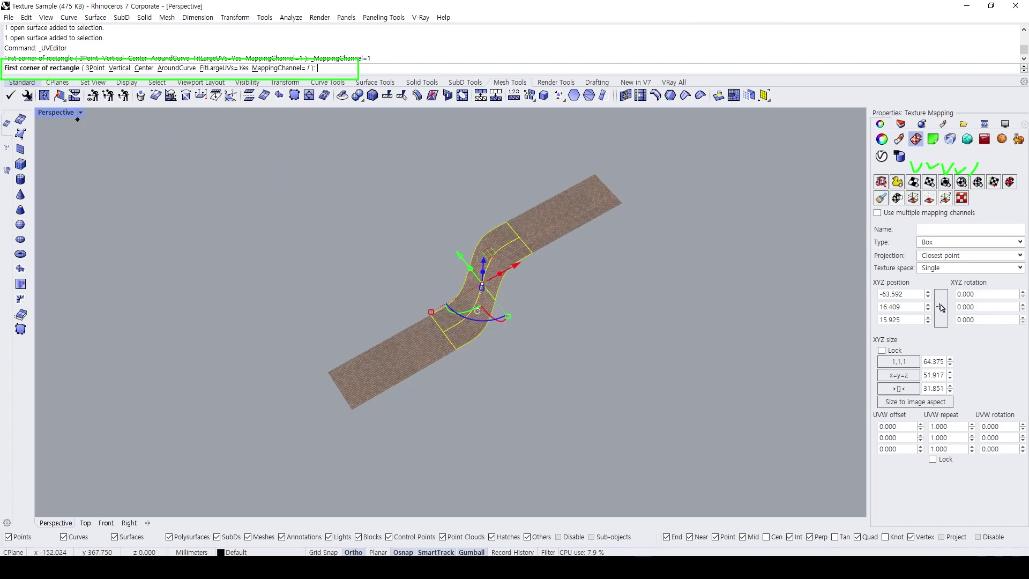
{"action": "left_click", "coordinate": [502, 409]}
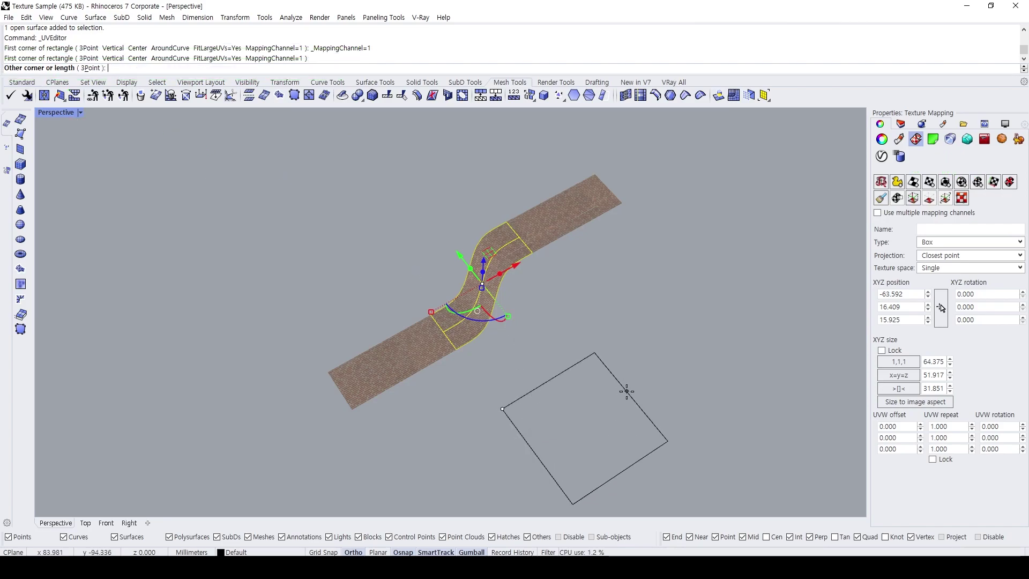
{"action": "left_click", "coordinate": [627, 391]}
{"action": "right_click_drag", "start_coordinate": [626, 362], "coordinate": [426, 262]}
{"action": "scroll", "coordinate": [432, 362], "scroll_direction": "up", "scroll_amount": 5}
{"action": "left_click", "coordinate": [492, 350]}
{"action": "left_click", "coordinate": [453, 321]}
{"action": "right_click_drag", "start_coordinate": [453, 325], "coordinate": [638, 349]}
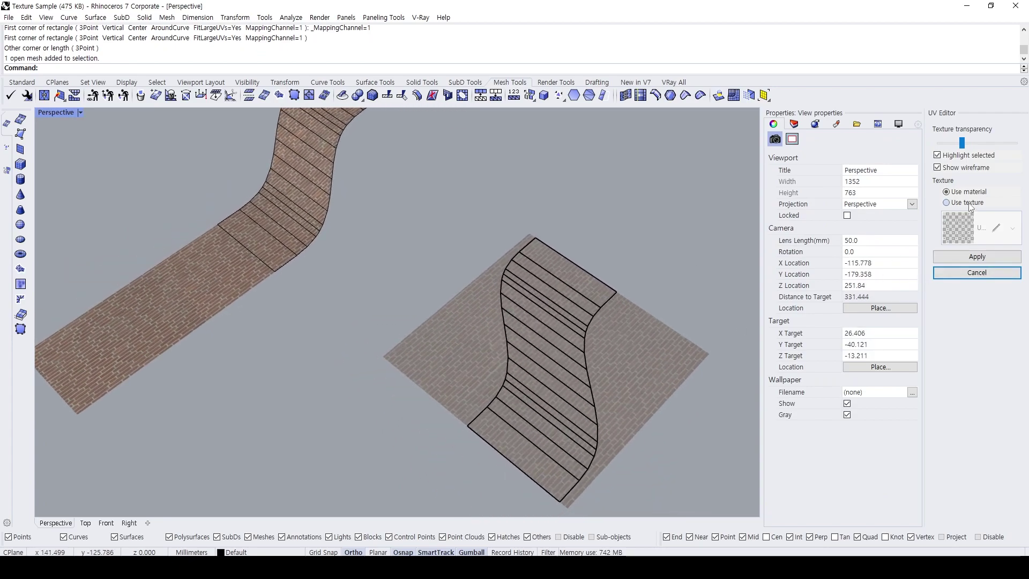
- Preview the UV Editor with the UV Grid Texture instead of the object's material
{"action": "left_click", "coordinate": [971, 225]}
{"action": "left_click", "coordinate": [1014, 229]}
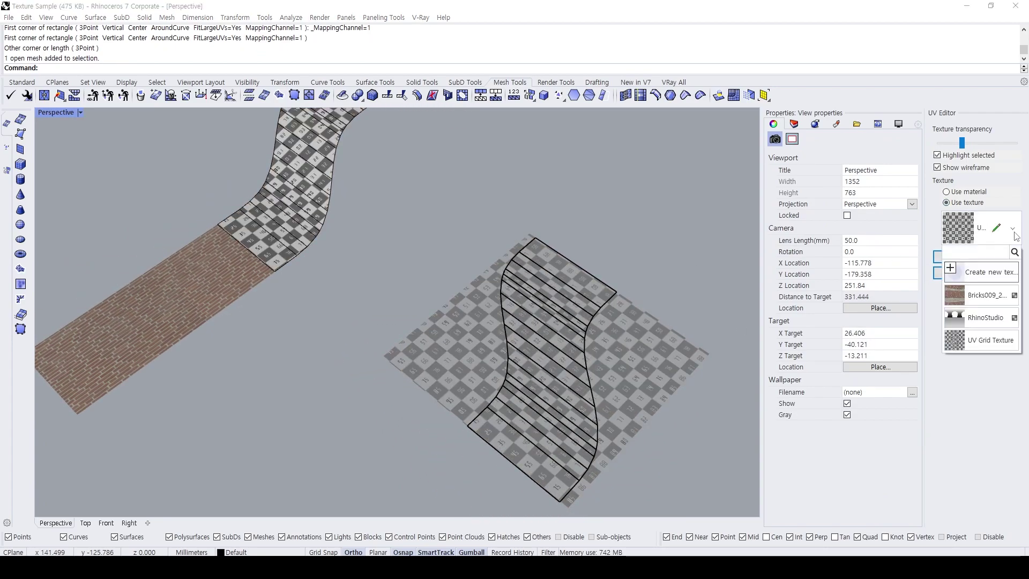
{"action": "left_click", "coordinate": [982, 344]}
{"action": "left_click", "coordinate": [539, 282]}
{"action": "left_click", "coordinate": [438, 300]}
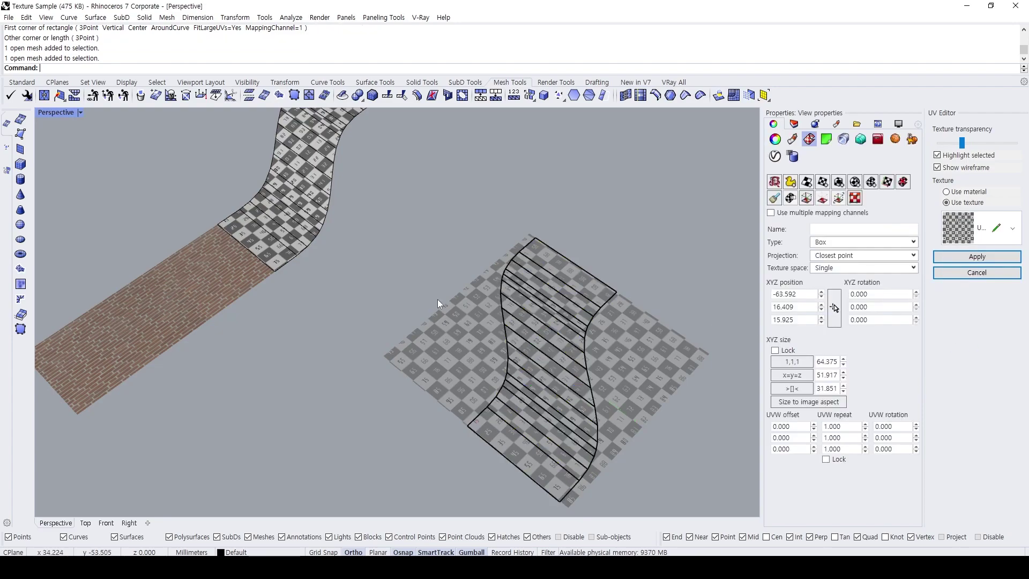
- Examine which numbered grid cells lie under the ends of the UV mesh
{"action": "left_click", "coordinate": [560, 361]}
{"action": "right_click_drag", "start_coordinate": [561, 360], "coordinate": [350, 212]}
{"action": "scroll", "coordinate": [357, 213], "scroll_direction": "up", "scroll_amount": 4}
{"action": "scroll", "coordinate": [361, 215], "scroll_direction": "up", "scroll_amount": 6}
{"action": "scroll", "coordinate": [371, 236], "scroll_direction": "down", "scroll_amount": 12}
{"action": "right_click_drag", "start_coordinate": [535, 365], "coordinate": [452, 233], "text": "shift"}
{"action": "scroll", "coordinate": [452, 233], "scroll_direction": "up", "scroll_amount": 12}
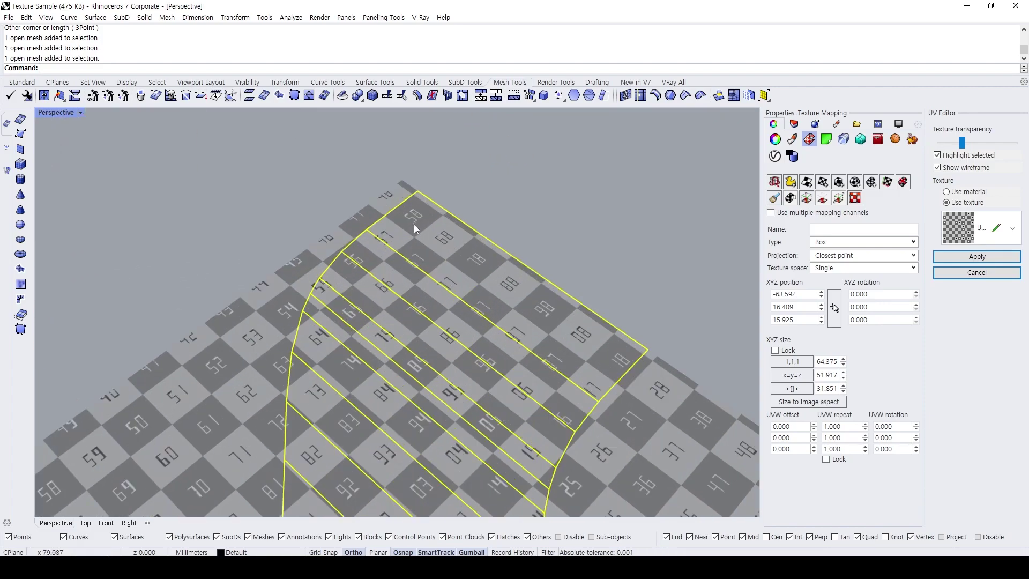
{"action": "scroll", "coordinate": [413, 223], "scroll_direction": "down", "scroll_amount": 6}
- Try moving and scaling the UV mesh over the grid, undoing each change
{"action": "left_click_drag", "start_coordinate": [449, 262], "coordinate": [444, 273]}
{"action": "right_click_drag", "start_coordinate": [452, 261], "coordinate": [468, 353], "text": "shift"}
{"action": "scroll", "coordinate": [320, 216], "scroll_direction": "up", "scroll_amount": 8}
{"action": "scroll", "coordinate": [292, 201], "scroll_direction": "down", "scroll_amount": 5}
{"action": "scroll", "coordinate": [463, 303], "scroll_direction": "down", "scroll_amount": 5}
{"action": "key", "text": "ctrl+z"}
{"action": "left_click_drag", "start_coordinate": [549, 477], "coordinate": [534, 464]}
{"action": "right_click_drag", "start_coordinate": [378, 366], "coordinate": [440, 354], "text": "shift"}
{"action": "key", "text": "ctrl+z"}
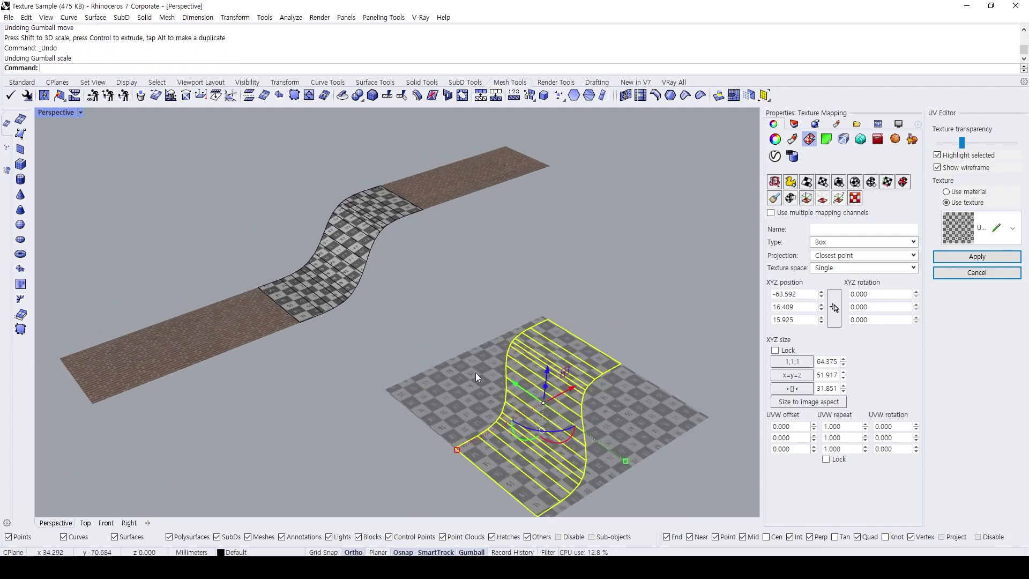
- Compare the shape of the UV mesh with the grid pattern shown on the curved surface
{"action": "key", "text": "Escape"}
{"action": "right_click_drag", "start_coordinate": [464, 360], "coordinate": [453, 380]}
{"action": "scroll", "coordinate": [453, 380], "scroll_direction": "down", "scroll_amount": 2}
{"action": "right_click_drag", "start_coordinate": [632, 451], "coordinate": [625, 349]}
{"action": "left_click", "coordinate": [532, 345]}
{"action": "left_click", "coordinate": [638, 333]}
{"action": "left_click", "coordinate": [584, 350]}
{"action": "left_click", "coordinate": [605, 315]}
{"action": "right_click_drag", "start_coordinate": [577, 312], "coordinate": [363, 278]}
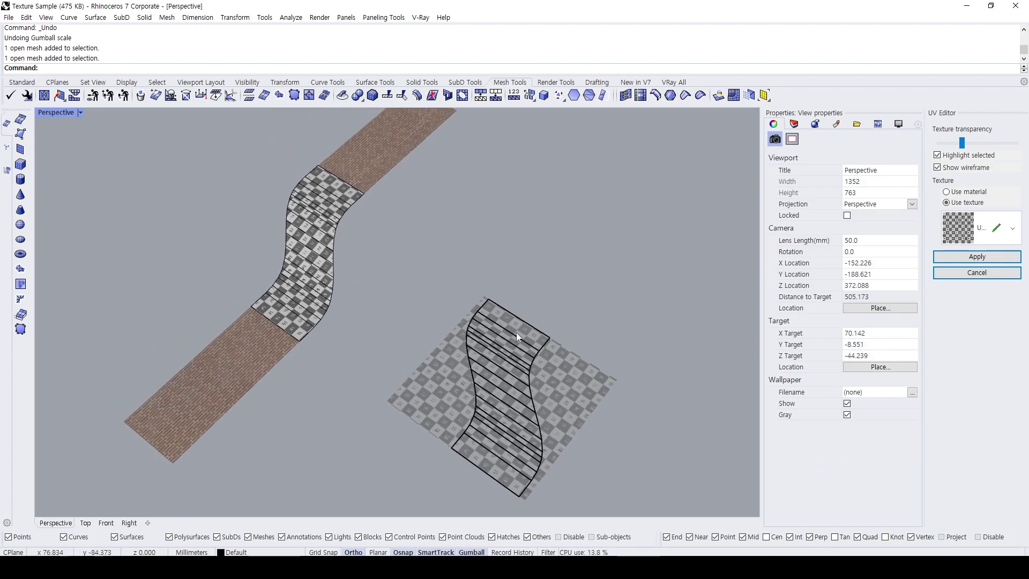
{"action": "scroll", "coordinate": [275, 312], "scroll_direction": "up", "scroll_amount": 3}
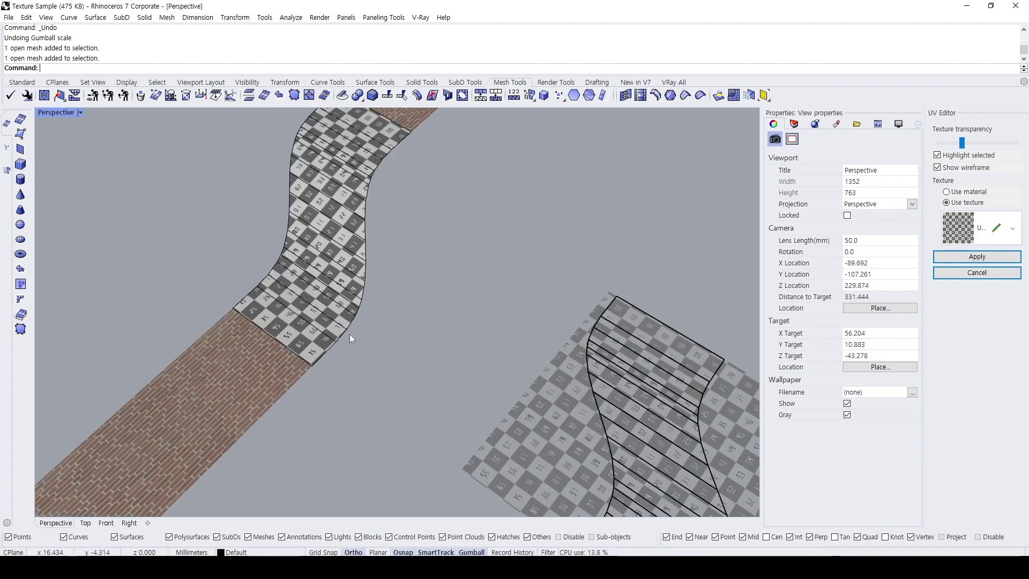
{"action": "scroll", "coordinate": [511, 293], "scroll_direction": "down", "scroll_amount": 2}
{"action": "right_click_drag", "start_coordinate": [497, 283], "coordinate": [460, 270]}
- Unwrap the curved surface's texture coordinates without selecting any seams
{"action": "left_click", "coordinate": [380, 216]}
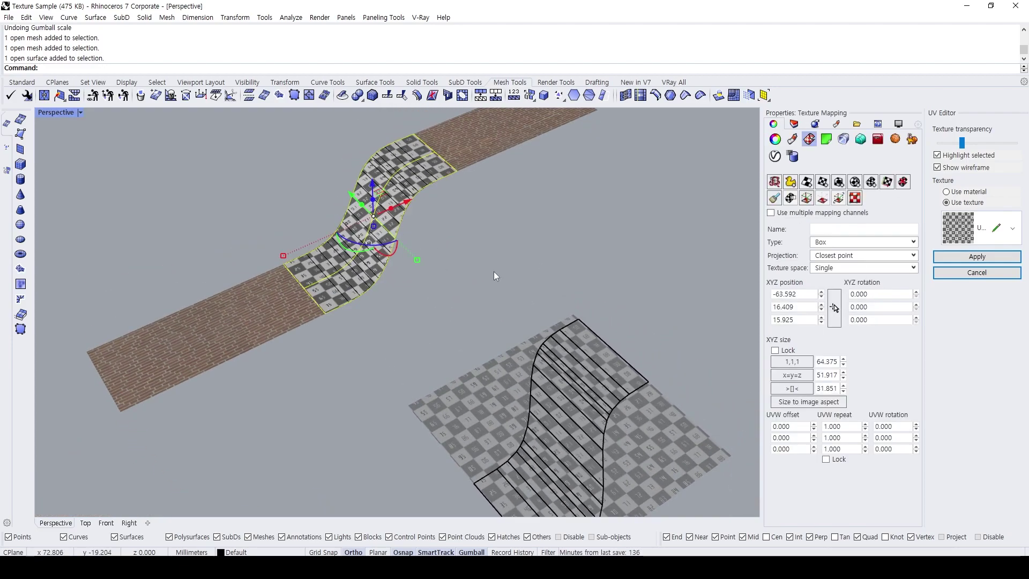
{"action": "key", "text": "Escape"}
{"action": "key", "text": "Escape"}
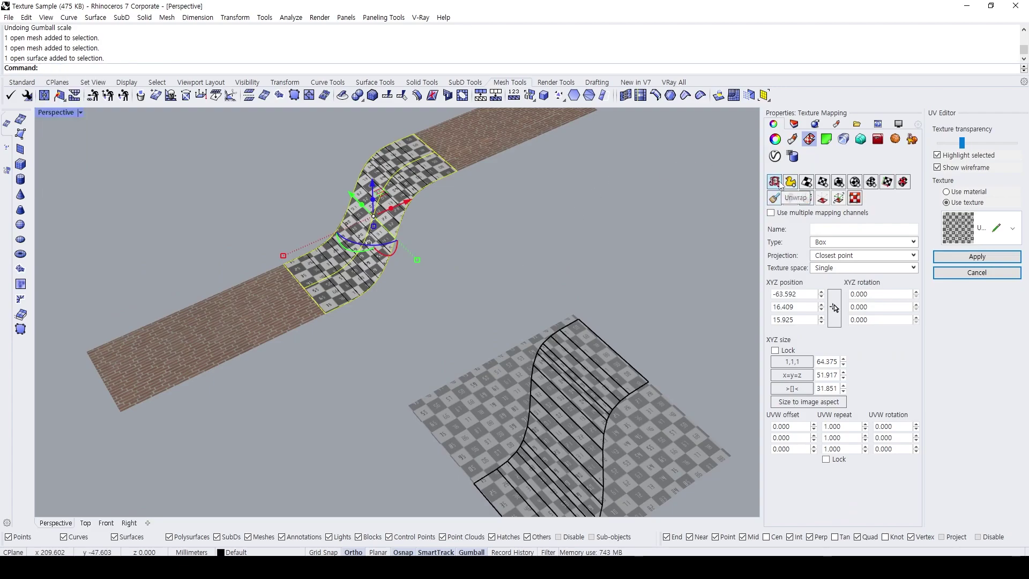
{"action": "left_click", "coordinate": [781, 182]}
{"action": "right_click_drag", "start_coordinate": [338, 224], "coordinate": [292, 247]}
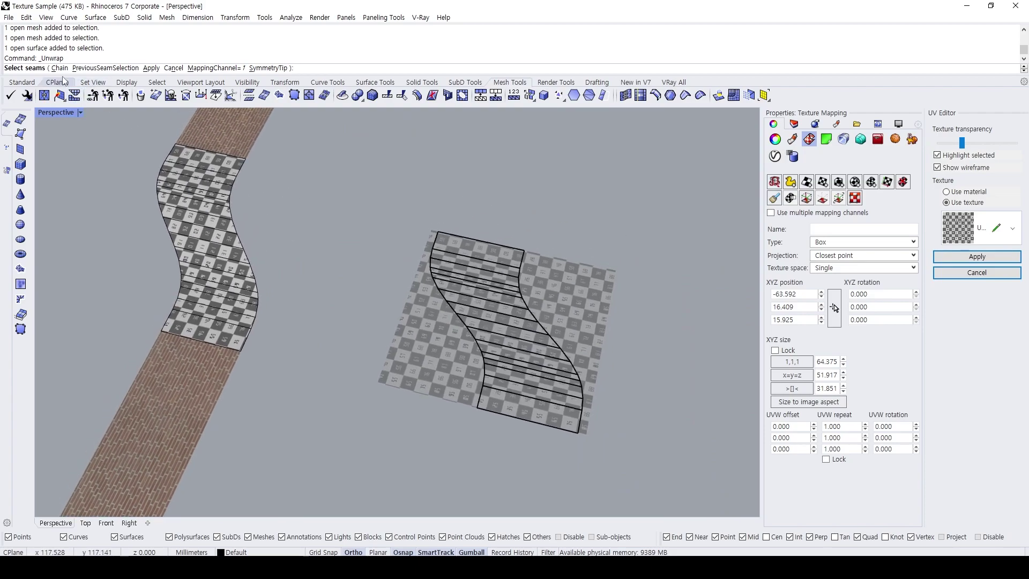
{"action": "right_click", "coordinate": [297, 203]}
- Move the unwrapped UV mesh onto the numbered grid square
{"action": "scroll", "coordinate": [503, 273], "scroll_direction": "down", "scroll_amount": 5}
{"action": "right_click_drag", "start_coordinate": [551, 425], "coordinate": [526, 346], "text": "shift"}
{"action": "left_click", "coordinate": [525, 346]}
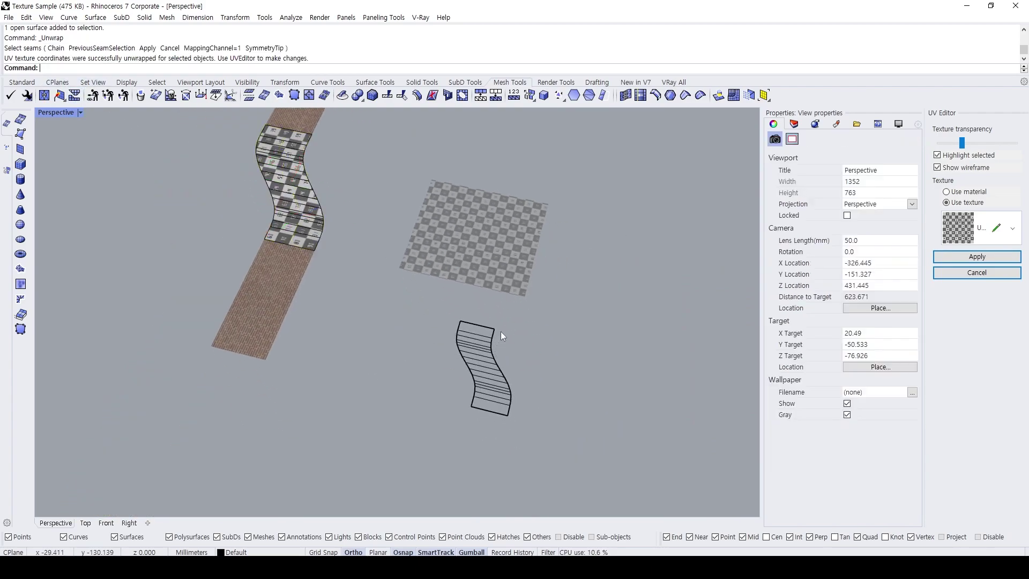
{"action": "left_click_drag", "start_coordinate": [499, 333], "coordinate": [451, 362]}
{"action": "left_click_drag", "start_coordinate": [492, 335], "coordinate": [513, 210]}
{"action": "left_click_drag", "start_coordinate": [469, 230], "coordinate": [455, 227]}
{"action": "left_click", "coordinate": [550, 261]}
- Compare the unwrapped UV mesh on the grid with the pattern on the curved surface
{"action": "right_click_drag", "start_coordinate": [550, 262], "coordinate": [472, 300]}
{"action": "scroll", "coordinate": [510, 275], "scroll_direction": "up", "scroll_amount": 5}
{"action": "left_click", "coordinate": [510, 275]}
{"action": "right_click_drag", "start_coordinate": [492, 347], "coordinate": [547, 314], "text": "shift"}
{"action": "right_click_drag", "start_coordinate": [504, 316], "coordinate": [478, 360]}
{"action": "left_click", "coordinate": [522, 320]}
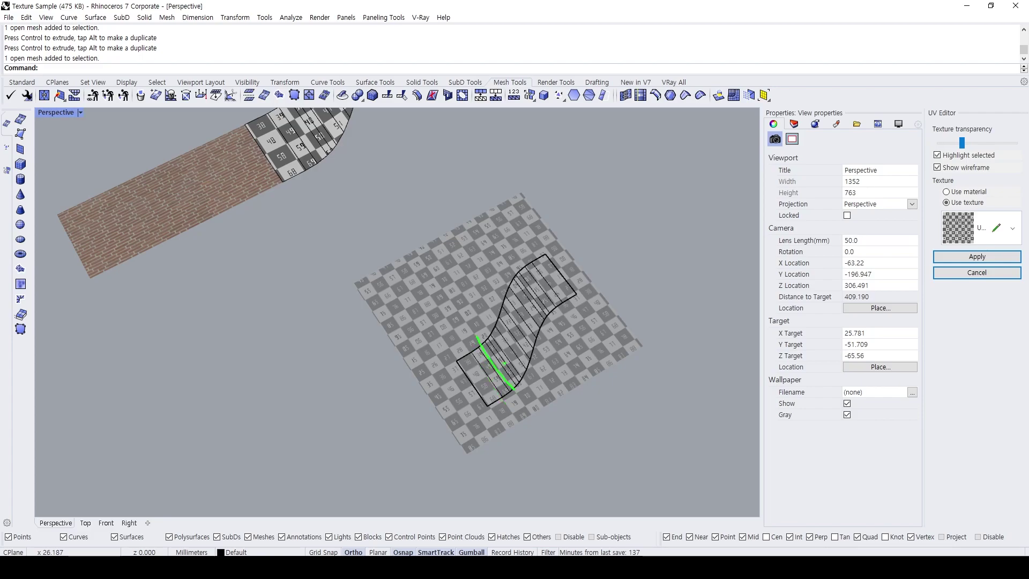
{"action": "scroll", "coordinate": [522, 223], "scroll_direction": "down", "scroll_amount": 5}
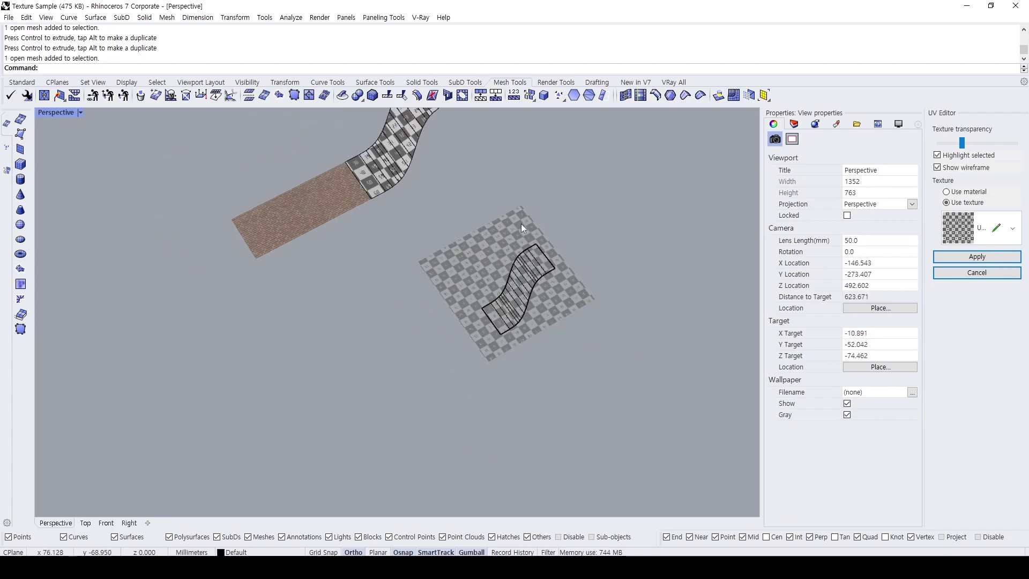
{"action": "right_click_drag", "start_coordinate": [522, 223], "coordinate": [517, 304], "text": "shift"}
{"action": "scroll", "coordinate": [417, 216], "scroll_direction": "up", "scroll_amount": 5}
{"action": "mouse_move", "coordinate": [444, 230]}
{"action": "right_mouse_down", "text": "shift"}
{"action": "mouse_move", "coordinate": [455, 241]}
{"action": "mouse_move", "coordinate": [456, 214]}
{"action": "right_mouse_up", "text": "shift"}
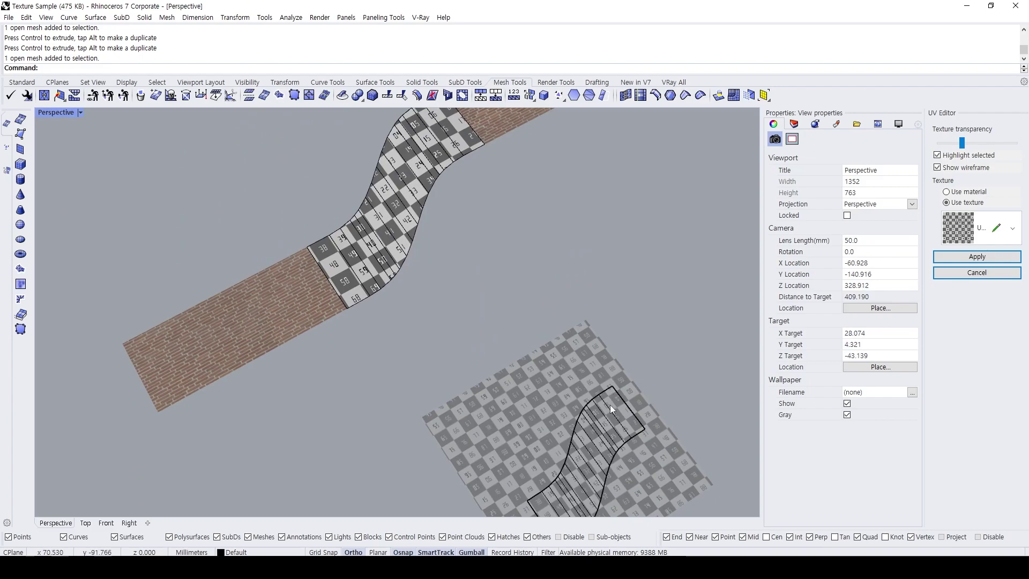
{"action": "scroll", "coordinate": [418, 209], "scroll_direction": "down", "scroll_amount": 3}
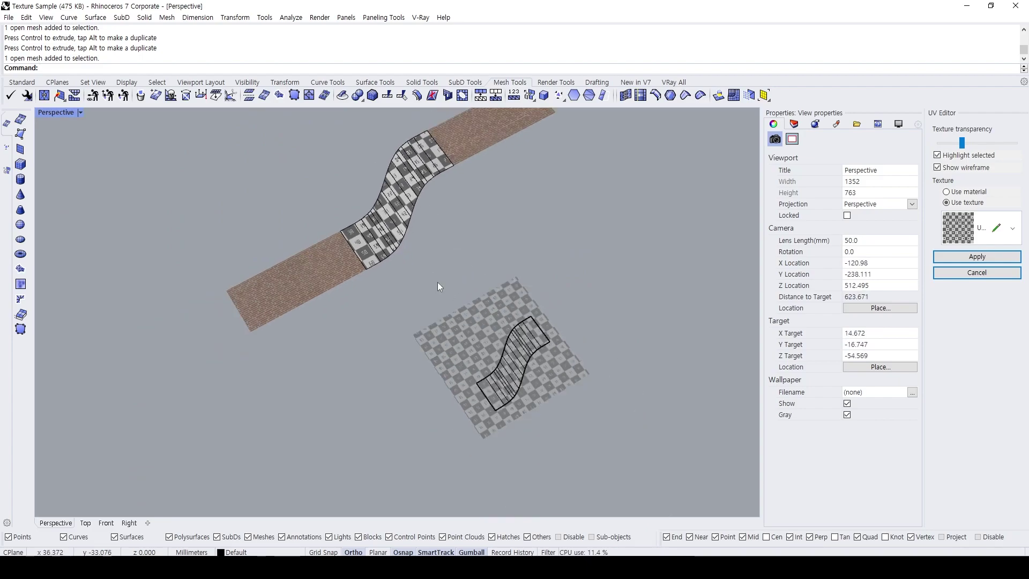
{"action": "left_click", "coordinate": [508, 386]}
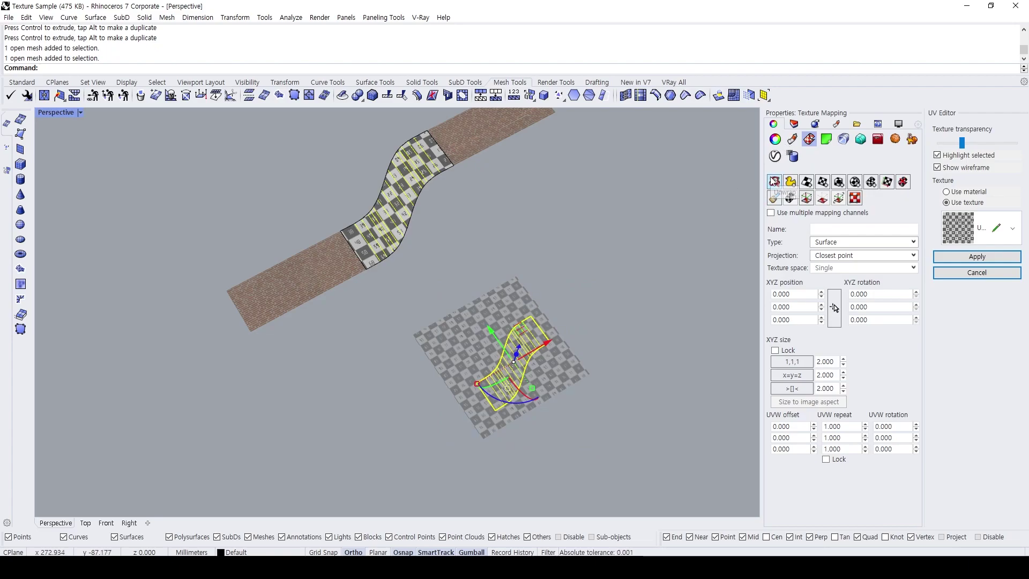
{"action": "left_click", "coordinate": [661, 207]}
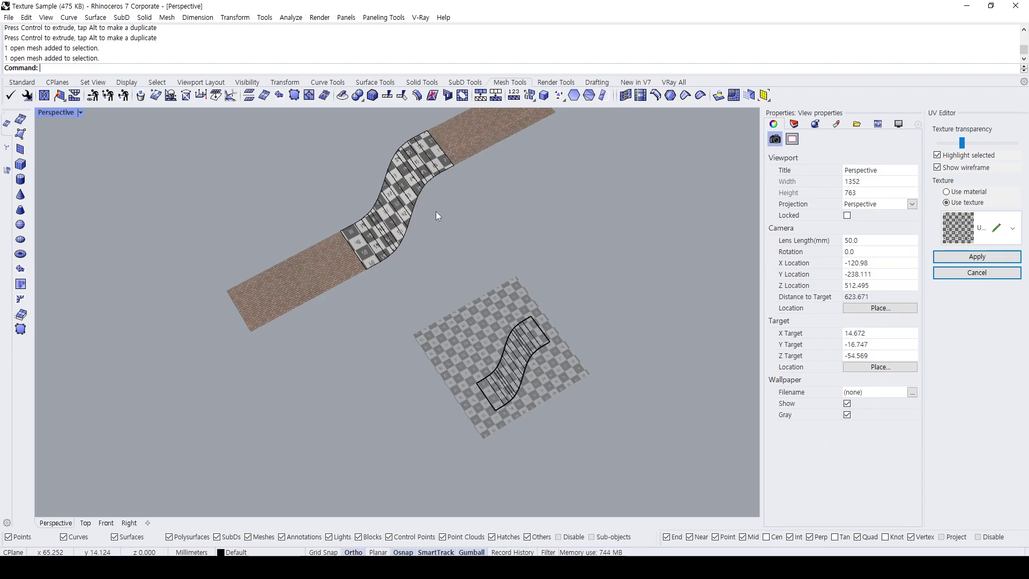
- Inspect the grid numbers at the ends of the UV mesh against those on the strip
{"action": "scroll", "coordinate": [493, 375], "scroll_direction": "up", "scroll_amount": 5}
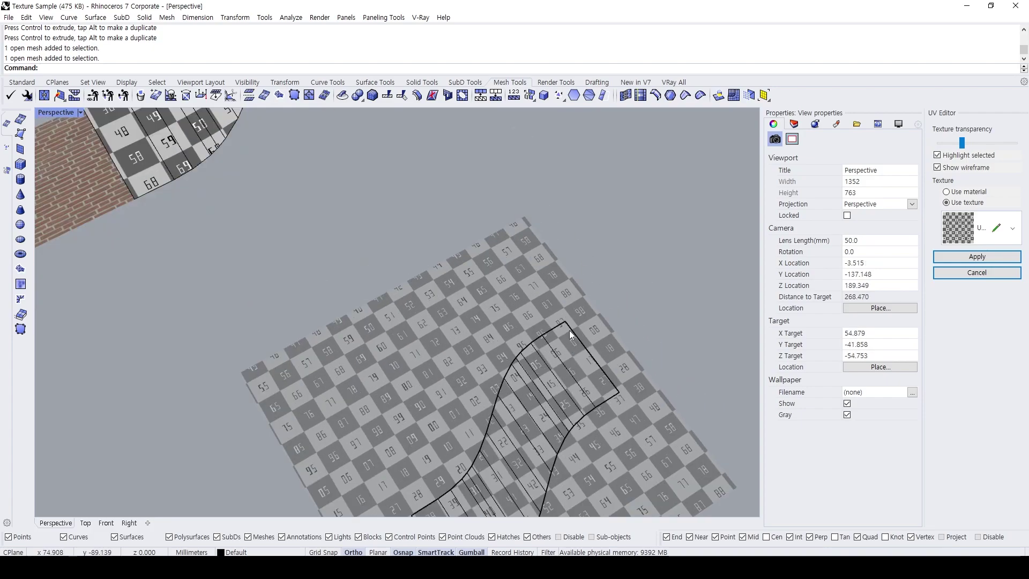
{"action": "scroll", "coordinate": [569, 330], "scroll_direction": "down", "scroll_amount": 5}
{"action": "scroll", "coordinate": [563, 351], "scroll_direction": "up", "scroll_amount": 4}
{"action": "scroll", "coordinate": [569, 348], "scroll_direction": "up", "scroll_amount": 3}
{"action": "left_click", "coordinate": [556, 353]}
{"action": "scroll", "coordinate": [456, 253], "scroll_direction": "up", "scroll_amount": 3}
{"action": "left_click", "coordinate": [455, 253]}
{"action": "scroll", "coordinate": [456, 253], "scroll_direction": "down", "scroll_amount": 5}
{"action": "right_click_drag", "start_coordinate": [456, 254], "coordinate": [465, 315], "text": "shift"}
{"action": "scroll", "coordinate": [429, 231], "scroll_direction": "up", "scroll_amount": 6}
{"action": "right_click_drag", "start_coordinate": [413, 222], "coordinate": [441, 423], "text": "shift"}
{"action": "scroll", "coordinate": [443, 214], "scroll_direction": "up", "scroll_amount": 2}
{"action": "scroll", "coordinate": [432, 208], "scroll_direction": "down", "scroll_amount": 8}
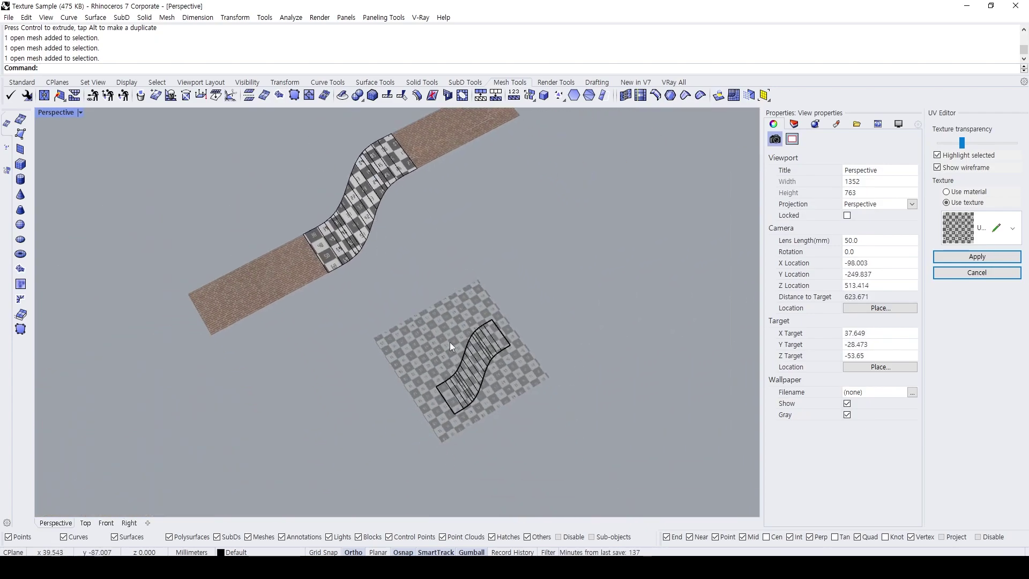
- Examine how the grid rows run across the curved surface relative to its long edges and the UV mesh
{"action": "left_click_drag", "start_coordinate": [360, 326], "coordinate": [404, 400]}
{"action": "scroll", "coordinate": [426, 358], "scroll_direction": "up", "scroll_amount": 4}
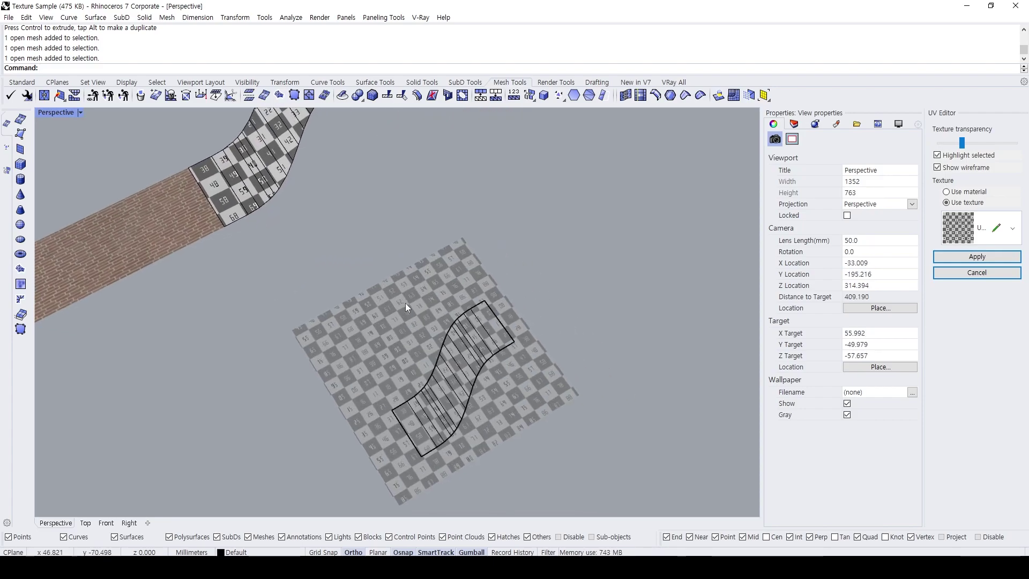
{"action": "right_click_drag", "start_coordinate": [383, 281], "coordinate": [429, 282], "text": "shift"}
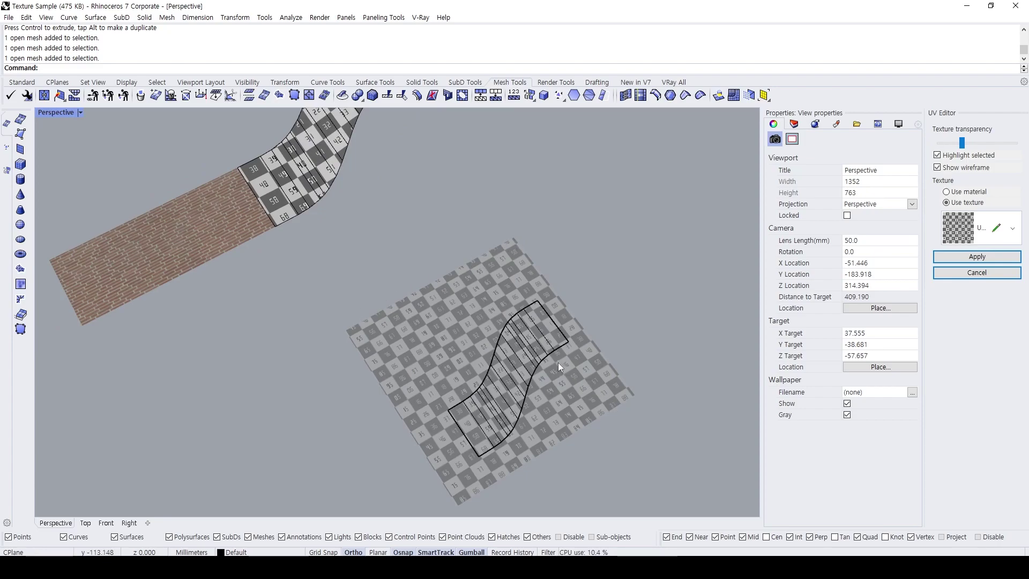
{"action": "right_click_drag", "start_coordinate": [549, 346], "coordinate": [511, 357], "text": "shift"}
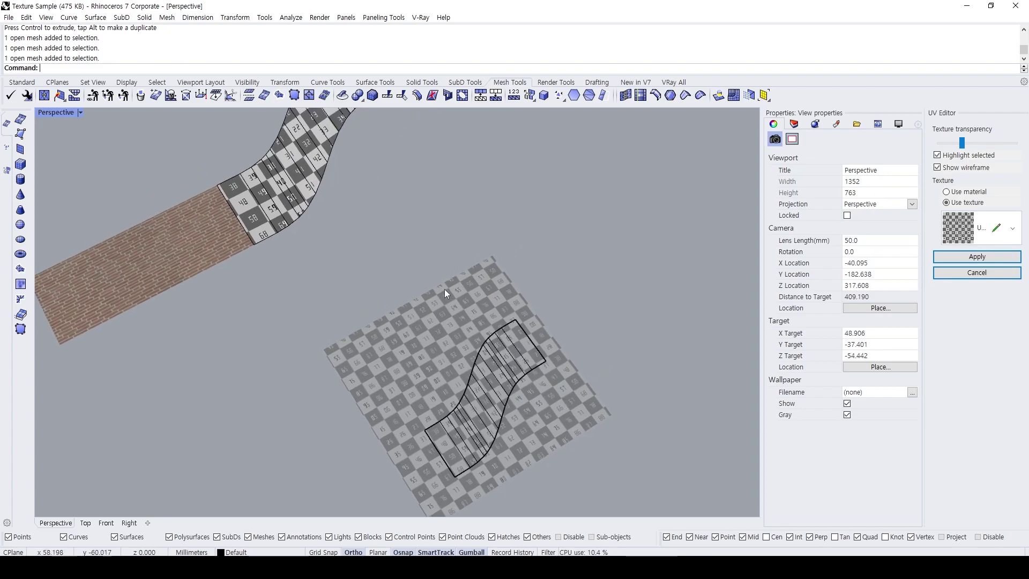
{"action": "right_click_drag", "start_coordinate": [445, 295], "coordinate": [493, 336], "text": "shift"}
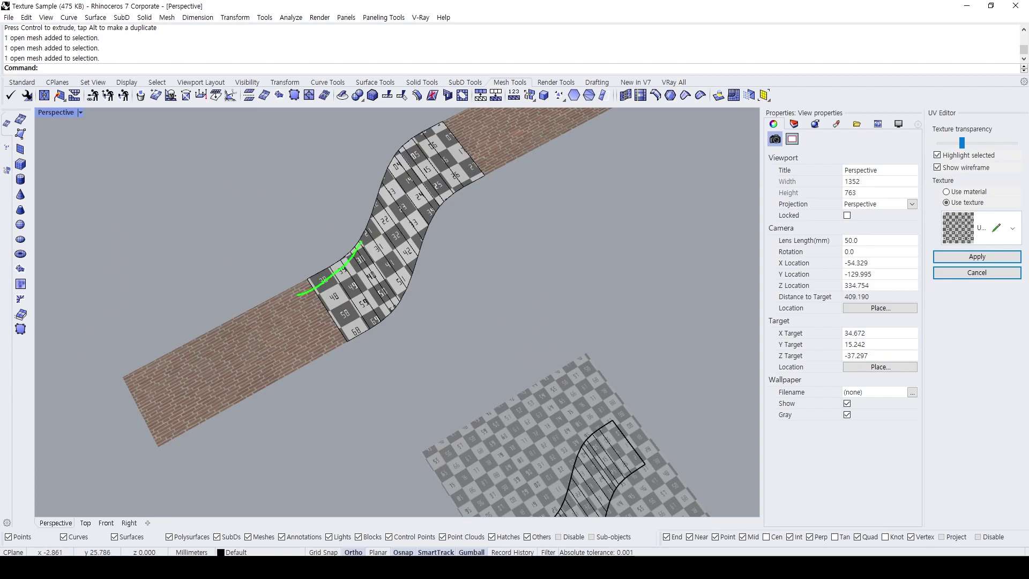
{"action": "left_click_drag", "start_coordinate": [292, 327], "coordinate": [420, 189]}
{"action": "left_click_drag", "start_coordinate": [312, 323], "coordinate": [445, 200]}
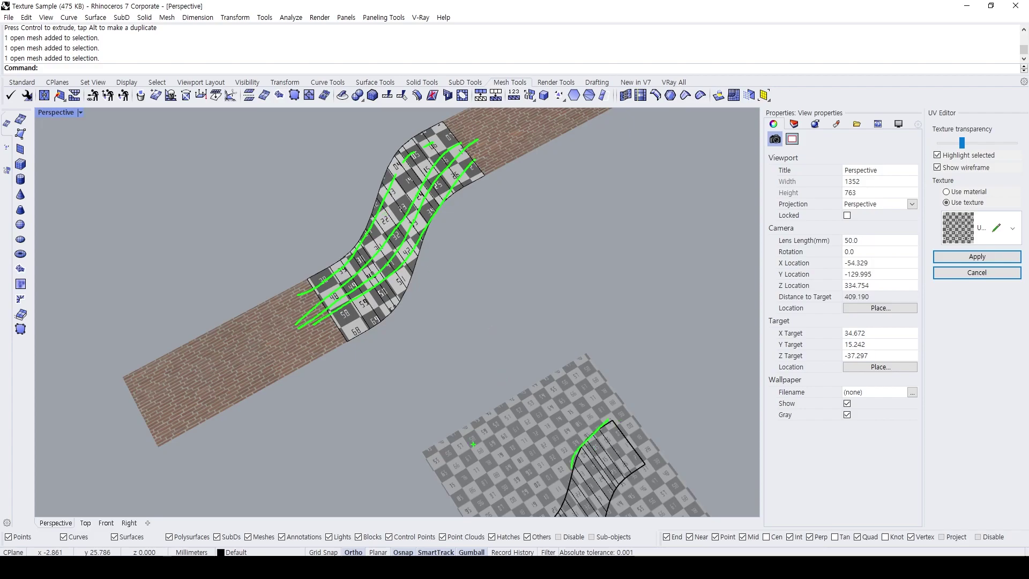
{"action": "key", "text": "Escape"}
{"action": "scroll", "coordinate": [568, 384], "scroll_direction": "down", "scroll_amount": 2}
{"action": "right_click_drag", "start_coordinate": [568, 384], "coordinate": [542, 340], "text": "shift"}
{"action": "left_click", "coordinate": [528, 364]}
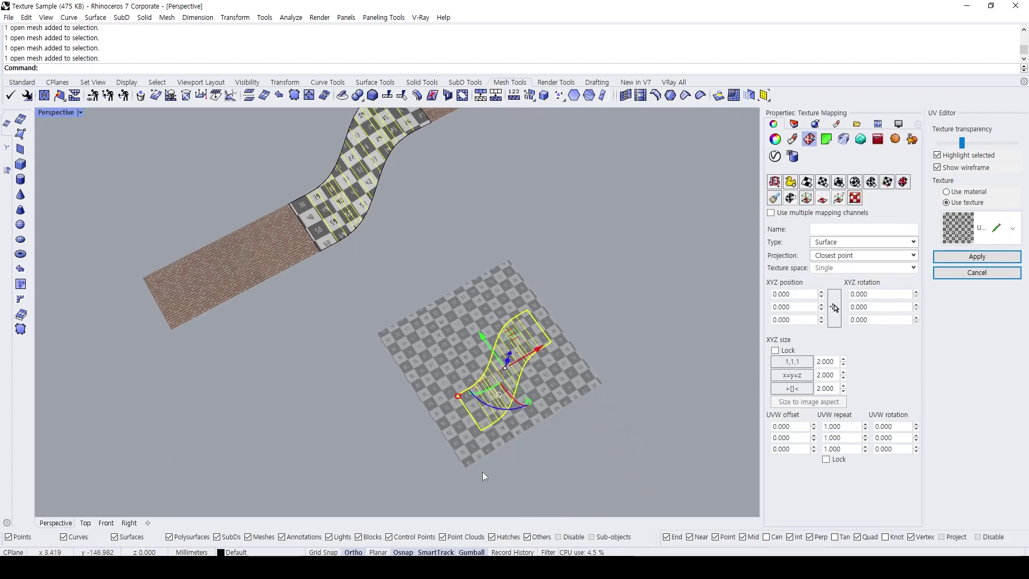
{"action": "right_click_drag", "start_coordinate": [481, 353], "coordinate": [487, 387], "text": "shift"}
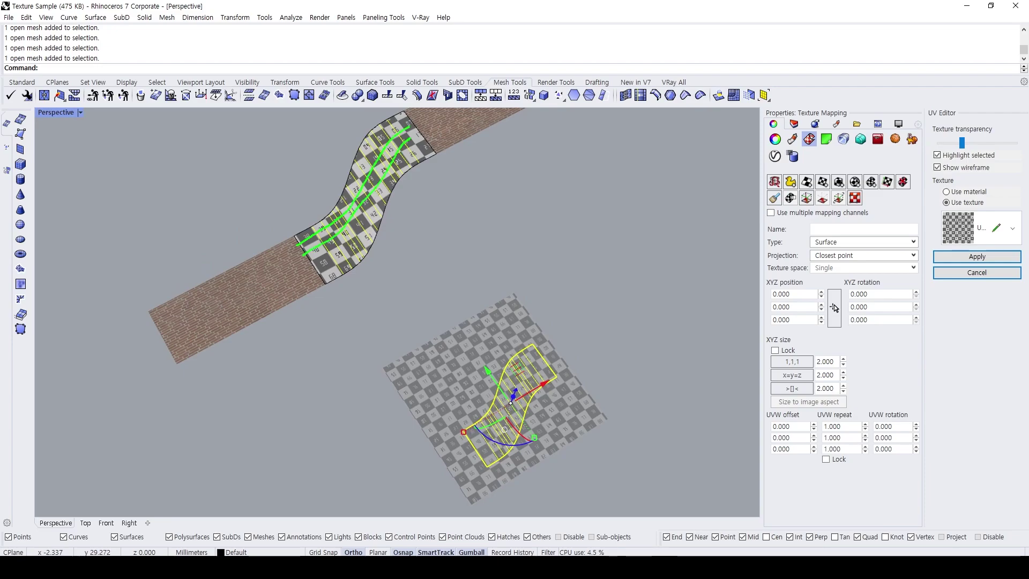
{"action": "key", "text": "Escape"}
{"action": "right_click_drag", "start_coordinate": [617, 319], "coordinate": [562, 324]}
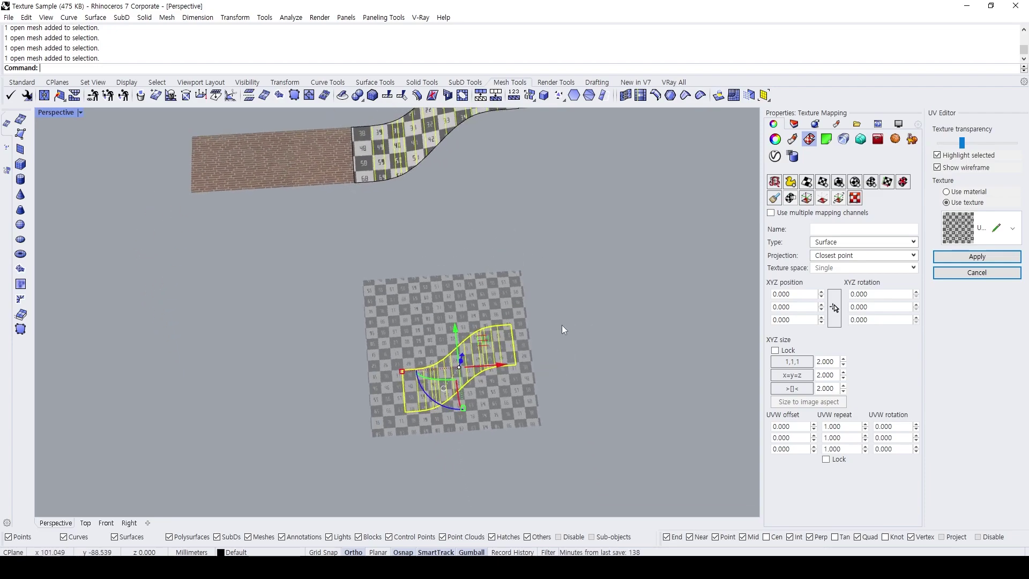
- Turn on the control points of the UV mesh
{"action": "left_click", "coordinate": [549, 390]}
{"action": "left_click", "coordinate": [497, 367]}
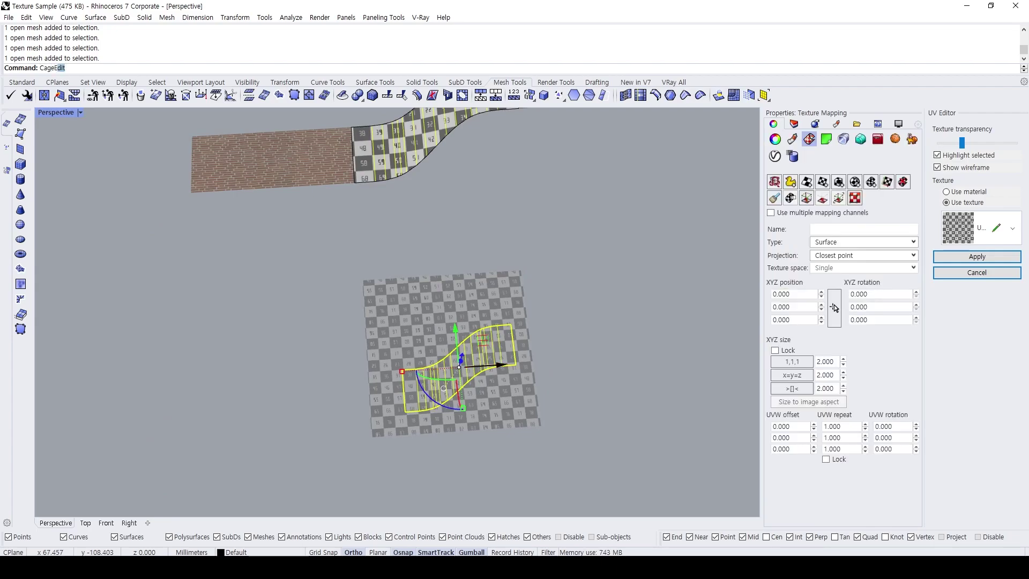
{"action": "key", "text": "F10"}
{"action": "right_click_drag", "start_coordinate": [515, 365], "coordinate": [474, 396]}
{"action": "key", "text": "Escape"}
{"action": "left_click", "coordinate": [445, 401]}
{"action": "key", "text": "Escape"}
{"action": "left_click", "coordinate": [491, 343]}
{"action": "key", "text": "F10"}
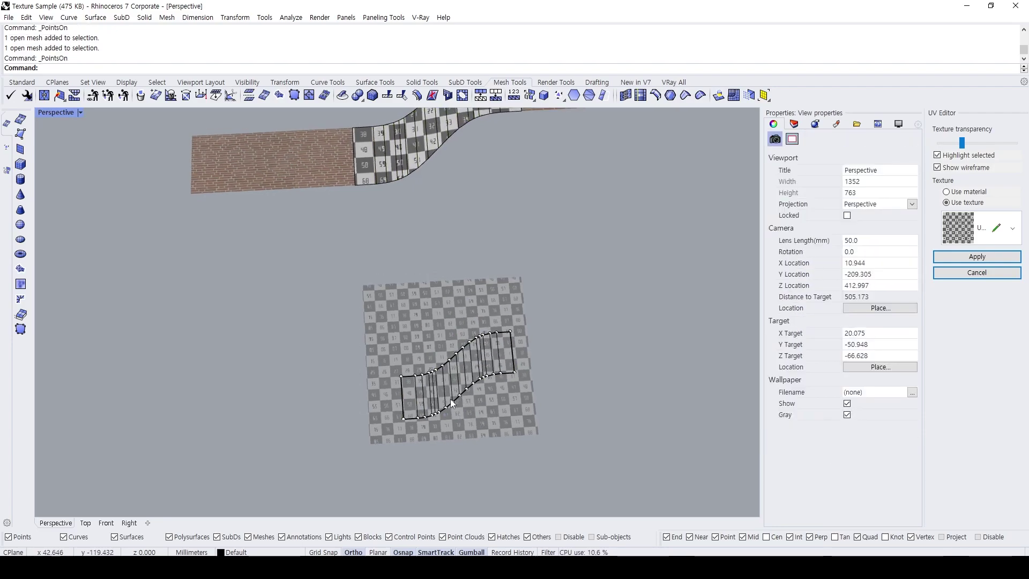
- Draw two straight guide lines along the grid direction from the two corners at one end of the UV mesh
{"action": "type", "text": "l"}
{"action": "key", "text": "Return"}
{"action": "left_click", "coordinate": [403, 418]}
{"action": "left_click", "coordinate": [586, 410]}
{"action": "key", "text": "Return"}
{"action": "type", "text": "l"}
{"action": "key", "text": "Return"}
{"action": "left_click", "coordinate": [401, 376]}
{"action": "left_click", "coordinate": [587, 367]}
{"action": "key", "text": "Return"}
- Align the lower row of UV mesh points in world Y to the lower guide line using SetPt
{"action": "left_click", "coordinate": [481, 377]}
{"action": "key", "text": "F10"}
{"action": "right_click_drag", "start_coordinate": [406, 395], "coordinate": [362, 408]}
{"action": "left_click_drag", "start_coordinate": [340, 406], "coordinate": [528, 471]}
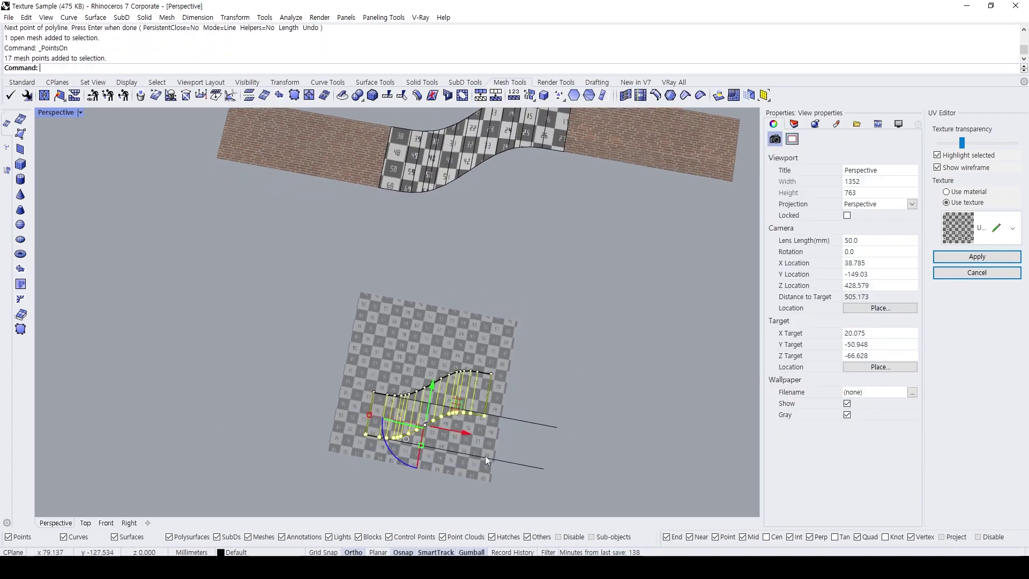
{"action": "right_click_drag", "start_coordinate": [485, 458], "coordinate": [523, 448]}
{"action": "type", "text": "set"}
{"action": "key", "text": "Return"}
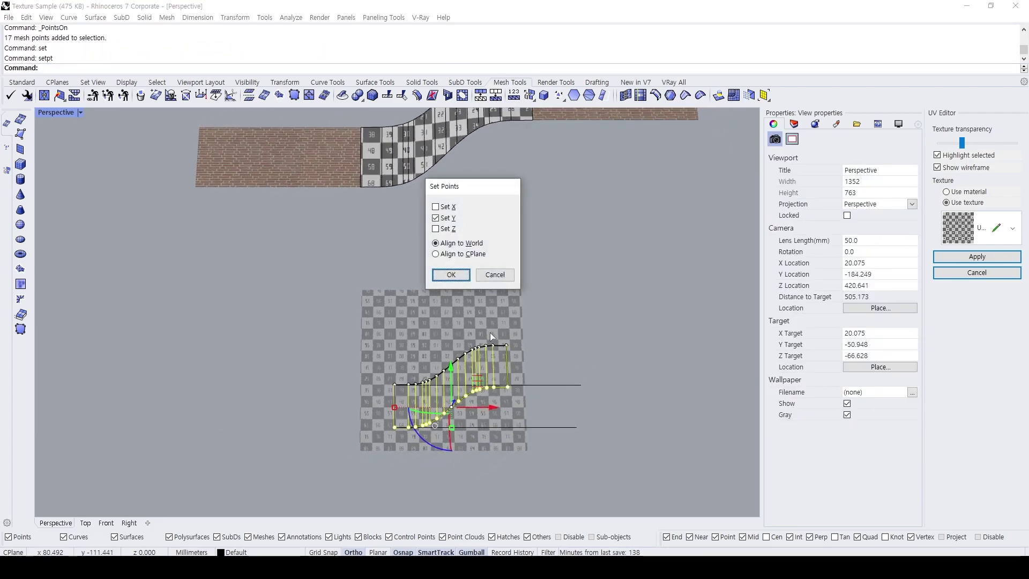
{"action": "left_click", "coordinate": [451, 274]}
{"action": "left_click", "coordinate": [407, 428]}
- Align the upper row of UV mesh points in world Y to the upper guide line using SetPt
{"action": "left_click_drag", "start_coordinate": [379, 322], "coordinate": [524, 391]}
{"action": "type", "text": "set"}
{"action": "key", "text": "Return"}
{"action": "left_click", "coordinate": [452, 274]}
{"action": "left_click", "coordinate": [409, 384]}
- Turn off the mesh control points and delete the two straight guide lines beside the UV mesh
{"action": "right_click_drag", "start_coordinate": [460, 206], "coordinate": [456, 362], "text": "shift"}
{"action": "scroll", "coordinate": [426, 294], "scroll_direction": "up", "scroll_amount": 4}
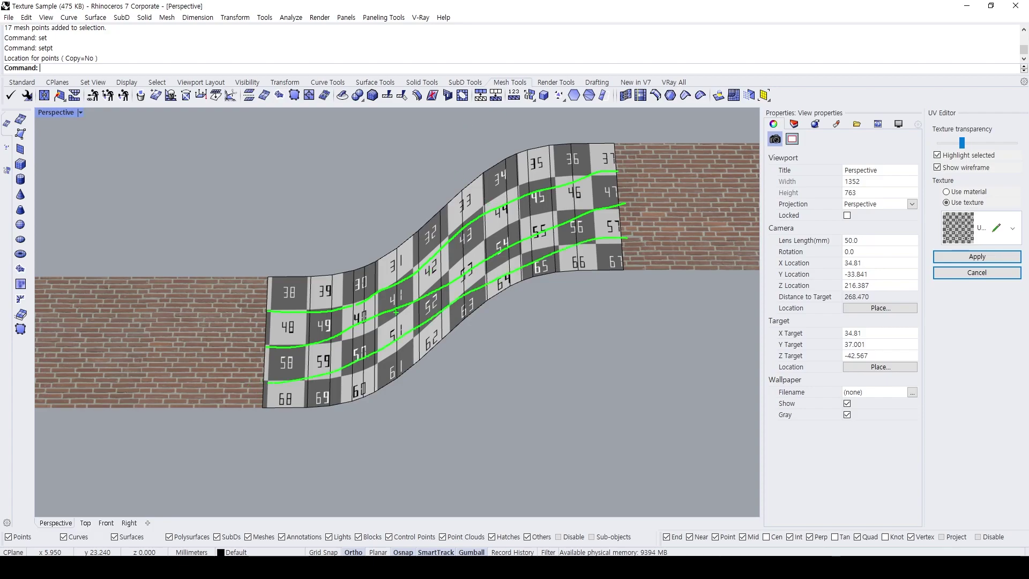
{"action": "scroll", "coordinate": [509, 353], "scroll_direction": "down", "scroll_amount": 7}
{"action": "right_click_drag", "start_coordinate": [511, 362], "coordinate": [519, 313], "text": "shift"}
{"action": "scroll", "coordinate": [499, 315], "scroll_direction": "down", "scroll_amount": 6}
{"action": "scroll", "coordinate": [519, 327], "scroll_direction": "up", "scroll_amount": 4}
{"action": "key", "text": "Escape"}
{"action": "right_click_drag", "start_coordinate": [552, 359], "coordinate": [544, 415], "text": "shift"}
{"action": "left_click_drag", "start_coordinate": [552, 446], "coordinate": [530, 364]}
{"action": "key", "text": "Escape"}
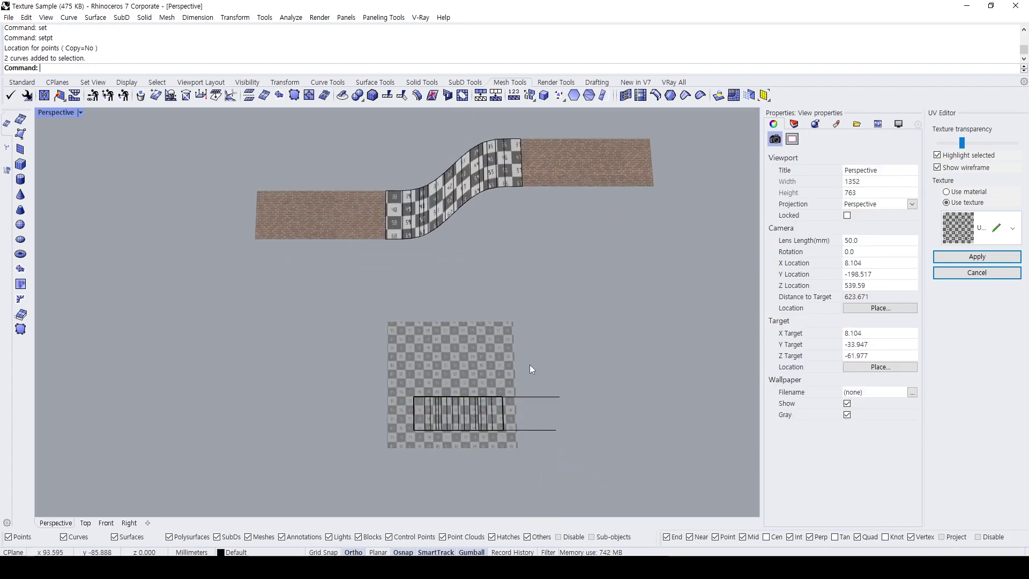
{"action": "key", "text": "Delete"}
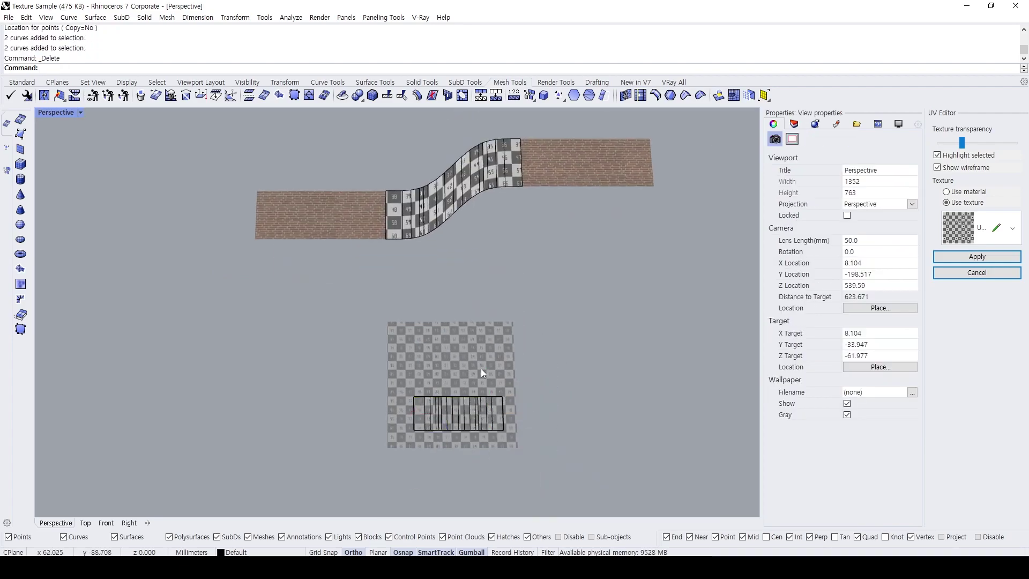
- Move the straightened UV mesh a short distance to another place on the checker texture
{"action": "left_click", "coordinate": [484, 410]}
{"action": "scroll", "coordinate": [485, 388], "scroll_direction": "up", "scroll_amount": 3}
{"action": "left_click_drag", "start_coordinate": [472, 414], "coordinate": [451, 432]}
{"action": "key", "text": "Escape"}
- Examine how the grid rows follow the curve of the middle surface from end to end
{"action": "right_click_drag", "start_coordinate": [475, 267], "coordinate": [475, 343], "text": "shift"}
{"action": "scroll", "coordinate": [539, 324], "scroll_direction": "down", "scroll_amount": 2}
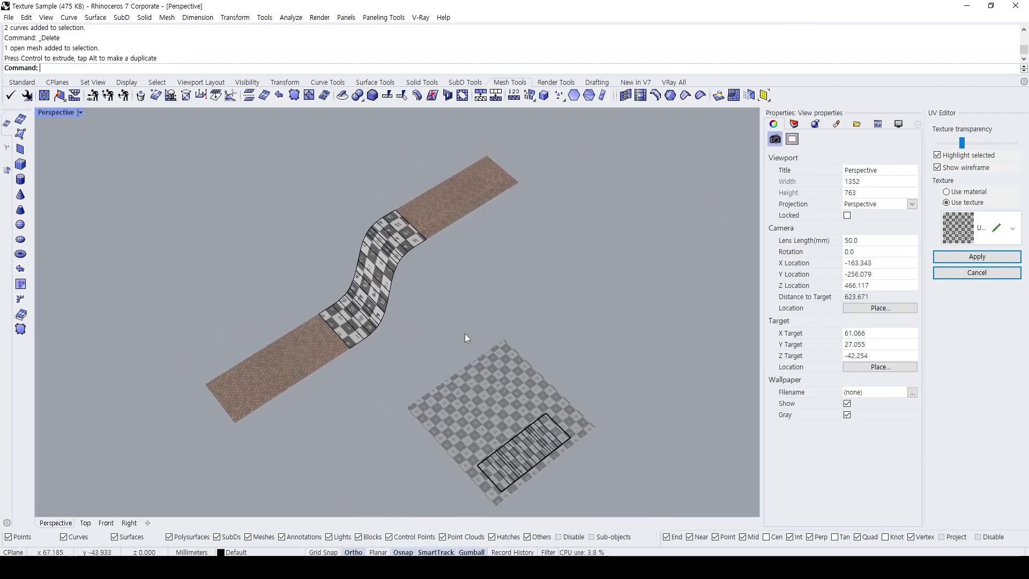
{"action": "scroll", "coordinate": [369, 290], "scroll_direction": "up", "scroll_amount": 5}
{"action": "left_click_drag", "start_coordinate": [306, 413], "coordinate": [396, 292]}
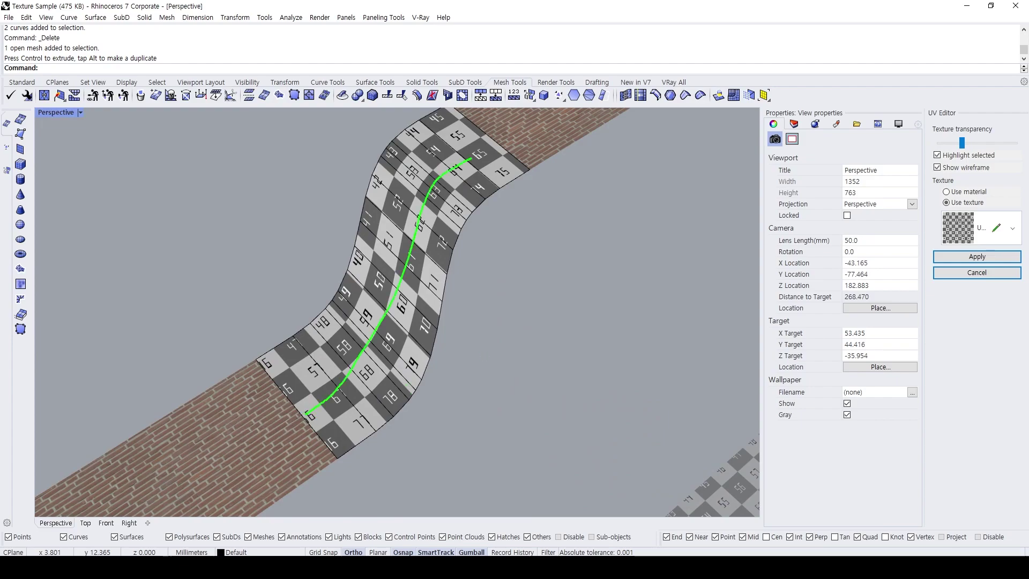
{"action": "key", "text": "Escape"}
{"action": "scroll", "coordinate": [560, 370], "scroll_direction": "down", "scroll_amount": 5}
{"action": "mouse_move", "coordinate": [560, 370]}
{"action": "right_mouse_down", "text": "shift"}
{"action": "mouse_move", "coordinate": [551, 340]}
{"action": "mouse_move", "coordinate": [402, 236]}
{"action": "right_mouse_up", "text": "shift"}
{"action": "scroll", "coordinate": [533, 355], "scroll_direction": "down", "scroll_amount": 2}
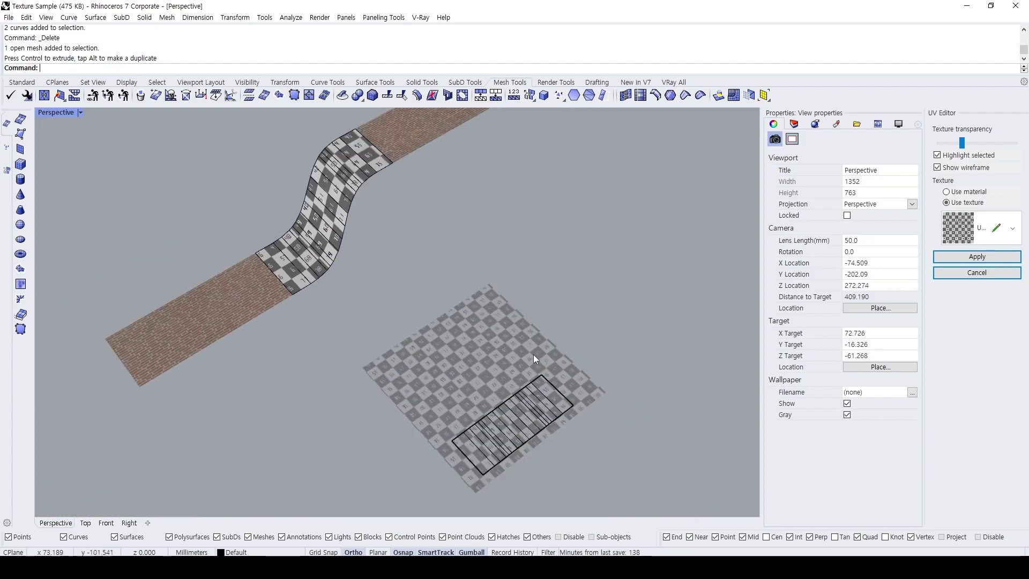
- Apply the straightened UV mesh and compare the brick courses on the curved surface with the neighbouring flat strips
{"action": "left_click", "coordinate": [507, 401]}
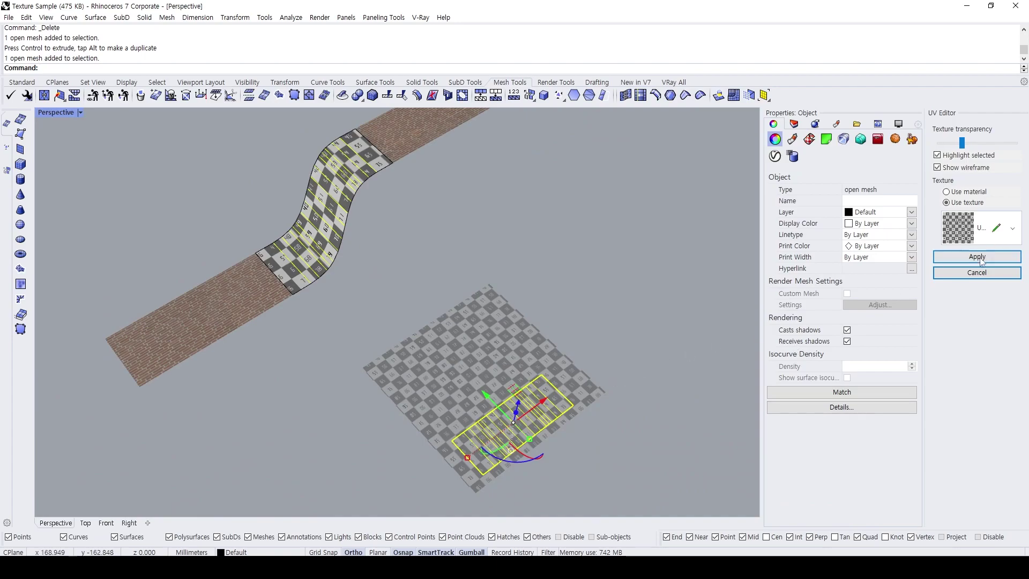
{"action": "left_click", "coordinate": [982, 257]}
{"action": "right_click_drag", "start_coordinate": [408, 203], "coordinate": [484, 277], "text": "shift"}
{"action": "left_click", "coordinate": [481, 276]}
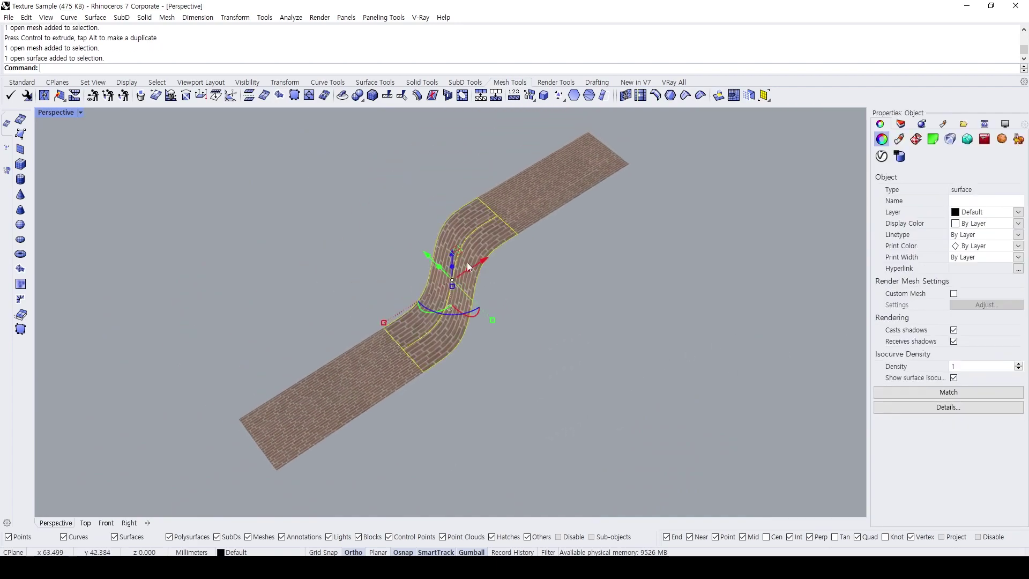
{"action": "scroll", "coordinate": [510, 321], "scroll_direction": "up", "scroll_amount": 3}
{"action": "key", "text": "Escape"}
{"action": "left_click_drag", "start_coordinate": [363, 377], "coordinate": [406, 338]}
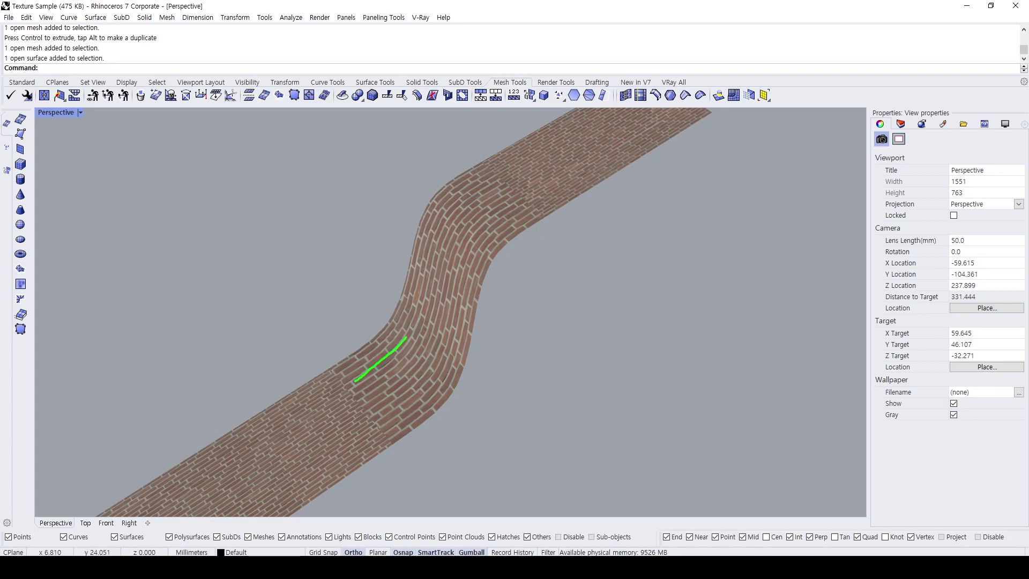
{"action": "key", "text": "Escape"}
- Reopen the UV Editor for the curved middle surface, placing its texture area in the empty space beside the strip
{"action": "left_click", "coordinate": [469, 285]}
{"action": "left_click", "coordinate": [916, 140]}
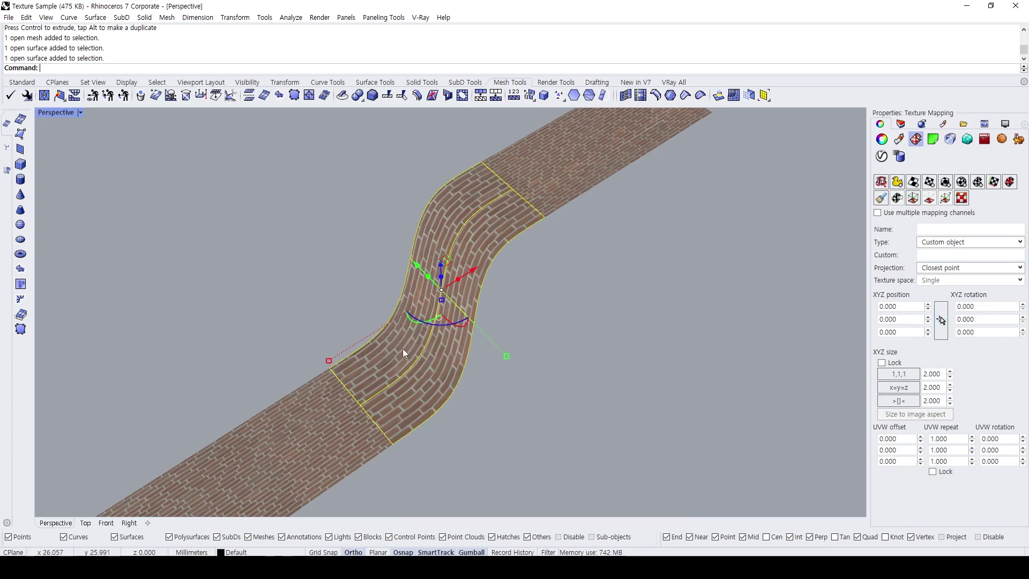
{"action": "left_click", "coordinate": [962, 199]}
{"action": "scroll", "coordinate": [666, 322], "scroll_direction": "down", "scroll_amount": 6}
{"action": "right_click_drag", "start_coordinate": [663, 349], "coordinate": [584, 296], "text": "shift"}
{"action": "left_click", "coordinate": [543, 378]}
{"action": "left_click", "coordinate": [697, 348]}
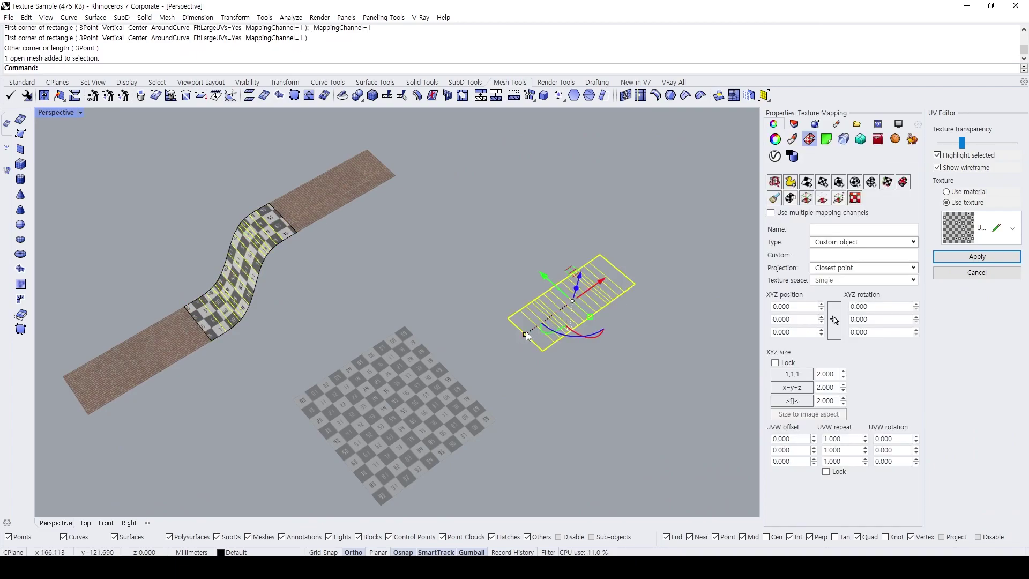
- Switch the UV Editor's texture to Use material so the surface previews its own brick pattern
{"action": "scroll", "coordinate": [544, 314], "scroll_direction": "up", "scroll_amount": 2}
{"action": "right_click_drag", "start_coordinate": [543, 315], "coordinate": [710, 327], "text": "shift"}
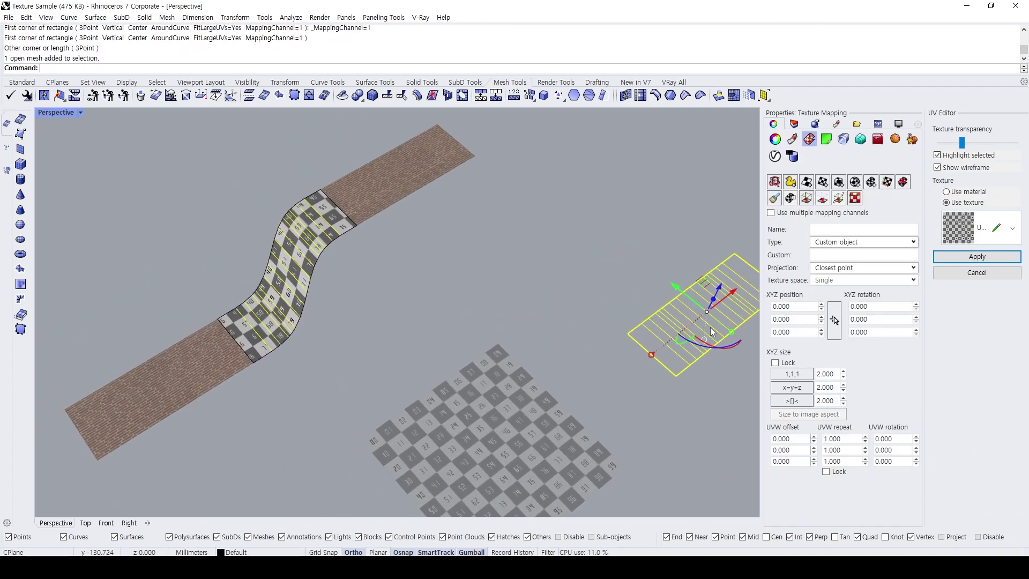
{"action": "left_click", "coordinate": [968, 192]}
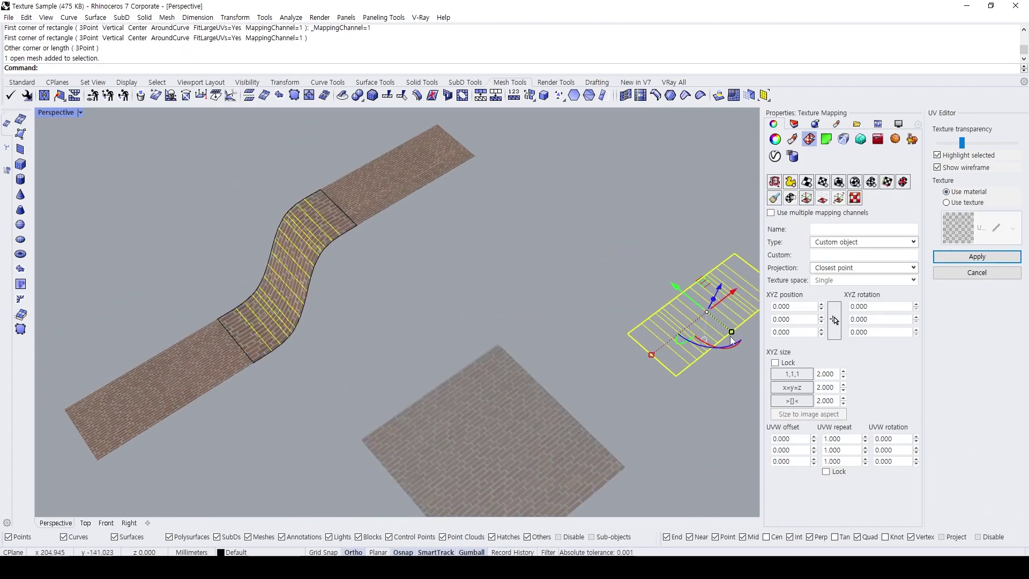
- Scale the UV mesh up uniformly to match the neighbouring brick size, and move it onto the brick texture
{"action": "left_click_drag", "start_coordinate": [729, 332], "coordinate": [718, 325]}
{"action": "key", "text": "ctrl+z"}
{"action": "left_click_drag", "start_coordinate": [650, 356], "coordinate": [602, 373]}
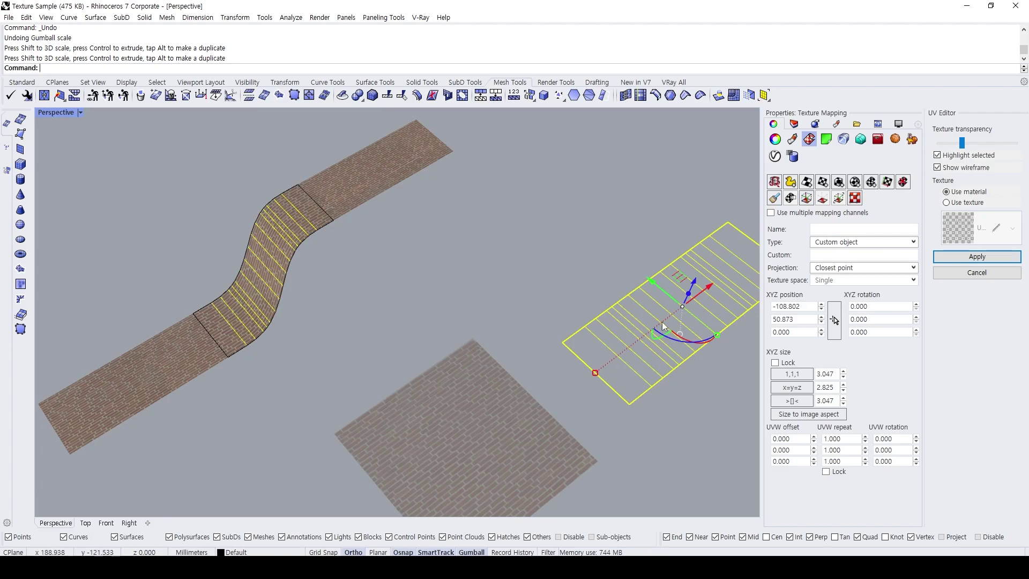
{"action": "left_click_drag", "start_coordinate": [685, 288], "coordinate": [530, 382]}
{"action": "left_click", "coordinate": [371, 266]}
{"action": "left_click", "coordinate": [556, 371]}
{"action": "left_click", "coordinate": [510, 315]}
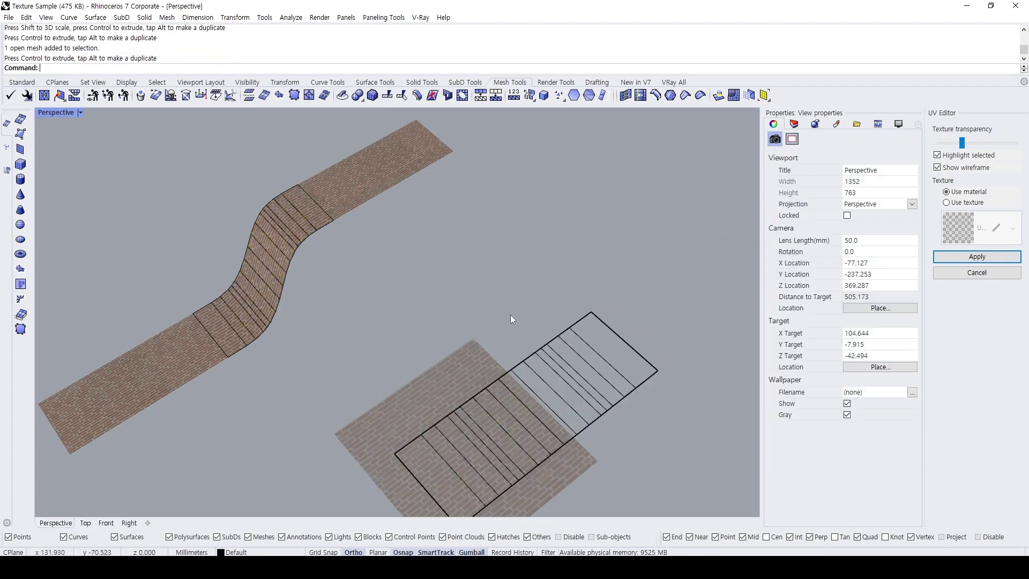
- Apply the enlarged UV mesh and check the brick pattern on the curved section up close
{"action": "left_click", "coordinate": [977, 257]}
{"action": "right_click_drag", "start_coordinate": [416, 272], "coordinate": [490, 289], "text": "shift"}
{"action": "type", "text": "z"}
{"action": "key", "text": "Return"}
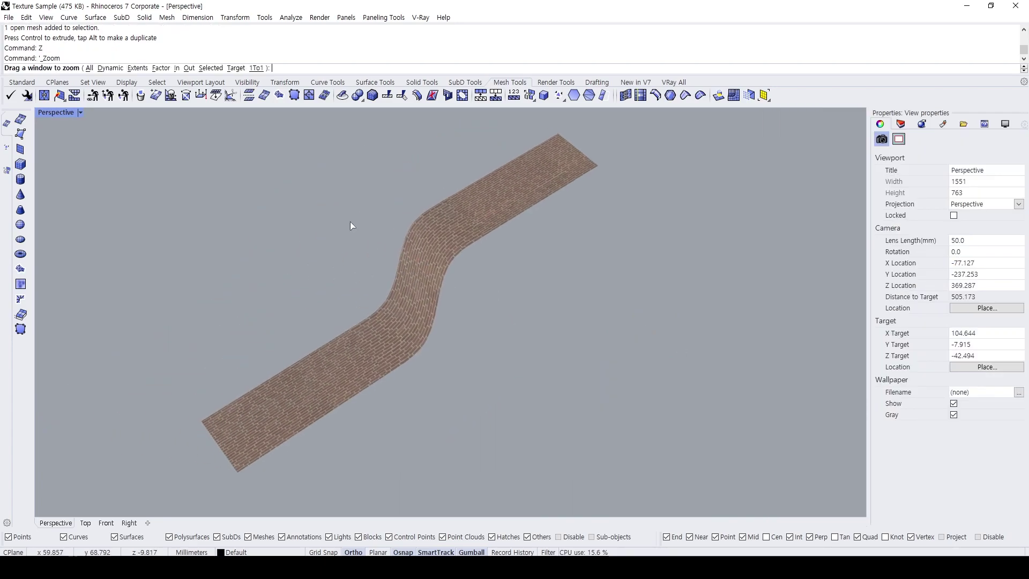
{"action": "left_click_drag", "start_coordinate": [357, 223], "coordinate": [472, 349]}
{"action": "scroll", "coordinate": [490, 231], "scroll_direction": "down", "scroll_amount": 8}
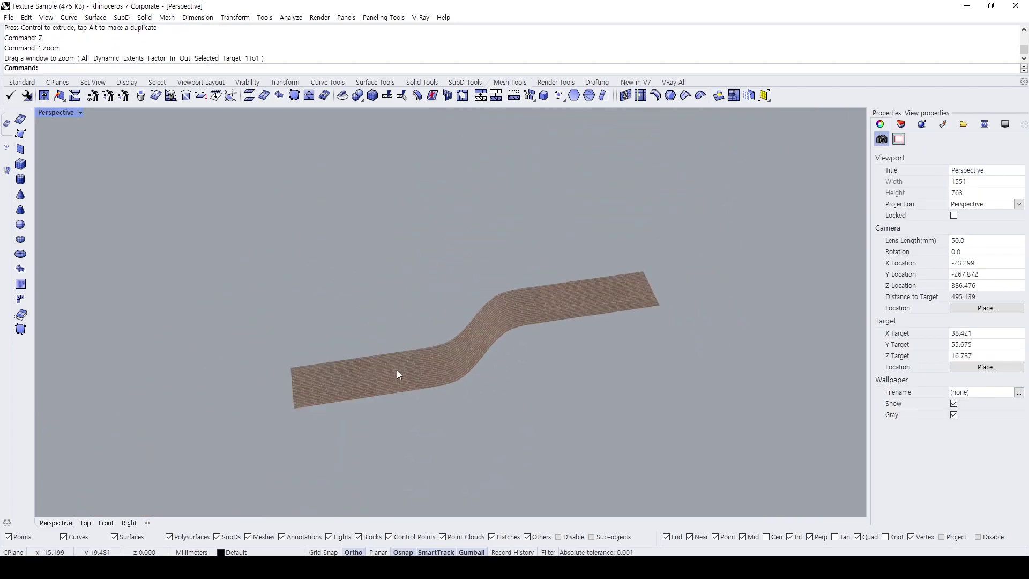
- Try to join the separate brick surfaces of the strip into one object
{"action": "left_click", "coordinate": [397, 370]}
{"action": "left_click", "coordinate": [574, 292], "text": "shift"}
{"action": "type", "text": "join"}
{"action": "key", "text": "Return"}
{"action": "left_click", "coordinate": [550, 359]}
{"action": "scroll", "coordinate": [526, 330], "scroll_direction": "up", "scroll_amount": 2}
{"action": "right_click_drag", "start_coordinate": [471, 333], "coordinate": [578, 336], "text": "shift"}
{"action": "key", "text": "ctrl+z"}
- Select the strip's surfaces one at a time to check that they are separate objects
{"action": "left_click", "coordinate": [602, 372]}
{"action": "left_click", "coordinate": [574, 346]}
{"action": "left_click", "coordinate": [384, 403], "text": "shift"}
{"action": "left_click", "coordinate": [689, 301]}
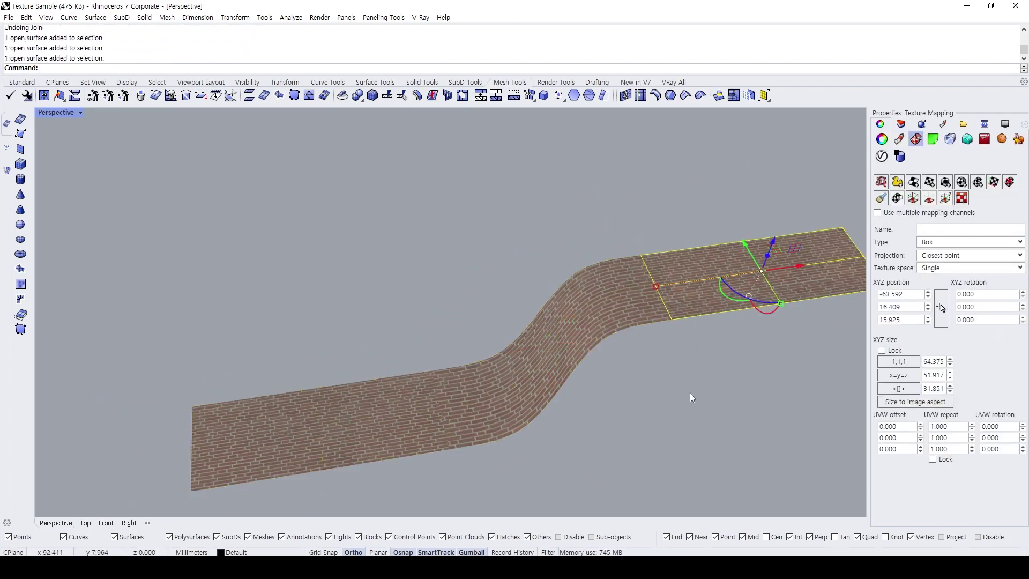
{"action": "left_click", "coordinate": [513, 392]}
{"action": "left_click", "coordinate": [406, 427]}
{"action": "left_click", "coordinate": [571, 445]}
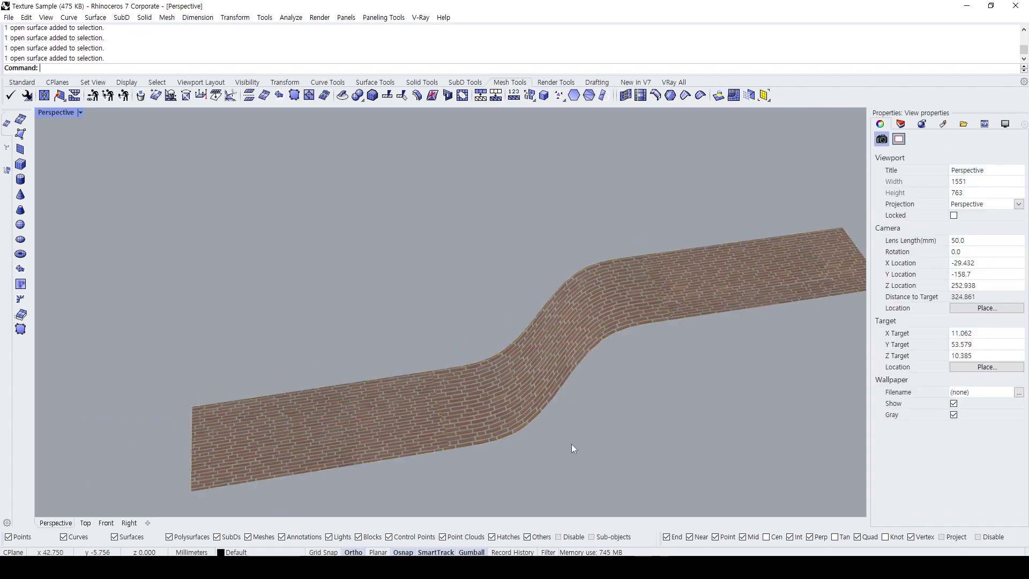
- Group the three brick surfaces of the strip and check that they select together
{"action": "left_click", "coordinate": [419, 408]}
{"action": "scroll", "coordinate": [528, 286], "scroll_direction": "down", "scroll_amount": 4}
{"action": "left_click", "coordinate": [566, 298], "text": "shift"}
{"action": "left_click", "coordinate": [630, 293], "text": "shift"}
{"action": "left_click", "coordinate": [646, 365]}
{"action": "left_click_drag", "start_coordinate": [707, 439], "coordinate": [418, 257]}
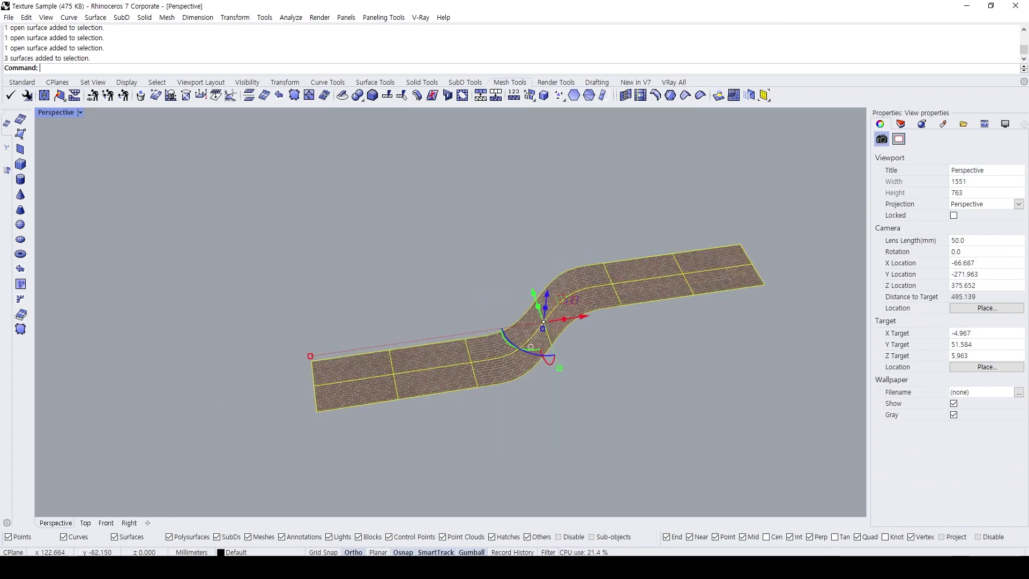
{"action": "type", "text": "g"}
{"action": "key", "text": "Return"}
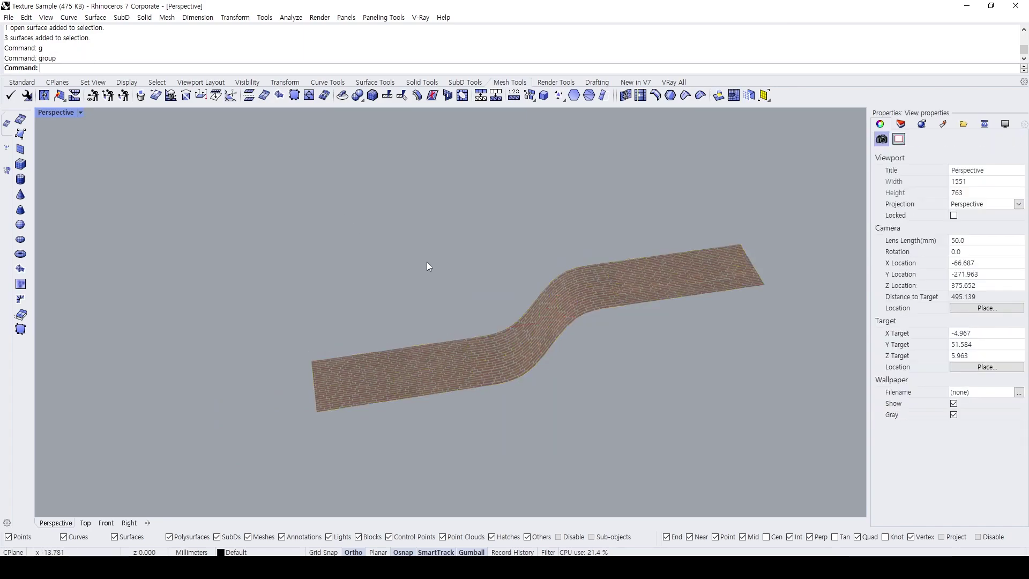
{"action": "left_click", "coordinate": [561, 321]}
{"action": "left_click", "coordinate": [495, 245]}
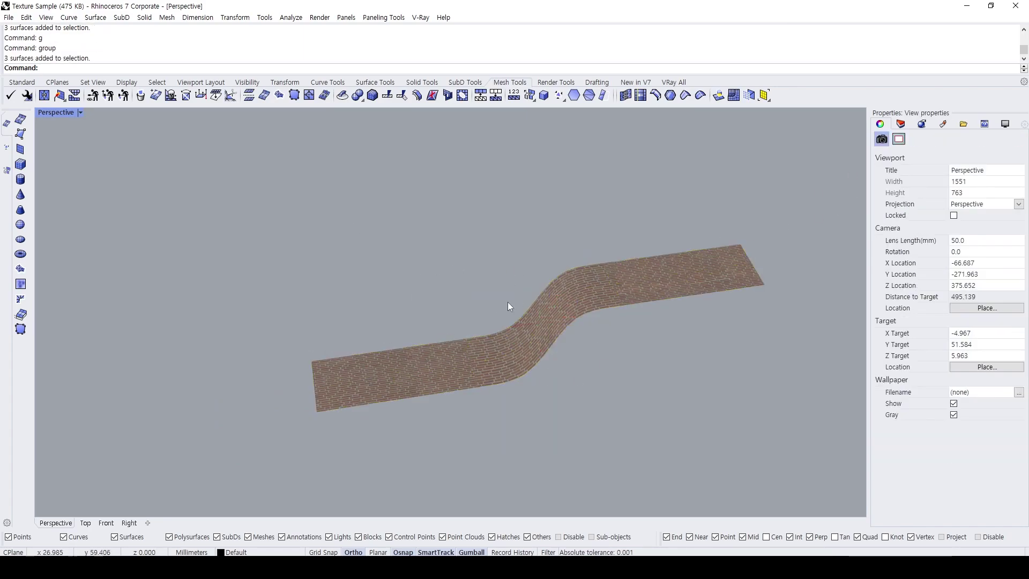
- Examine the brick pattern along the whole strip from several distances and angles
{"action": "scroll", "coordinate": [546, 335], "scroll_direction": "up", "scroll_amount": 3}
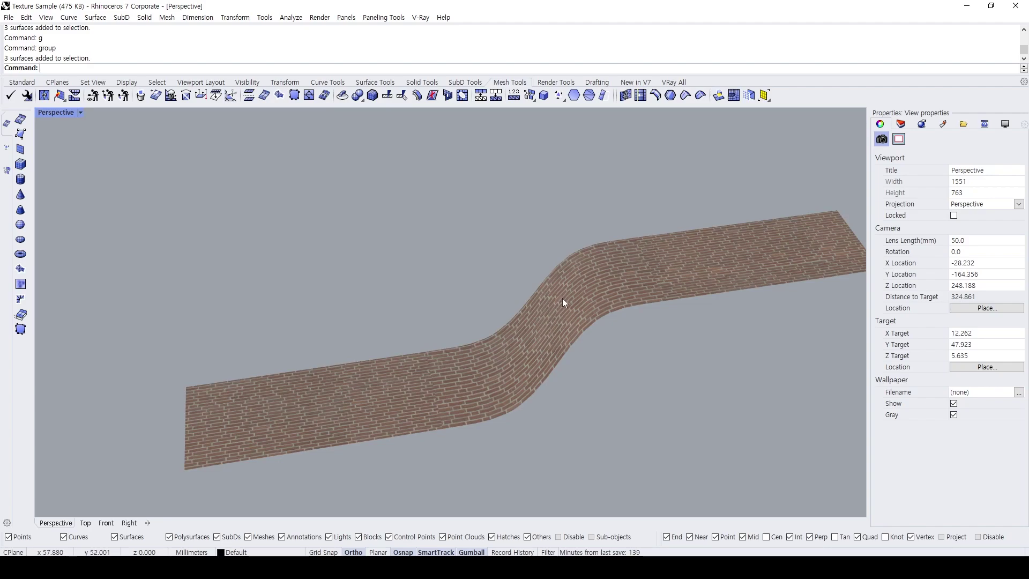
{"action": "scroll", "coordinate": [613, 282], "scroll_direction": "down", "scroll_amount": 2}
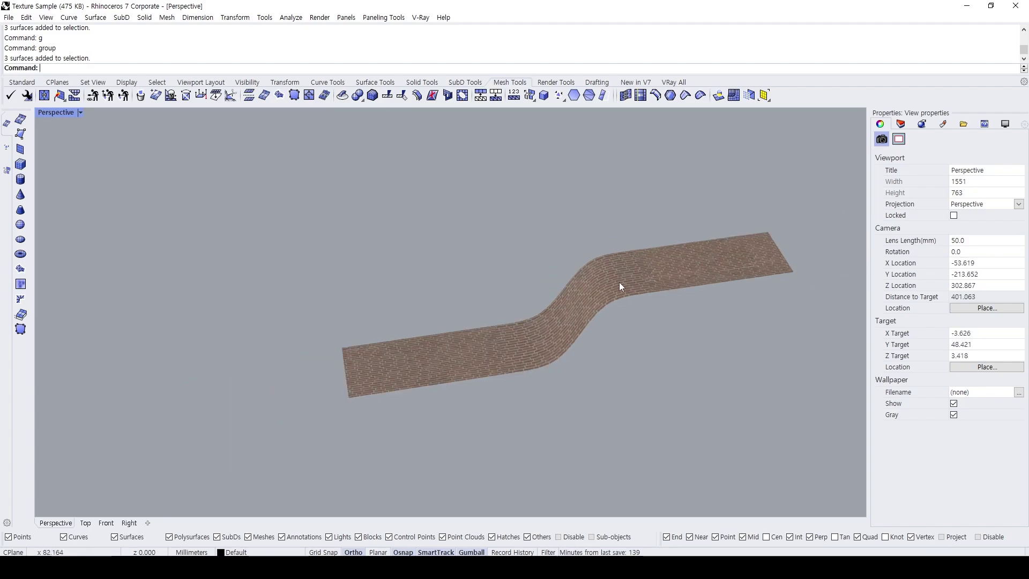
{"action": "scroll", "coordinate": [561, 337], "scroll_direction": "down", "scroll_amount": 1}
{"action": "scroll", "coordinate": [561, 337], "scroll_direction": "up", "scroll_amount": 4}
{"action": "right_click_drag", "start_coordinate": [509, 287], "coordinate": [487, 243], "text": "shift"}
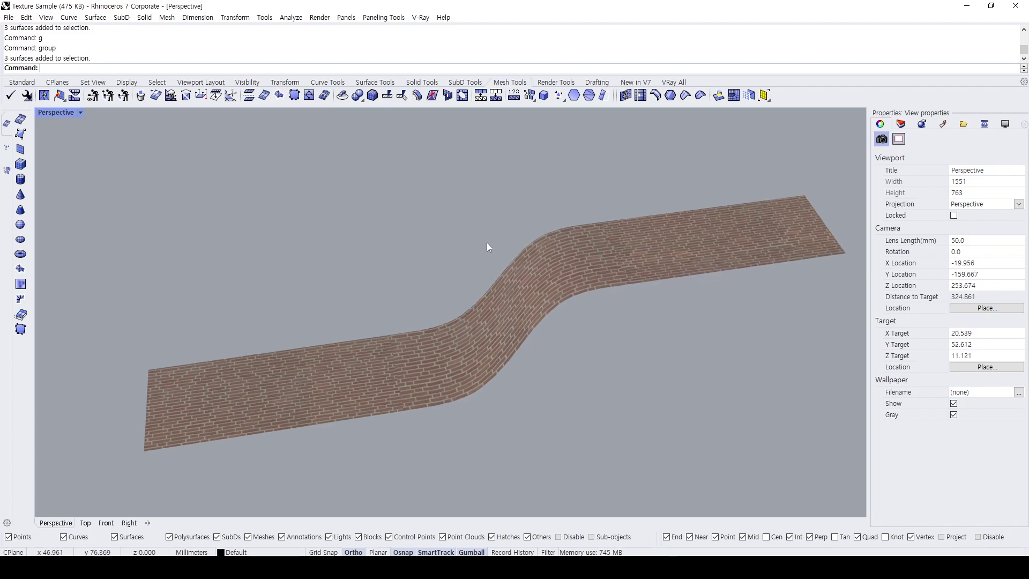
{"action": "scroll", "coordinate": [499, 245], "scroll_direction": "down", "scroll_amount": 4}
{"action": "scroll", "coordinate": [506, 254], "scroll_direction": "up", "scroll_amount": 2}
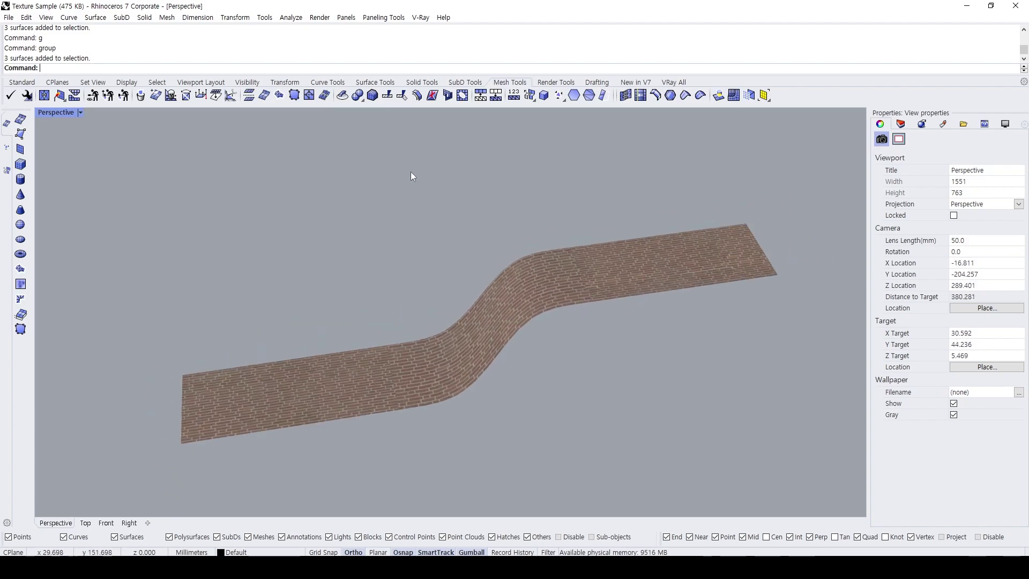
{"action": "scroll", "coordinate": [445, 310], "scroll_direction": "up", "scroll_amount": 2}
{"action": "right_click_drag", "start_coordinate": [445, 311], "coordinate": [490, 292]}
{"action": "scroll", "coordinate": [490, 293], "scroll_direction": "down", "scroll_amount": 4}
{"action": "right_click_drag", "start_coordinate": [492, 290], "coordinate": [521, 309], "text": "shift"}
{"action": "type", "text": "z"}
{"action": "key", "text": "Return"}
{"action": "scroll", "coordinate": [492, 318], "scroll_direction": "up", "scroll_amount": 6}
{"action": "scroll", "coordinate": [489, 314], "scroll_direction": "down", "scroll_amount": 5}
{"action": "scroll", "coordinate": [483, 311], "scroll_direction": "down", "scroll_amount": 3}
{"action": "right_click_drag", "start_coordinate": [527, 308], "coordinate": [475, 306], "text": "shift"}
{"action": "scroll", "coordinate": [421, 359], "scroll_direction": "up", "scroll_amount": 4}
{"action": "right_click_drag", "start_coordinate": [421, 358], "coordinate": [454, 316]}
{"action": "right_click_drag", "start_coordinate": [423, 356], "coordinate": [471, 317], "text": "shift"}
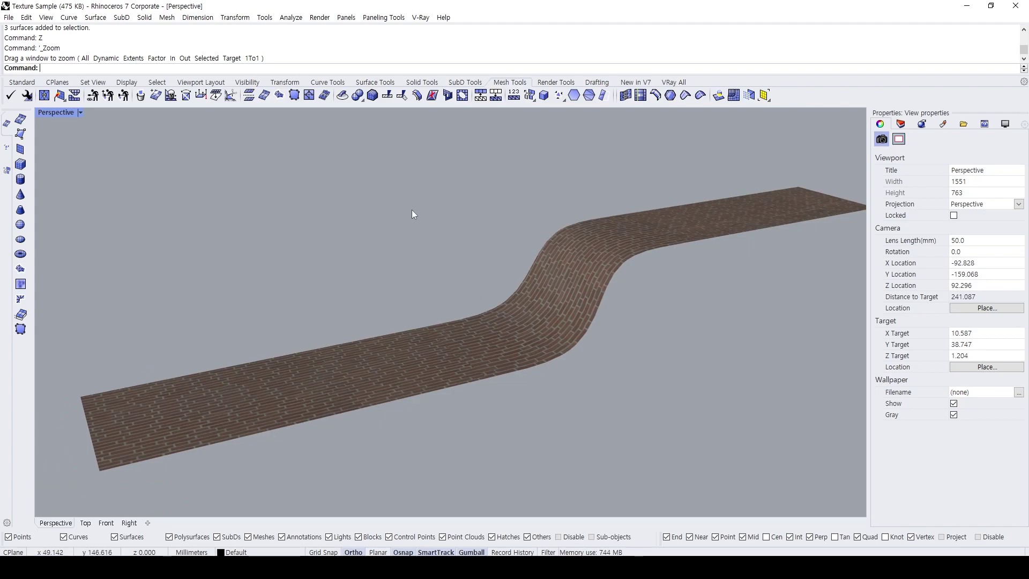
{"action": "right_click_drag", "start_coordinate": [411, 210], "coordinate": [399, 247]}
{"action": "scroll", "coordinate": [596, 193], "scroll_direction": "down", "scroll_amount": 4}
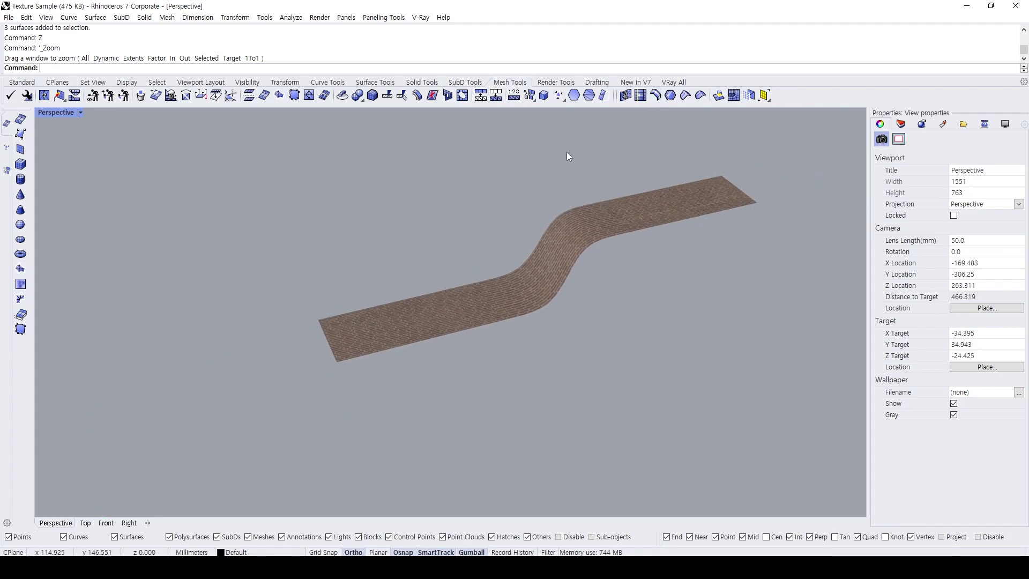
{"action": "scroll", "coordinate": [568, 156], "scroll_direction": "up", "scroll_amount": 2}
- Bring up the render tools and locate the Apply displacement tool for the grouped strip
{"action": "left_click", "coordinate": [550, 83]}
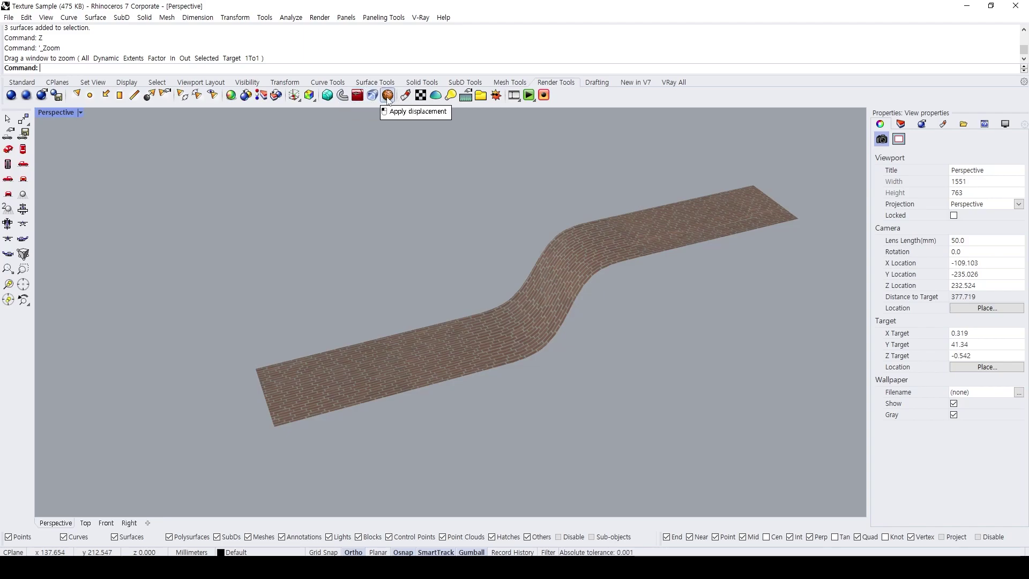
{"action": "right_click_drag", "start_coordinate": [398, 256], "coordinate": [198, 168]}
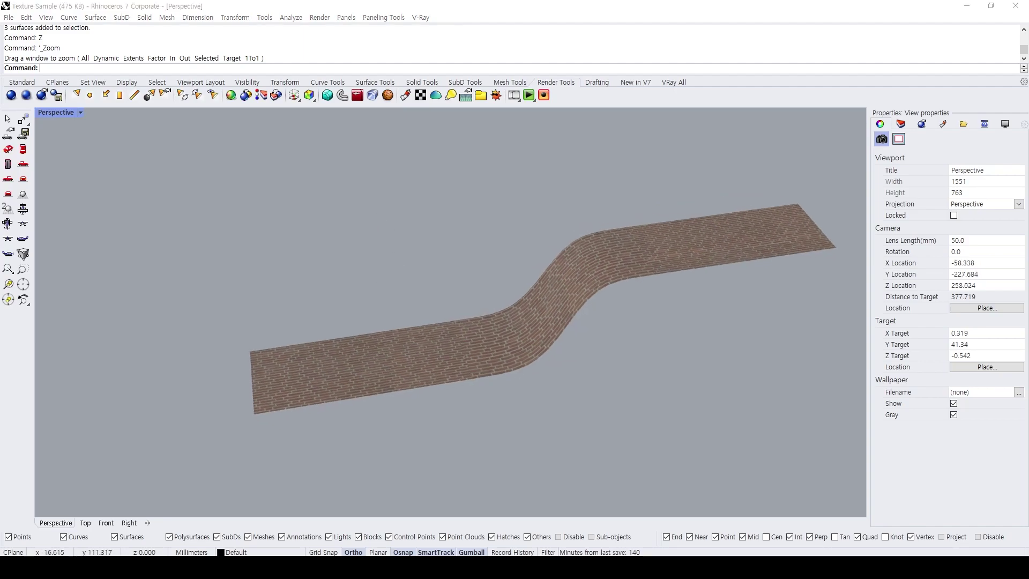
{"action": "left_click_drag", "start_coordinate": [198, 168], "coordinate": [322, 291]}
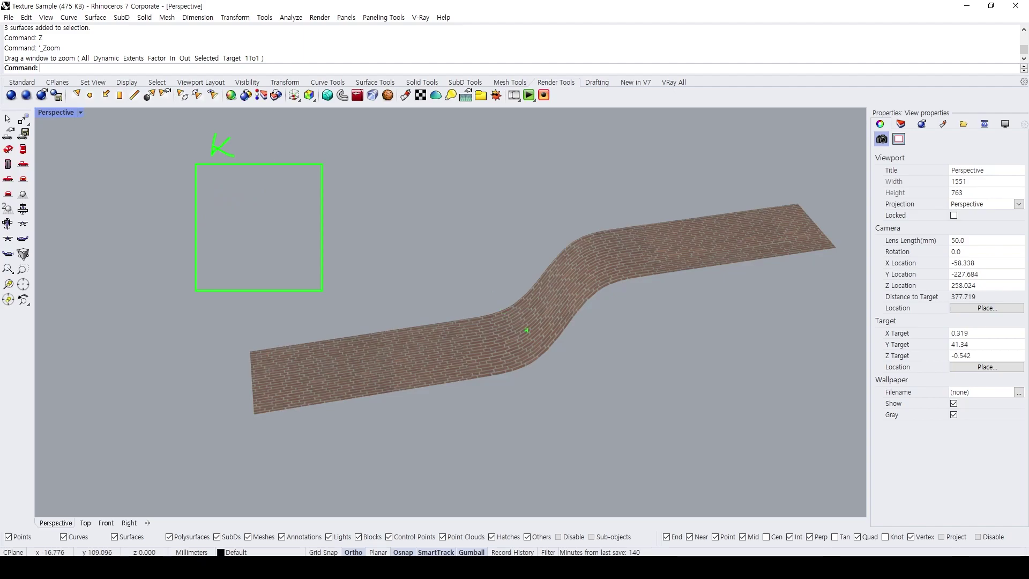
{"action": "left_click", "coordinate": [558, 297]}
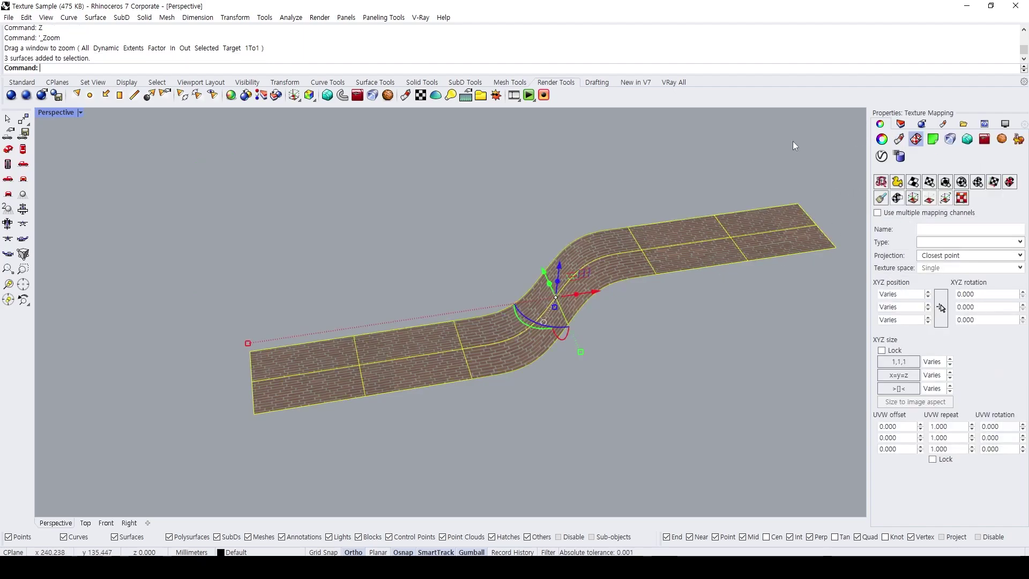
{"action": "left_click", "coordinate": [336, 165]}
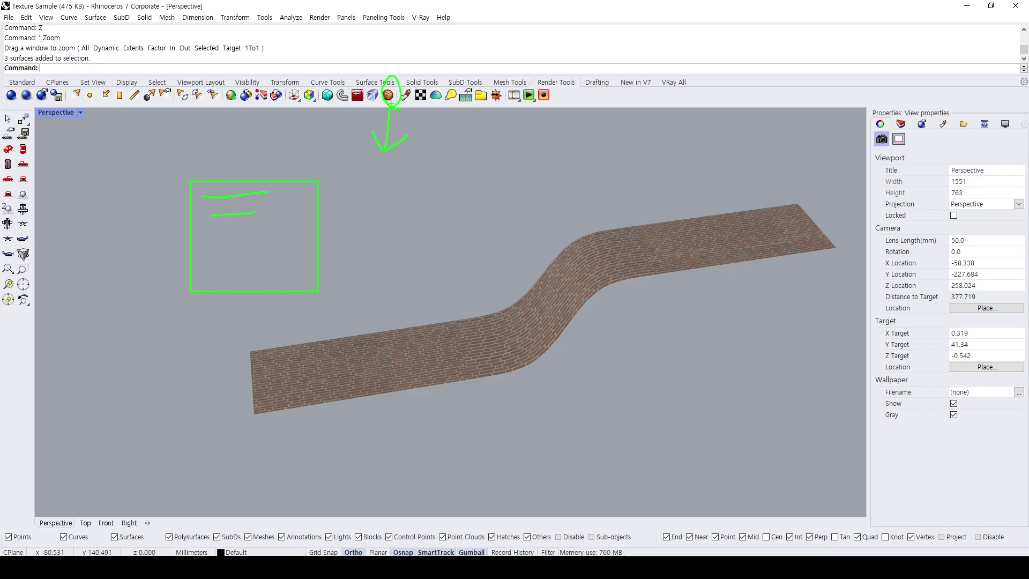
- Open the displacement settings for the grouped brick strip
{"action": "left_click", "coordinate": [406, 95]}
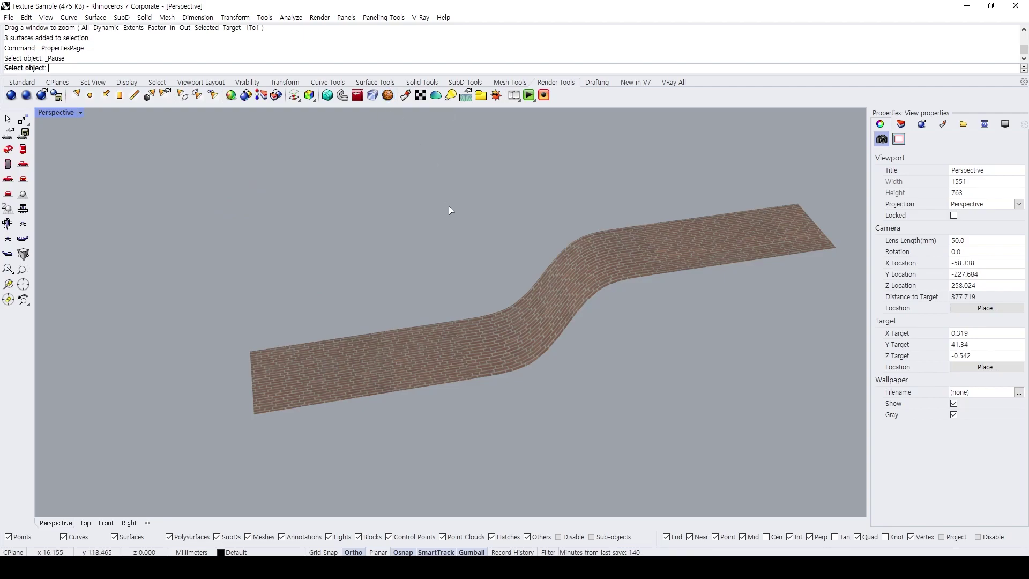
{"action": "left_click", "coordinate": [533, 313]}
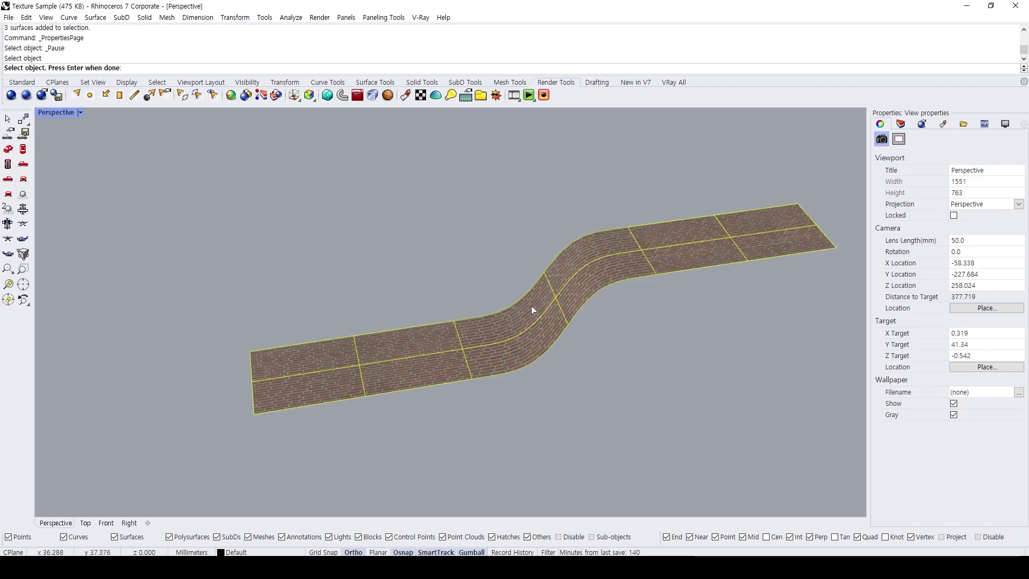
{"action": "right_click", "coordinate": [530, 305]}
{"action": "right_click_drag", "start_coordinate": [436, 227], "coordinate": [423, 248]}
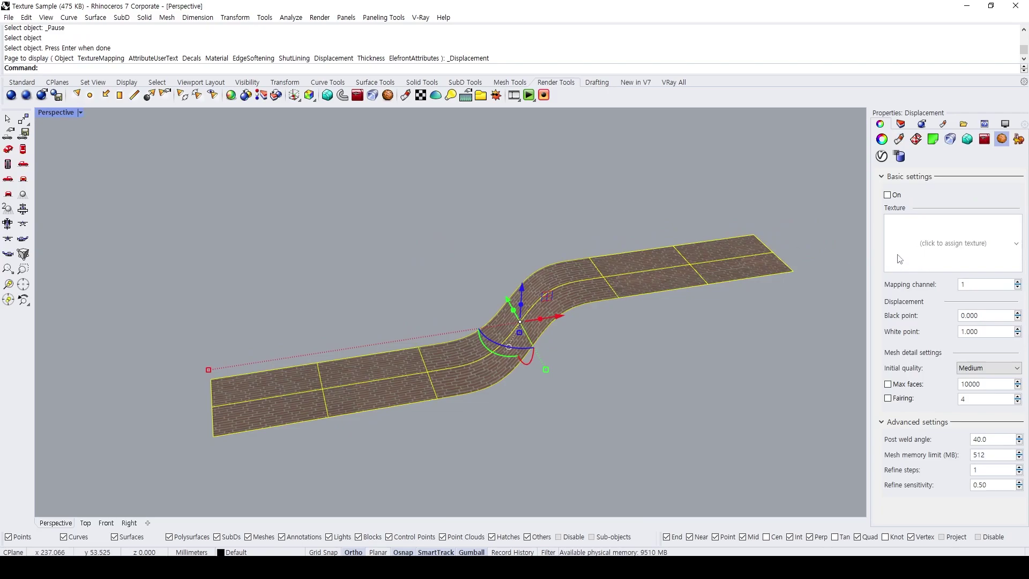
- Create a new Bitmap Texture for the strip's displacement
{"action": "left_click", "coordinate": [1007, 256]}
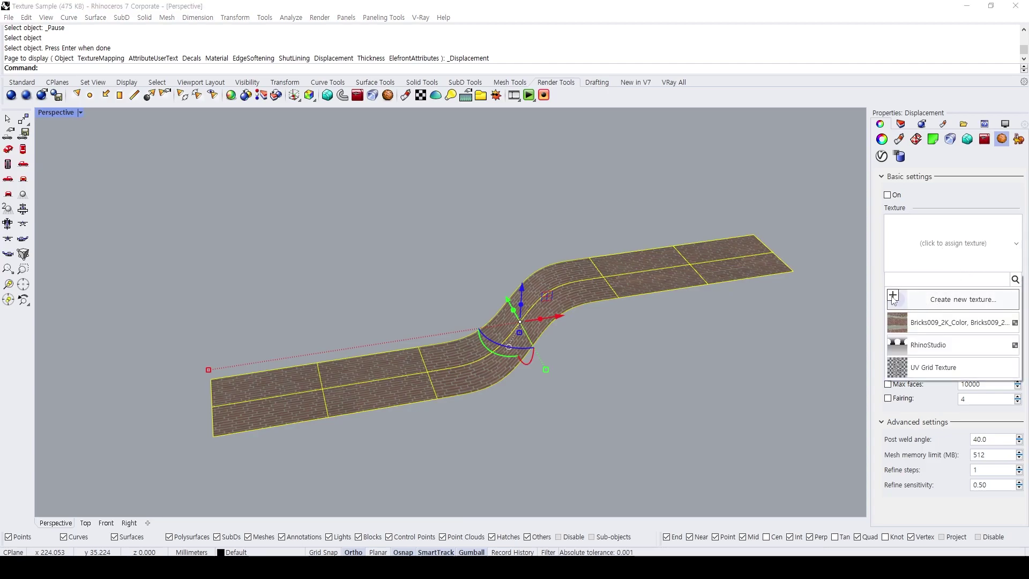
{"action": "left_click", "coordinate": [909, 299]}
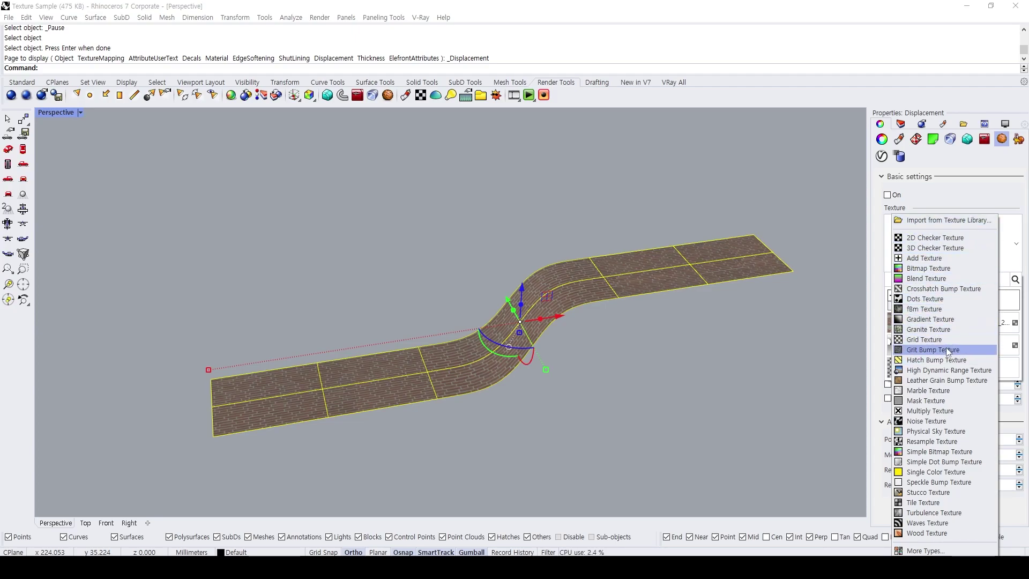
{"action": "left_click", "coordinate": [936, 270]}
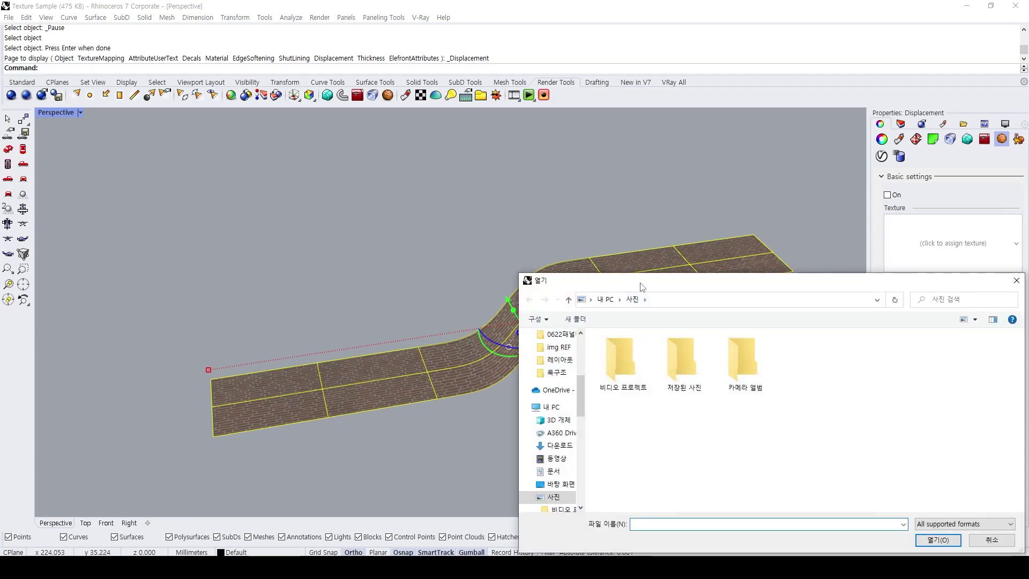
- Load the Bricks009_2K_Displacement image from the desktop's Bricks009_2K-JPG folder as the displacement texture
{"action": "scroll", "coordinate": [515, 384], "scroll_direction": "up", "scroll_amount": 10}
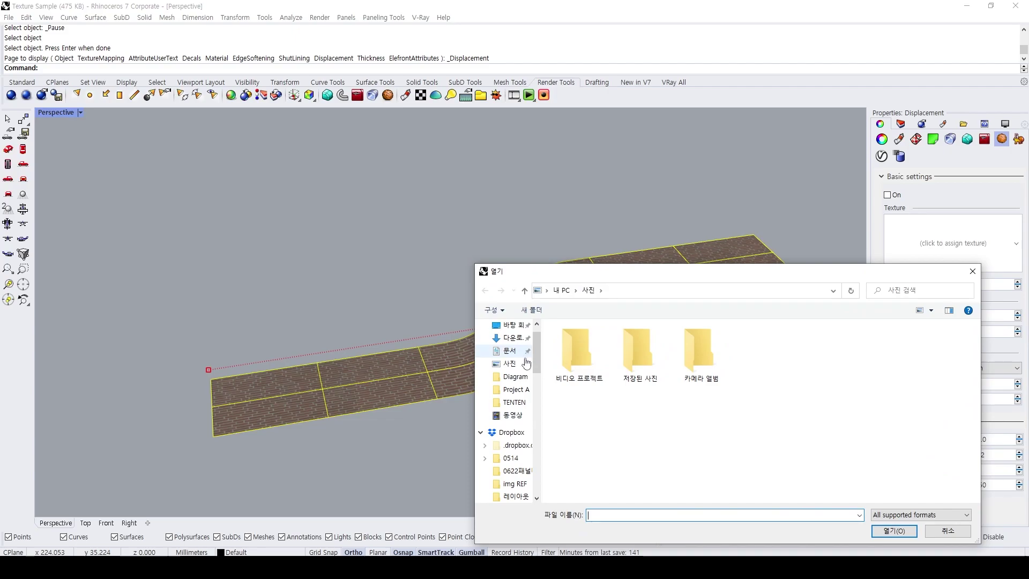
{"action": "scroll", "coordinate": [516, 386], "scroll_direction": "down", "scroll_amount": 4}
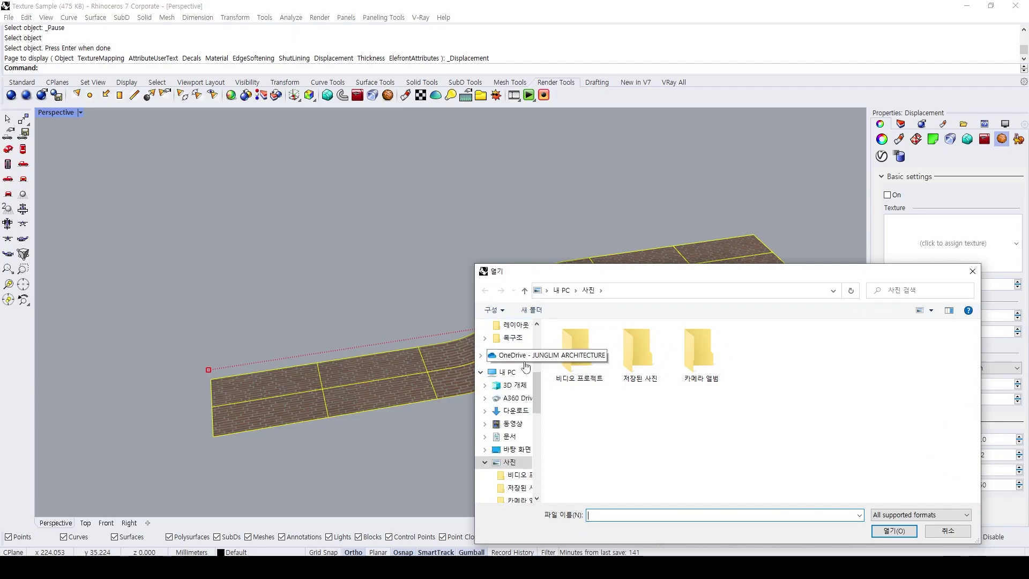
{"action": "scroll", "coordinate": [520, 395], "scroll_direction": "down", "scroll_amount": 1}
{"action": "left_click", "coordinate": [515, 462]}
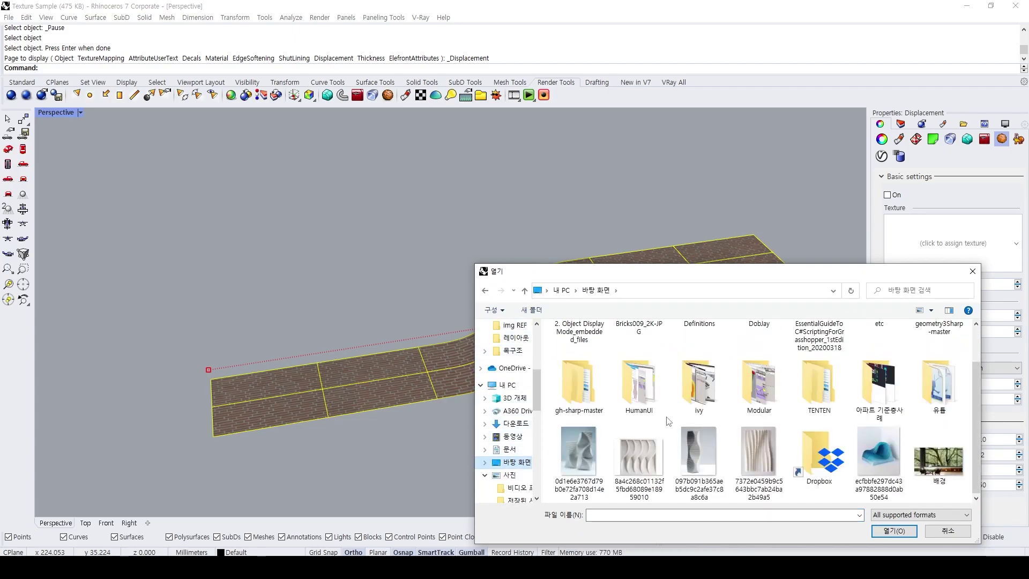
{"action": "scroll", "coordinate": [713, 424], "scroll_direction": "up", "scroll_amount": 1}
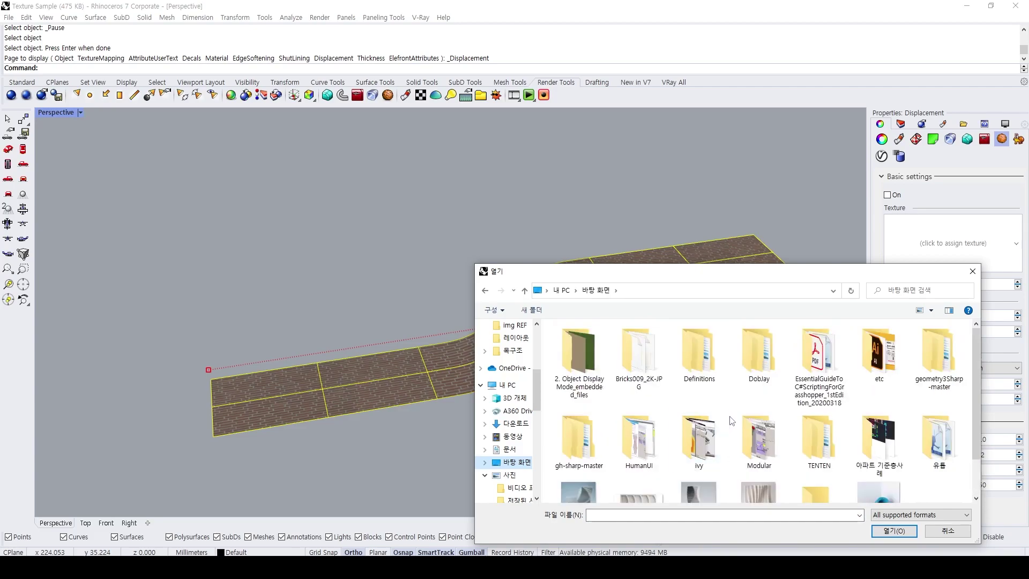
{"action": "scroll", "coordinate": [732, 423], "scroll_direction": "down", "scroll_amount": 1}
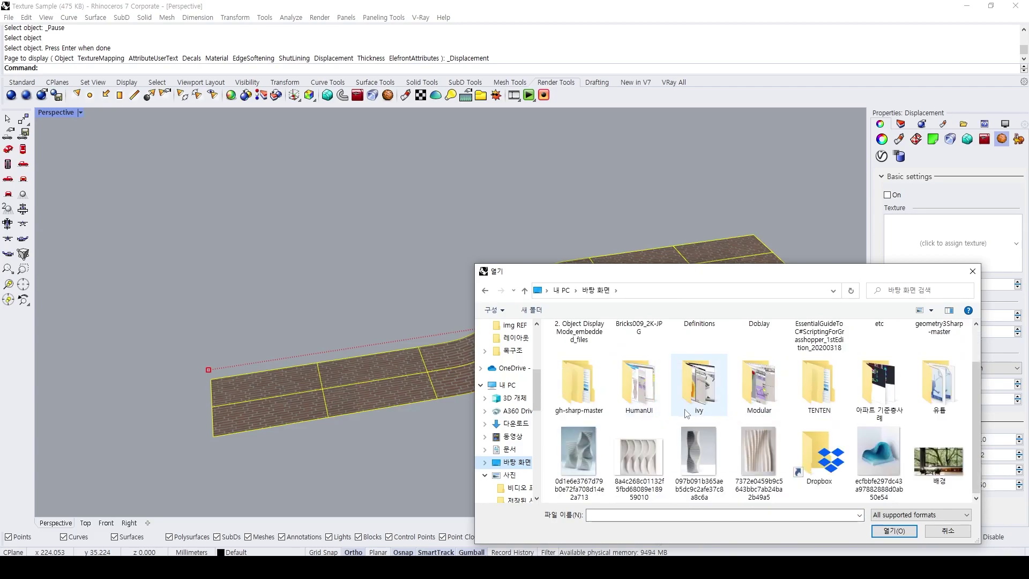
{"action": "scroll", "coordinate": [733, 428], "scroll_direction": "up", "scroll_amount": 1}
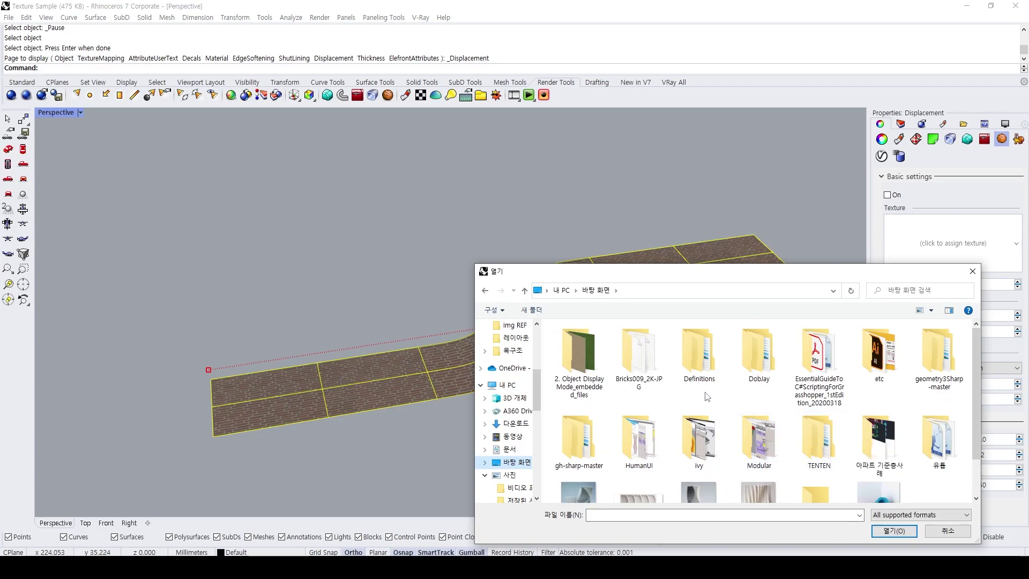
{"action": "double_click", "coordinate": [639, 351]}
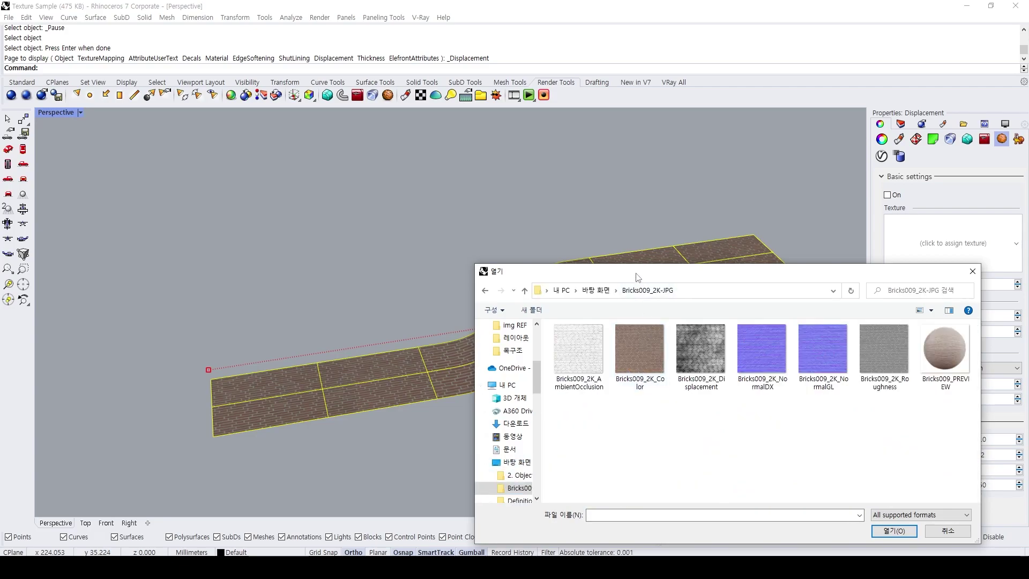
{"action": "left_click_drag", "start_coordinate": [639, 275], "coordinate": [438, 176]}
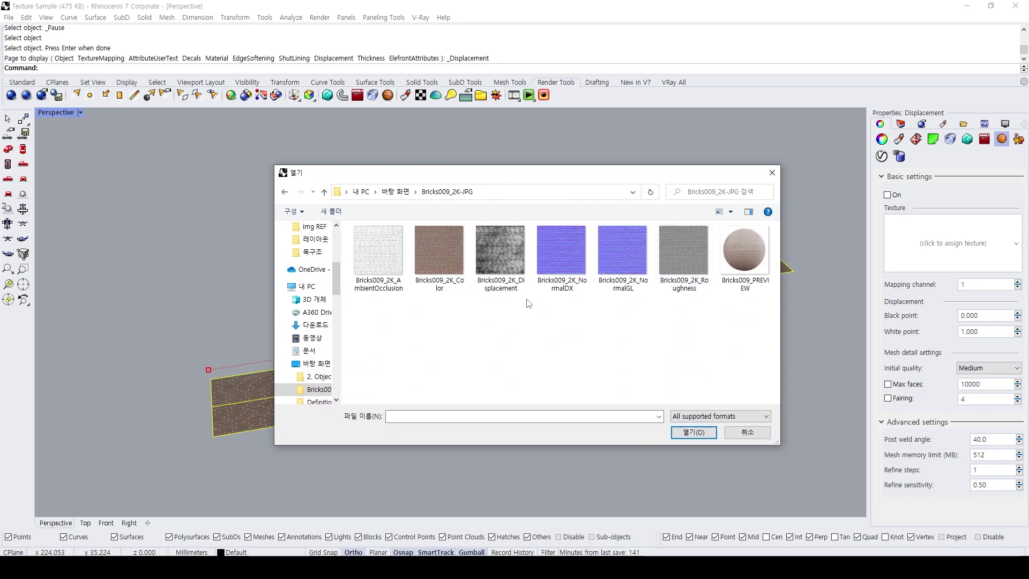
{"action": "left_click", "coordinate": [499, 282]}
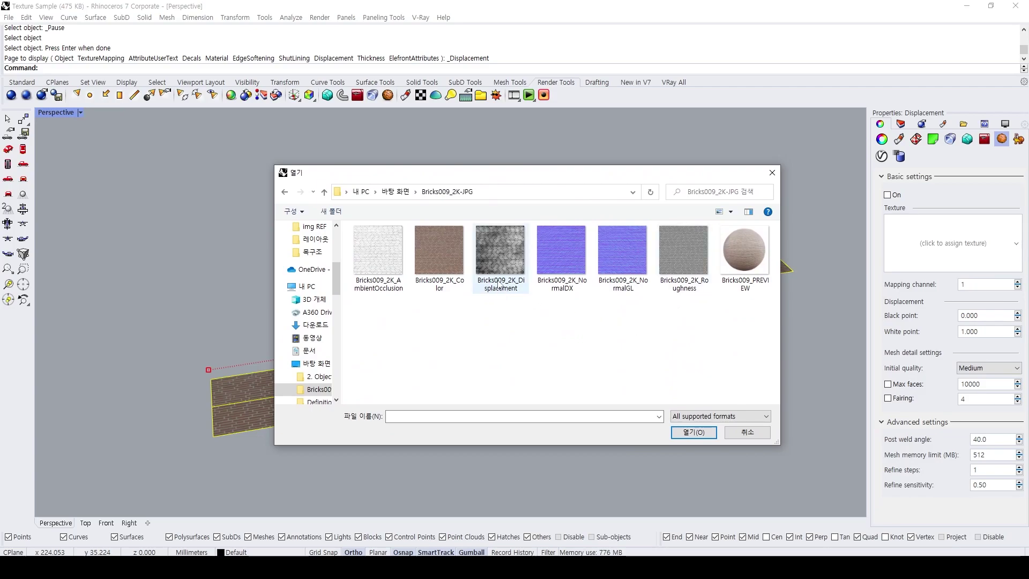
{"action": "double_click", "coordinate": [497, 276]}
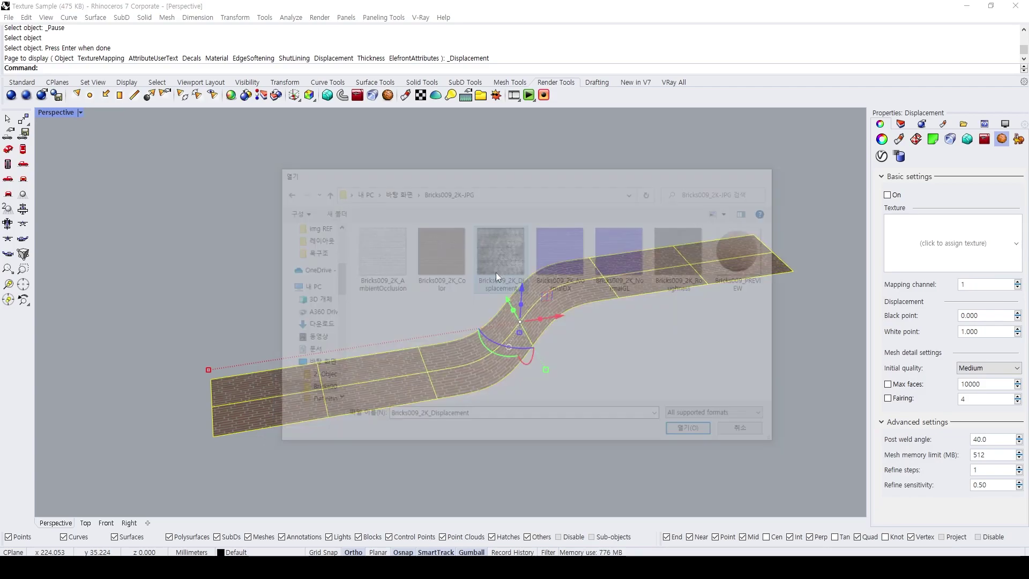
- Reselect the grouped strip and turn its displacement on
{"action": "left_click", "coordinate": [721, 369]}
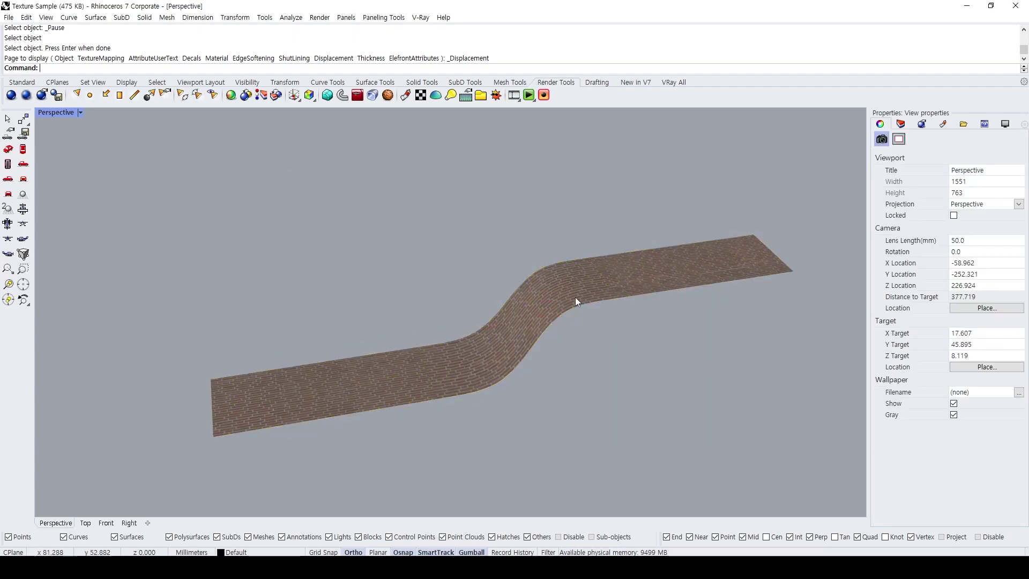
{"action": "left_click", "coordinate": [578, 298]}
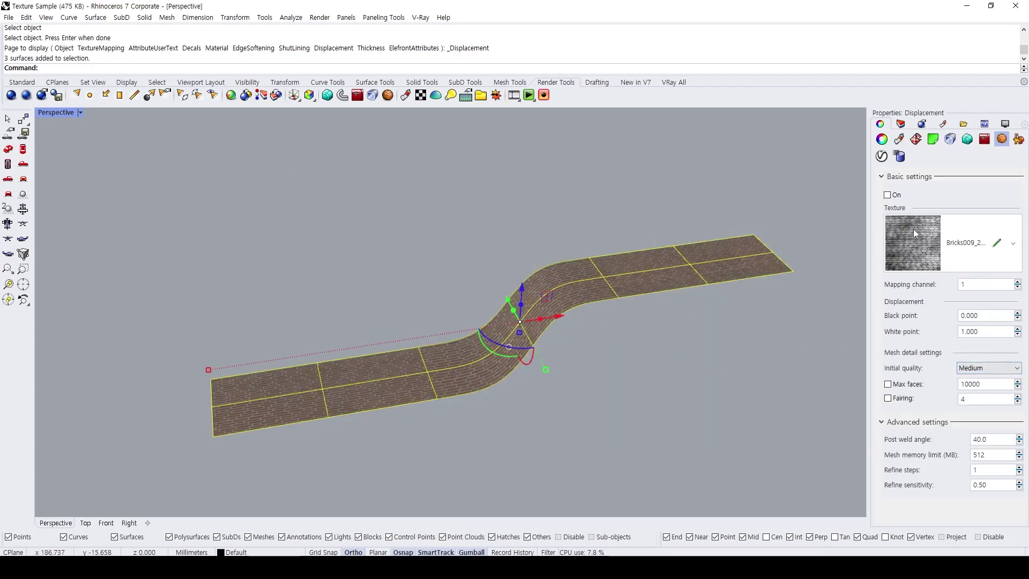
{"action": "left_click", "coordinate": [898, 197]}
{"action": "scroll", "coordinate": [501, 338], "scroll_direction": "up", "scroll_amount": 5}
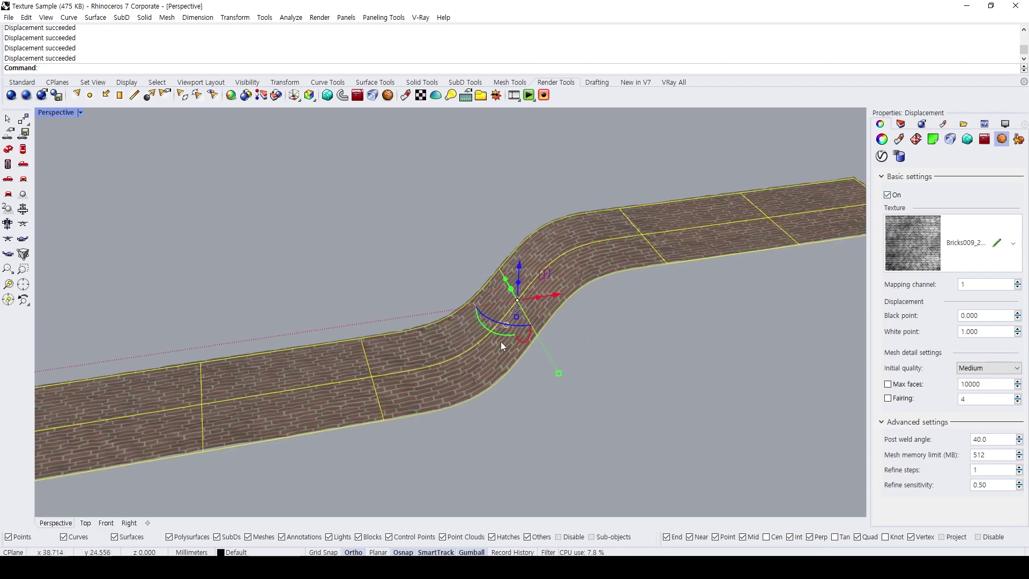
{"action": "mouse_move", "coordinate": [499, 335]}
{"action": "right_mouse_down"}
{"action": "mouse_move", "coordinate": [572, 330]}
{"action": "mouse_move", "coordinate": [543, 341]}
{"action": "mouse_move", "coordinate": [548, 302]}
{"action": "mouse_move", "coordinate": [518, 311]}
{"action": "mouse_move", "coordinate": [499, 342]}
{"action": "right_mouse_up"}
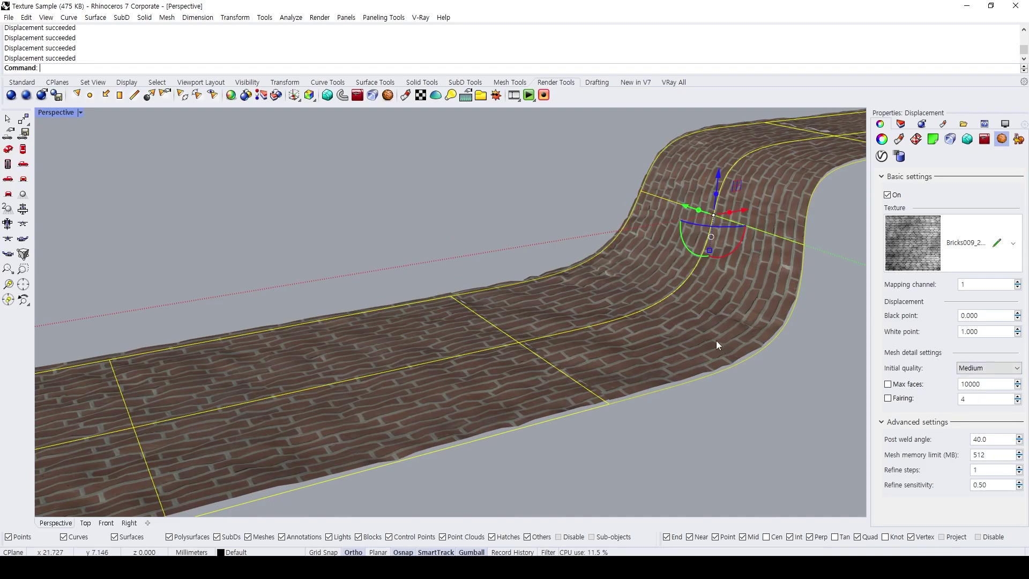
- Set the initial quality of the strip's displacement mesh to Very high and deselect the strip
{"action": "left_click", "coordinate": [989, 368]}
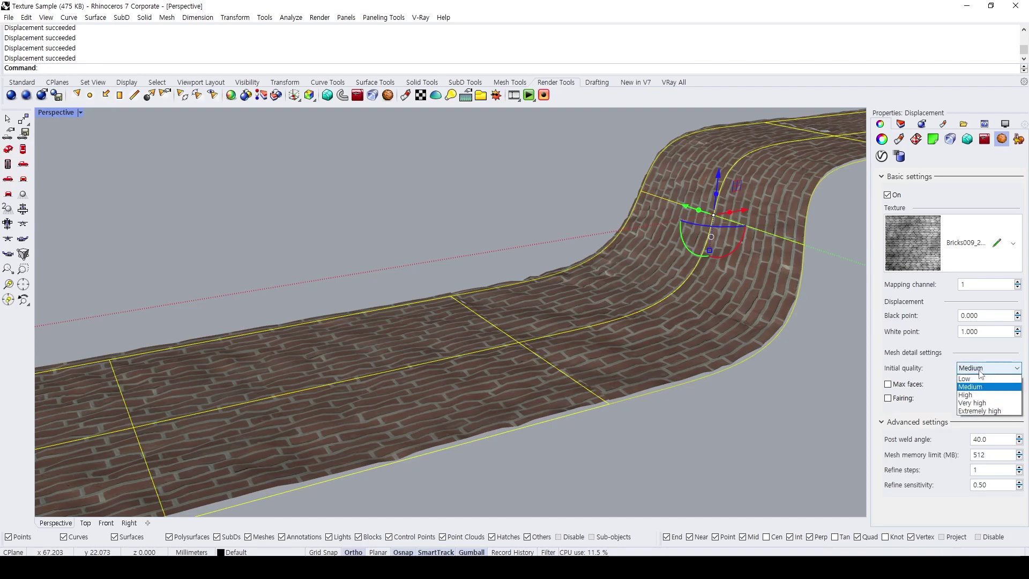
{"action": "left_click", "coordinate": [979, 402]}
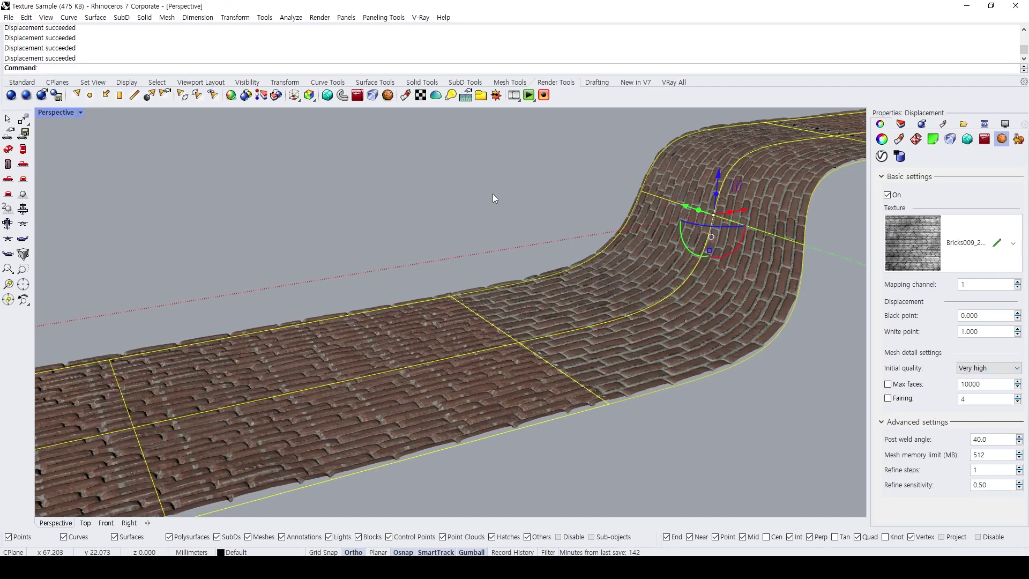
{"action": "left_click", "coordinate": [516, 191]}
- Examine the displaced brick relief on the strip's curved middle section from close up and different angles
{"action": "right_click_drag", "start_coordinate": [516, 191], "coordinate": [616, 277]}
{"action": "scroll", "coordinate": [774, 261], "scroll_direction": "up", "scroll_amount": 5}
{"action": "scroll", "coordinate": [774, 261], "scroll_direction": "down", "scroll_amount": 5}
{"action": "right_click_drag", "start_coordinate": [742, 259], "coordinate": [608, 281]}
{"action": "scroll", "coordinate": [616, 213], "scroll_direction": "up", "scroll_amount": 7}
{"action": "scroll", "coordinate": [609, 282], "scroll_direction": "down", "scroll_amount": 5}
{"action": "left_click", "coordinate": [638, 273]}
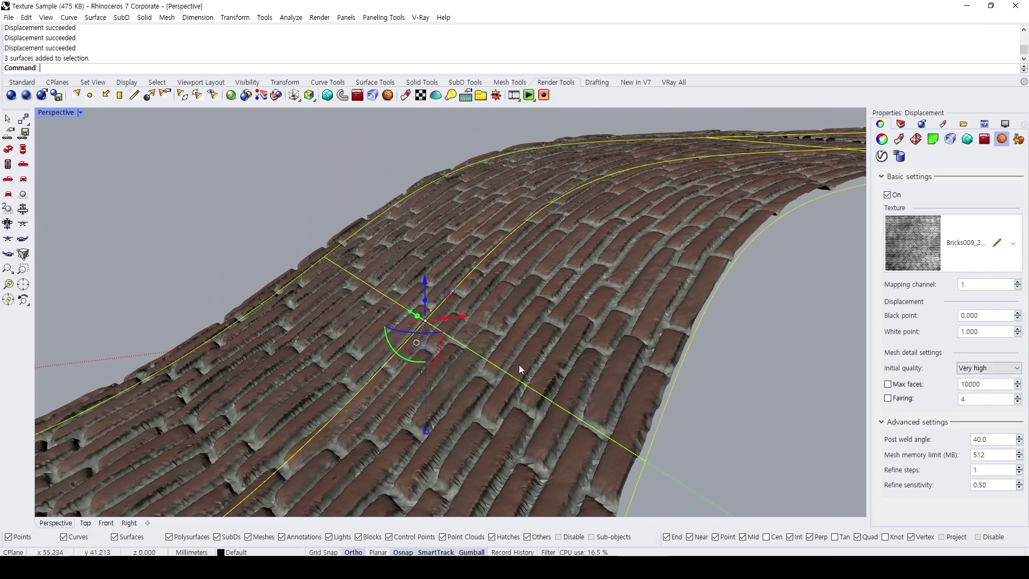
{"action": "left_click", "coordinate": [568, 314]}
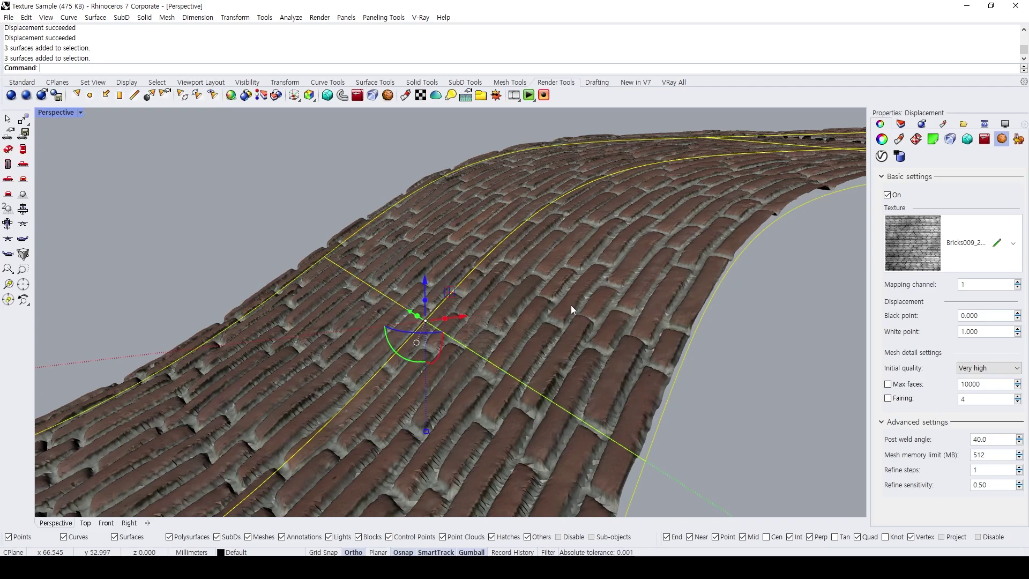
{"action": "left_click", "coordinate": [216, 237]}
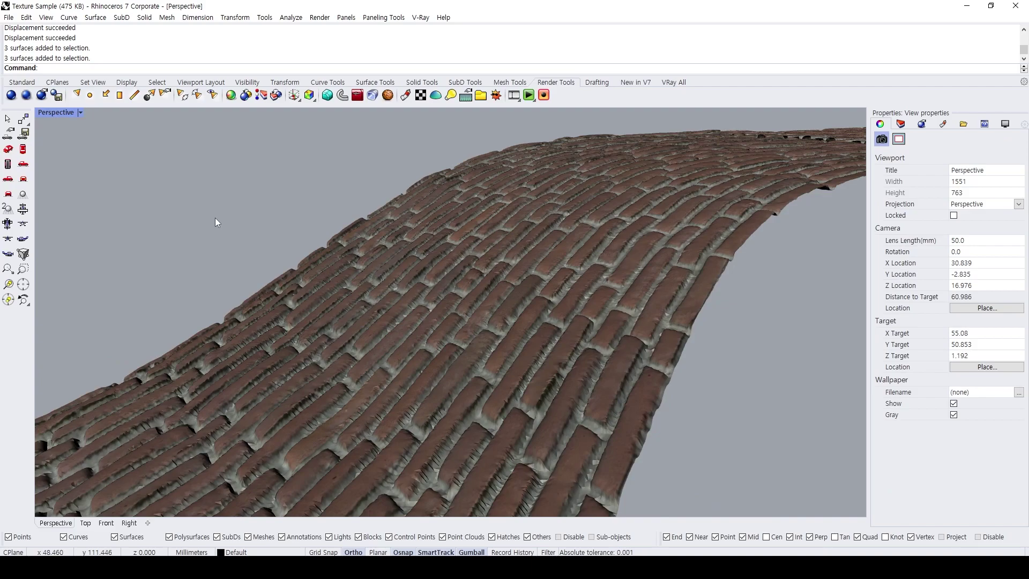